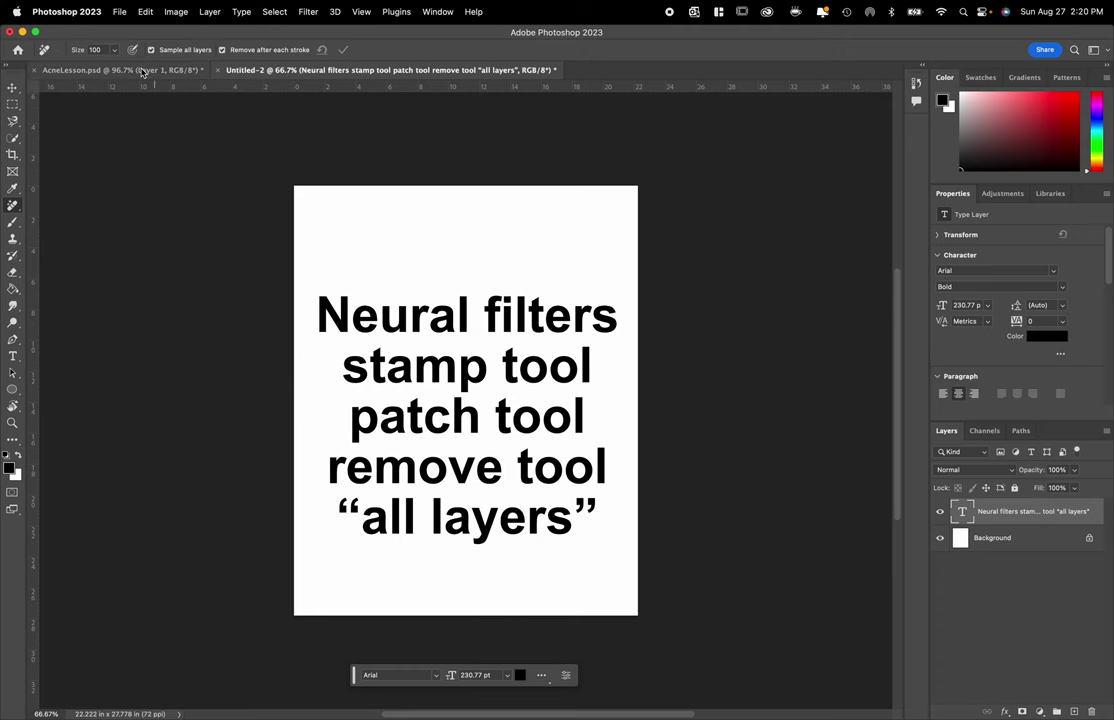
- Bring the AcneLesson.psd portrait to the front and open the Filter menu
left_click(140, 70)
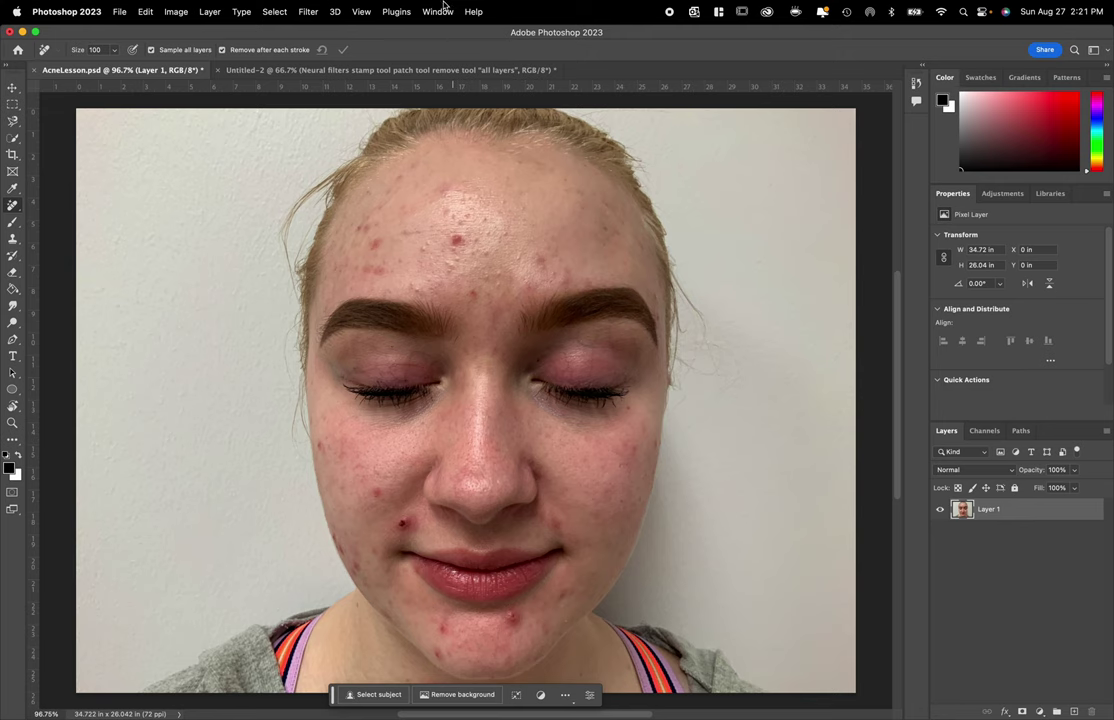
left_click(438, 11)
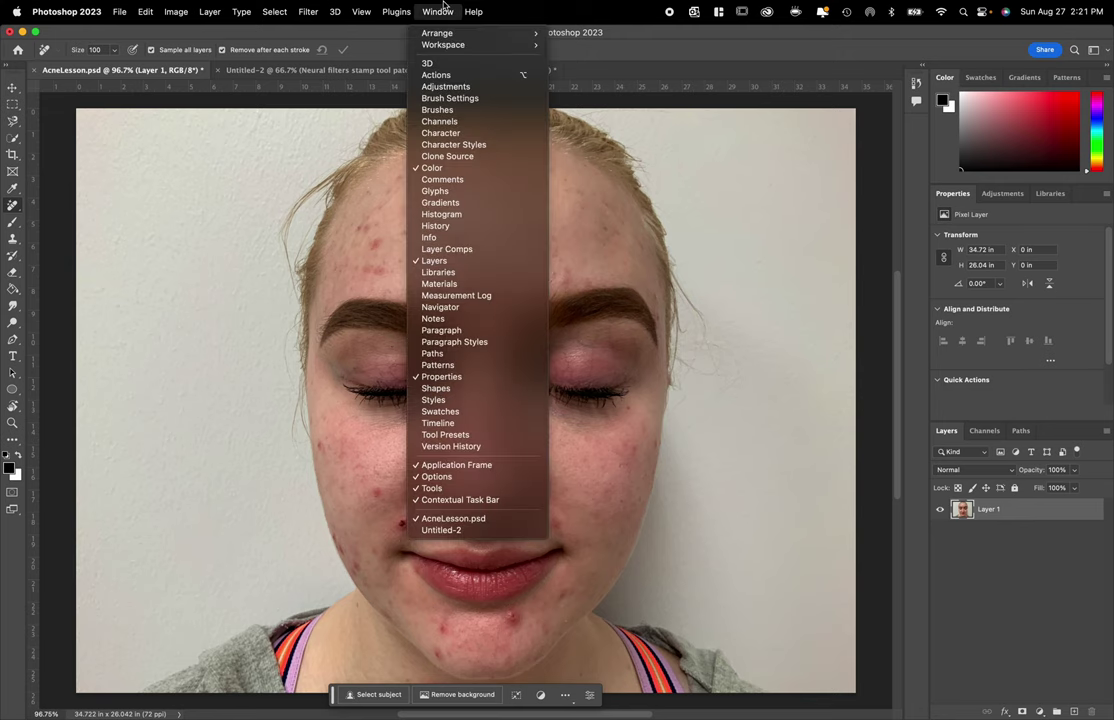
left_click(437, 11)
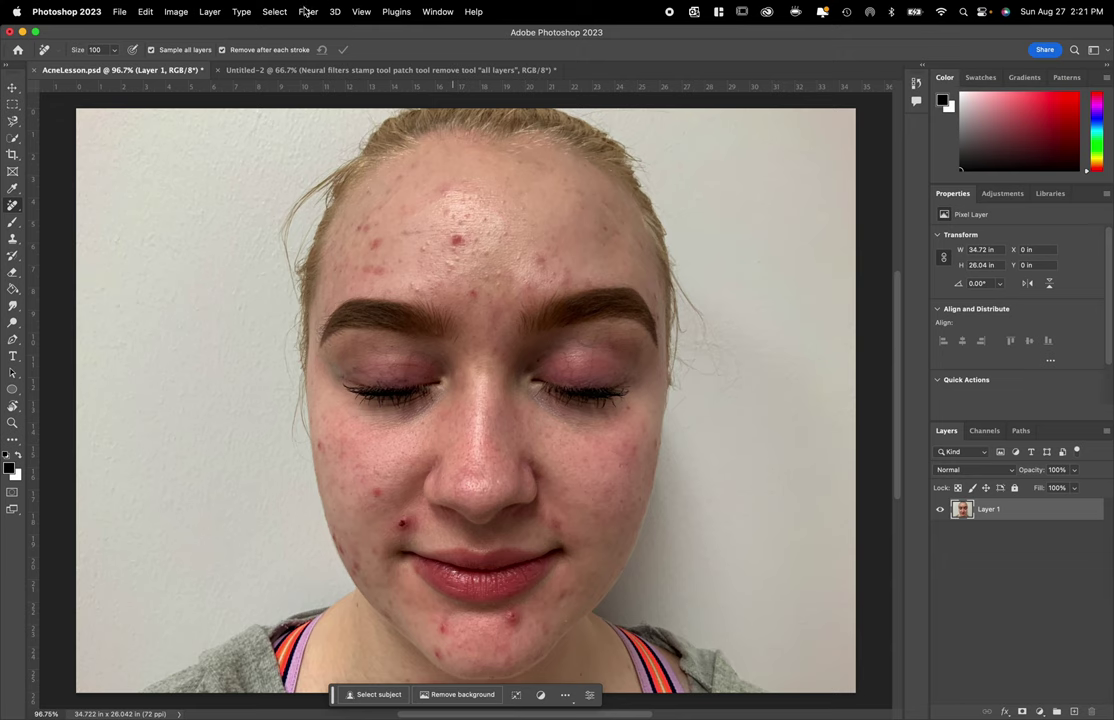
left_click(307, 11)
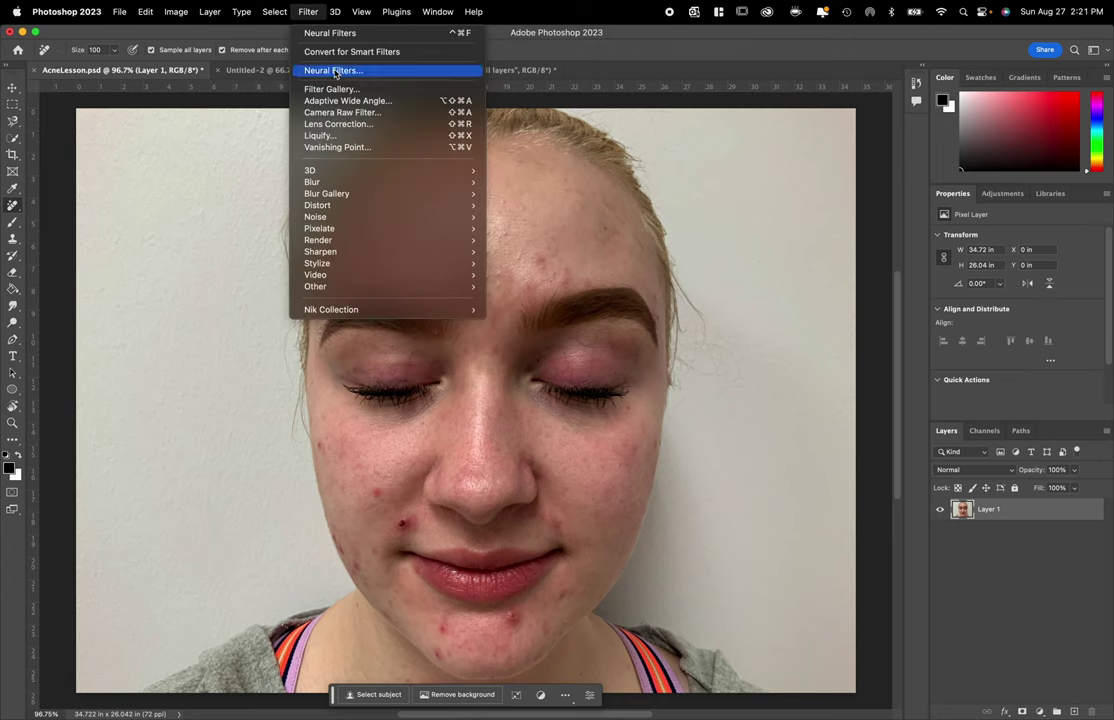
- Open Neural Filters and enable Skin Smoothing at its default Blur 50 and Smoothness 0
left_click(335, 71)
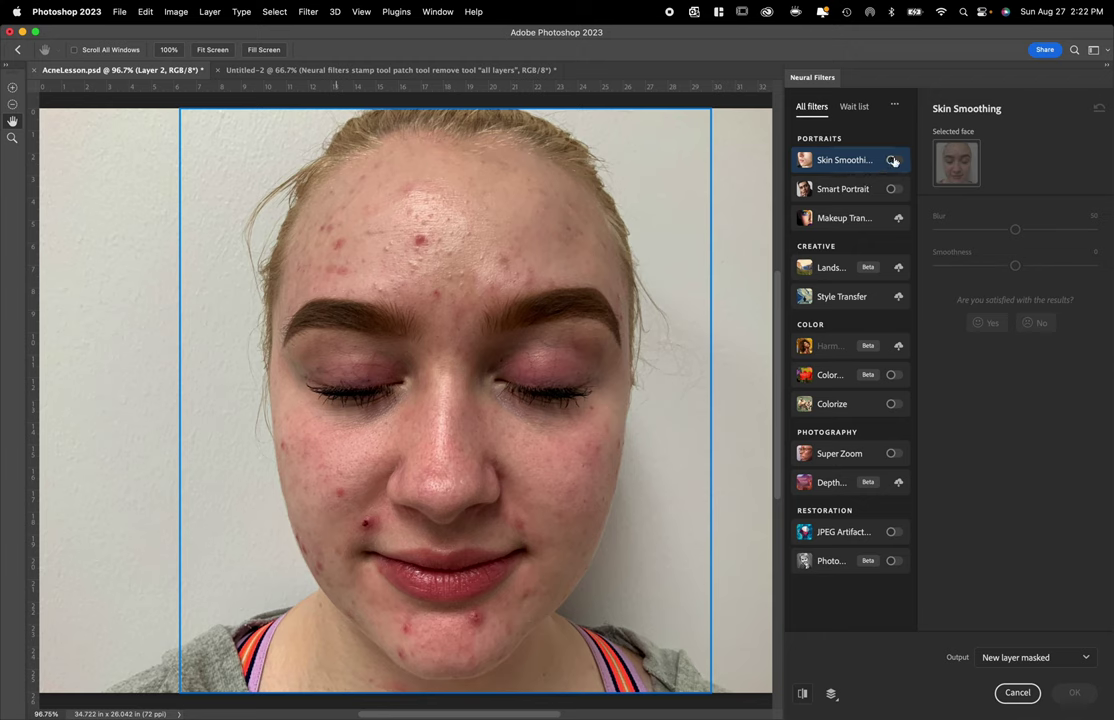
left_click(893, 161)
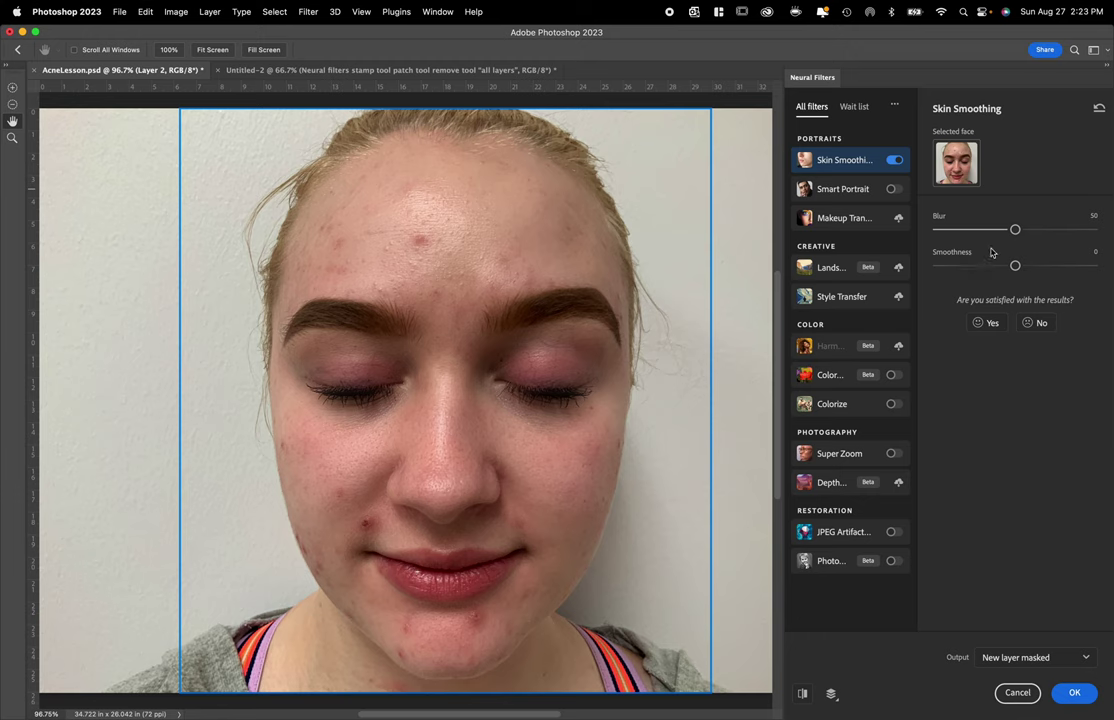
- Raise Skin Smoothing to Blur 75 and Smoothness +25, comparing against the original photo
left_click_drag(1016, 229, 1058, 236)
left_click(801, 697)
left_click(801, 697)
left_click_drag(1015, 267, 1053, 267)
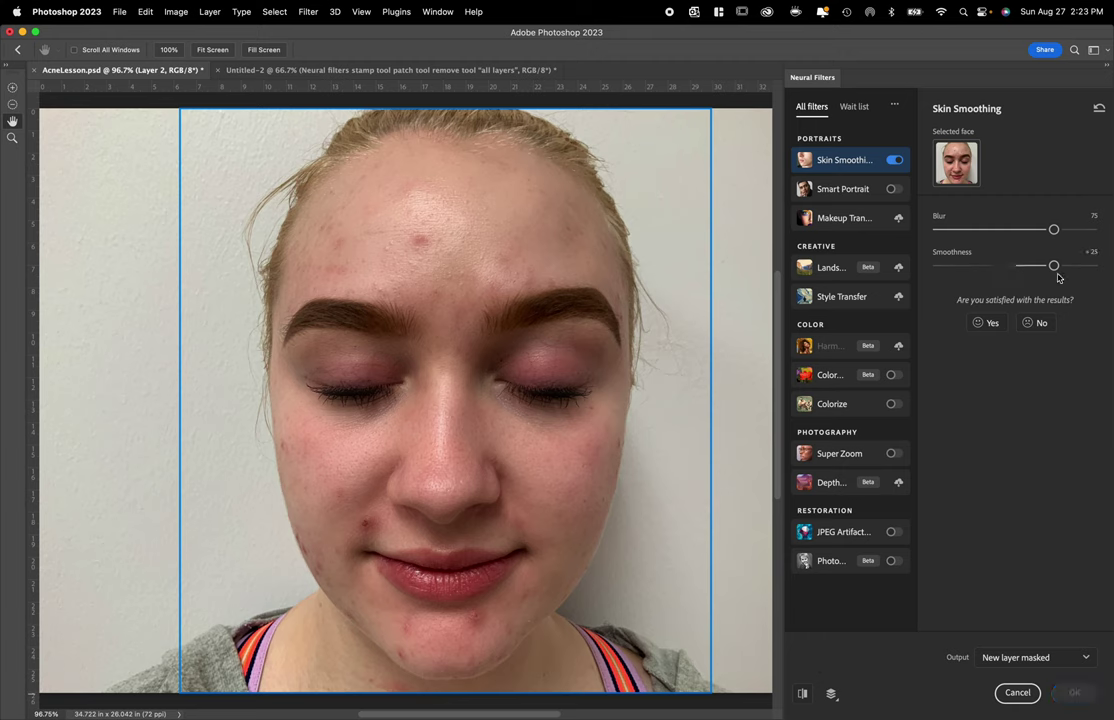
left_click(802, 694)
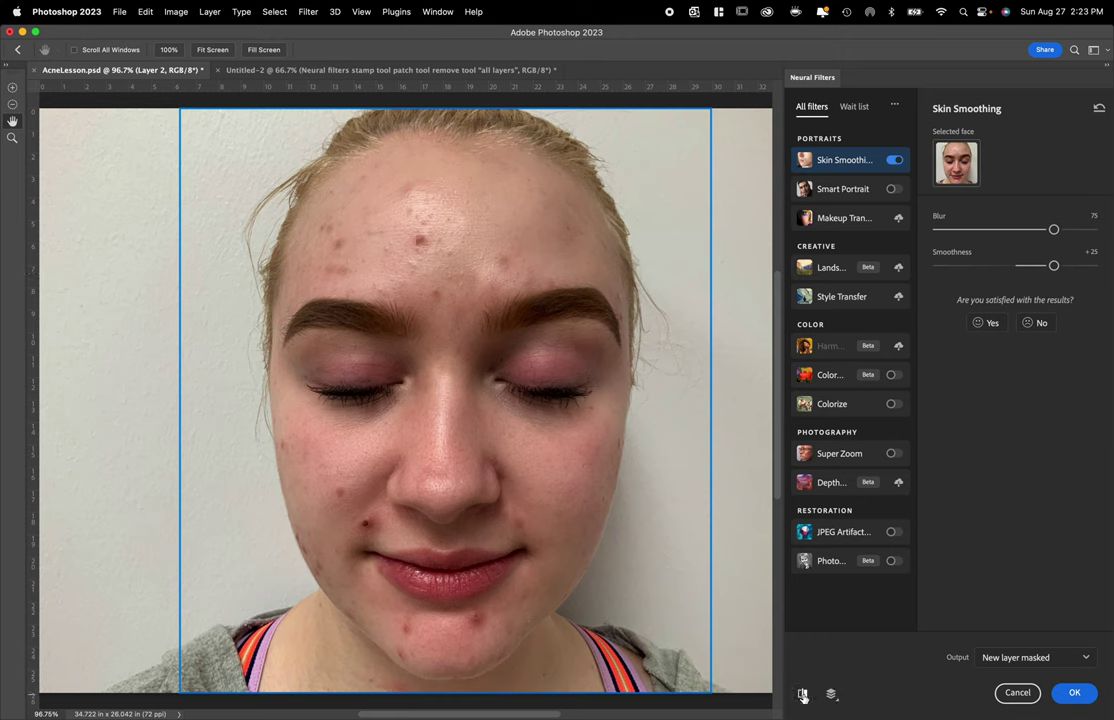
left_click(802, 694)
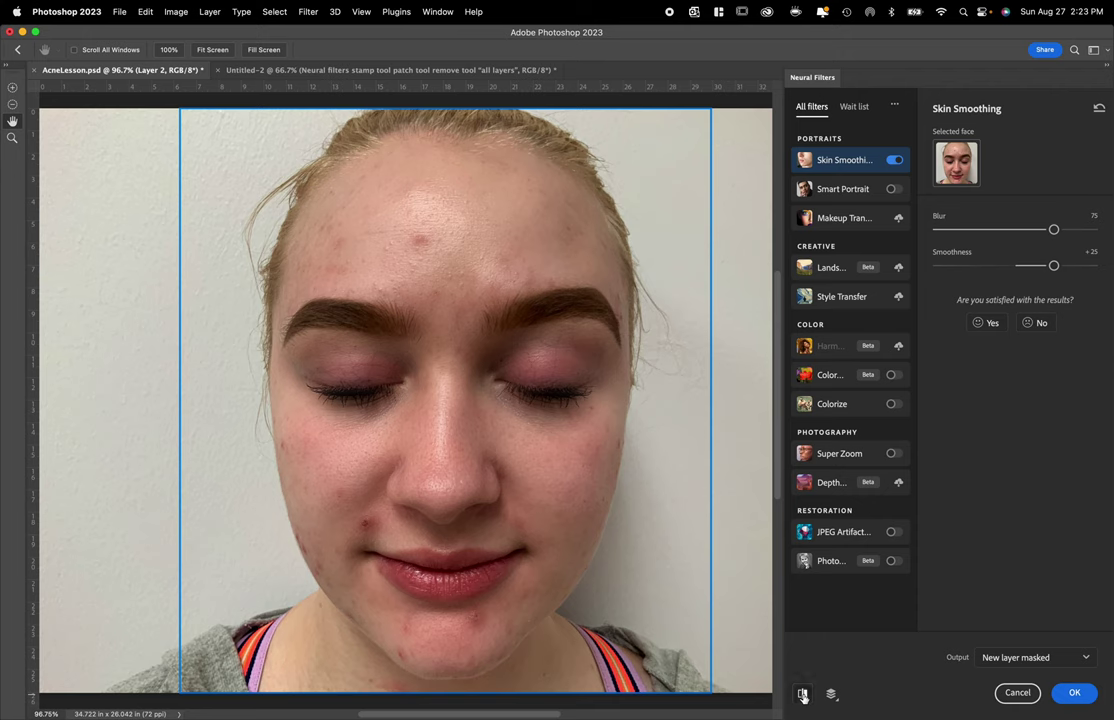
left_click(802, 694)
left_click(802, 694)
left_click(1047, 659)
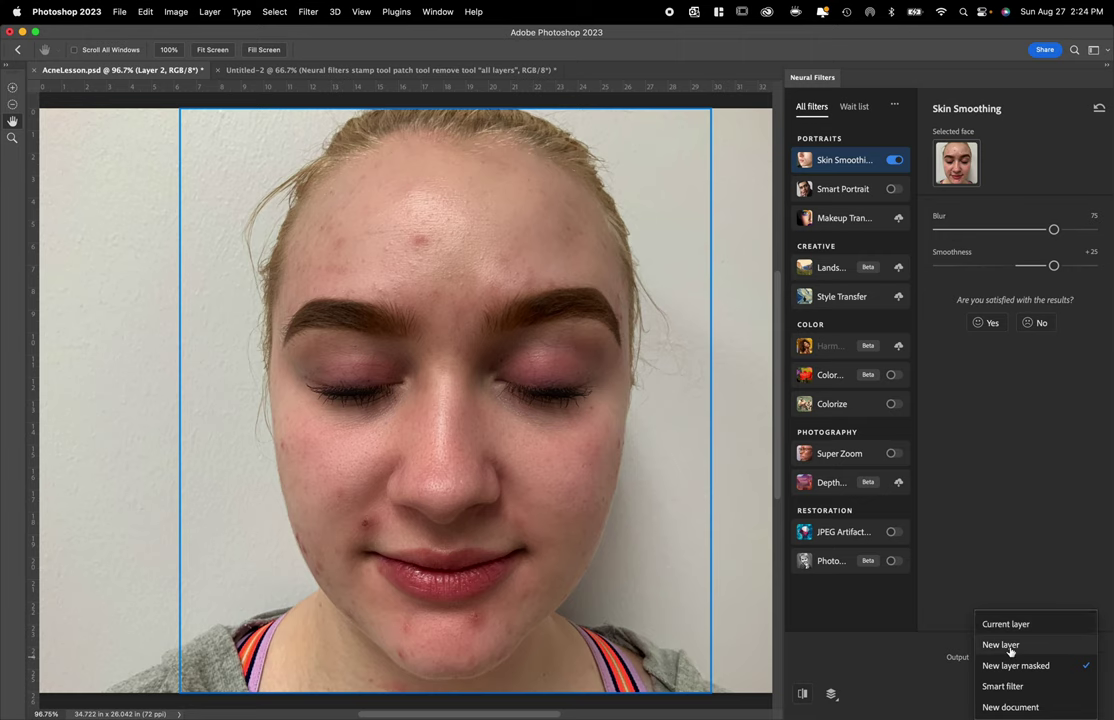
- Output the smoothing as a new Layer 2, then toggle its visibility to compare before and after
left_click(1008, 646)
left_click(1076, 696)
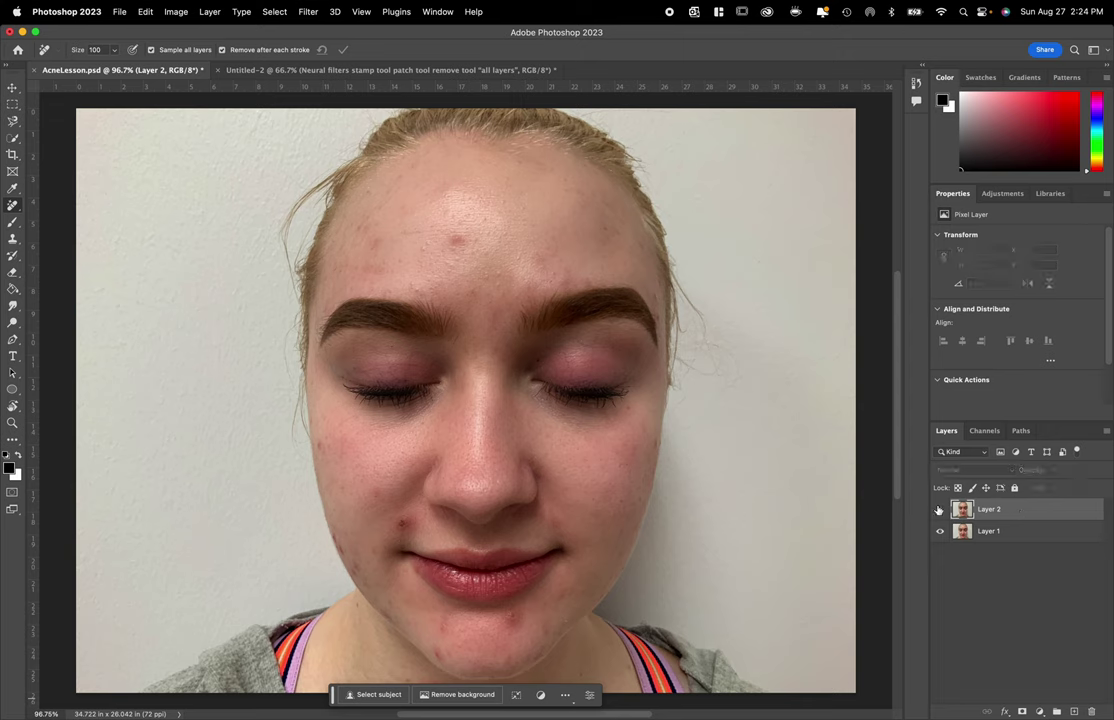
left_click(939, 509)
left_click(939, 509)
left_click(939, 509)
left_click(939, 509)
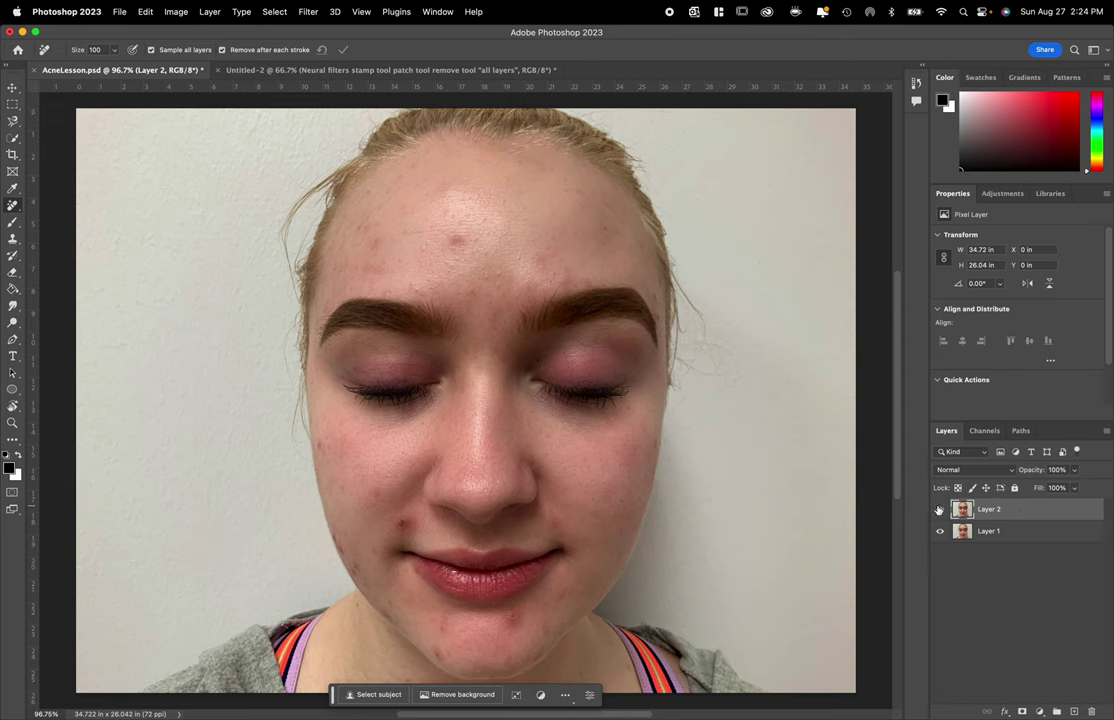
left_click(939, 509)
left_click(939, 509)
- Switch to the Untitled-2 overview and select the Patch Tool from the healing tools group
left_click(249, 68)
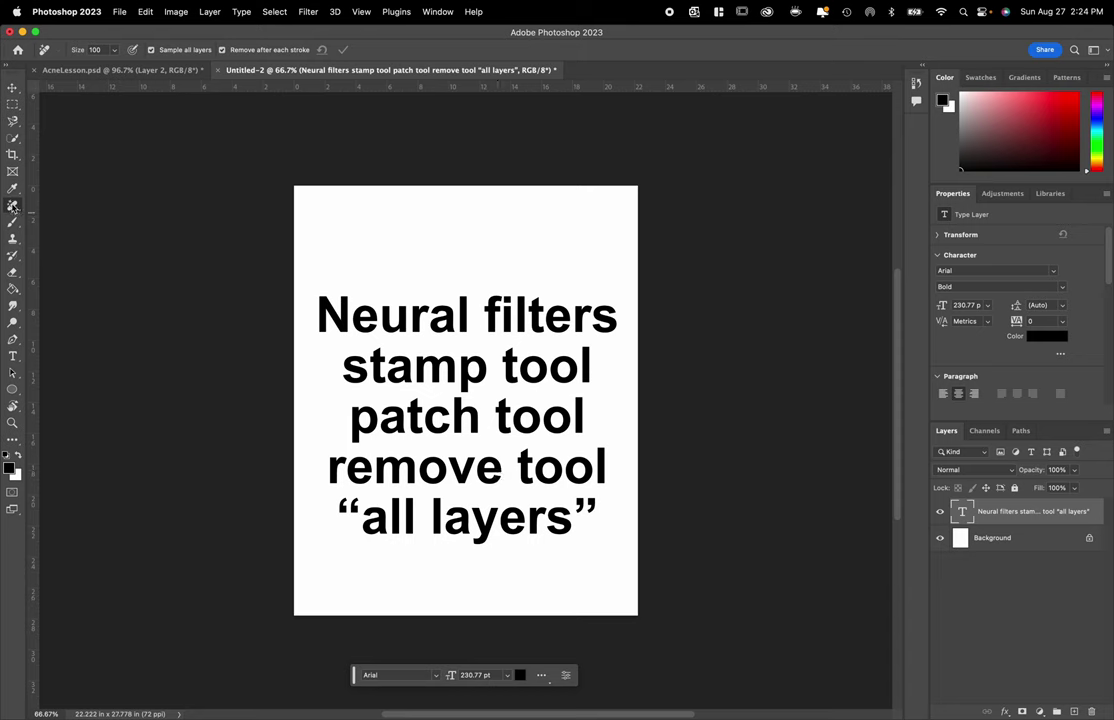
right_click(13, 207)
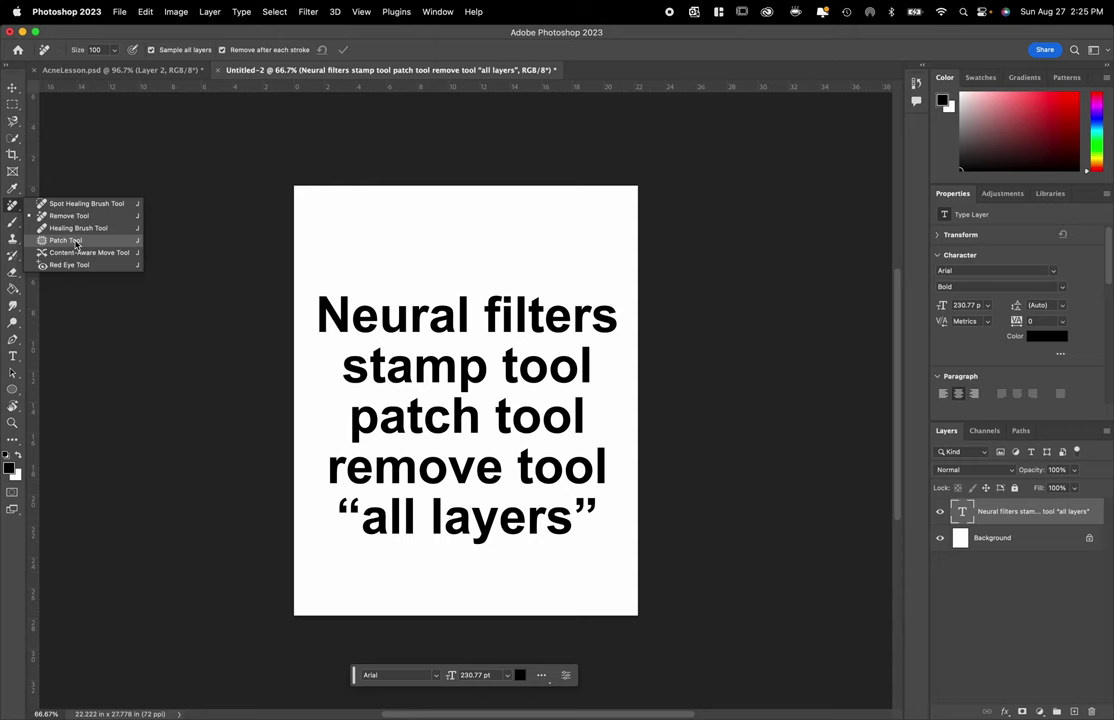
left_click(66, 240)
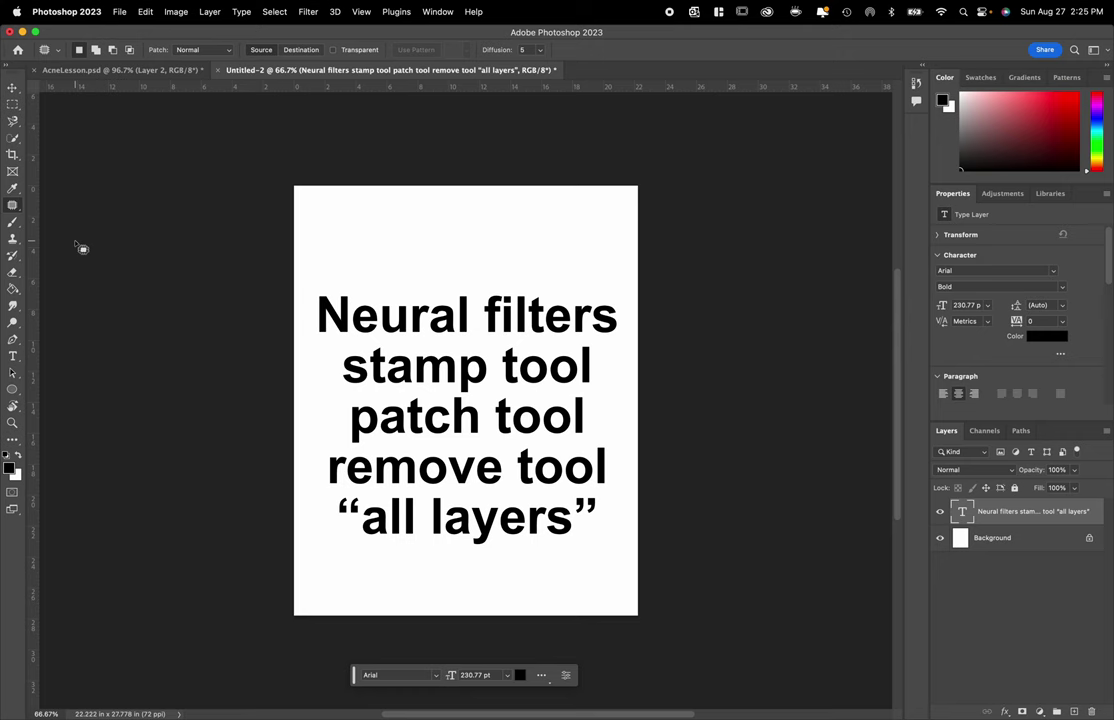
- Zoom the portrait to 300% and patch the chin blemish with nearby clear skin
left_click(90, 68)
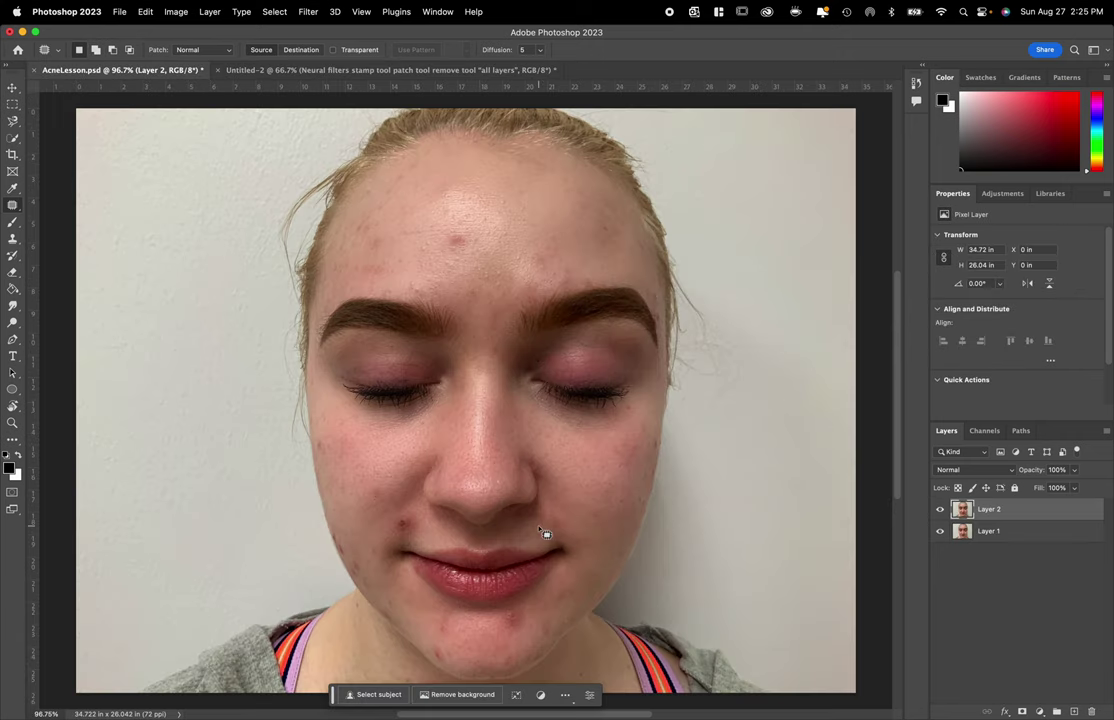
key("super+equal")
key("super+equal")
key("super+equal")
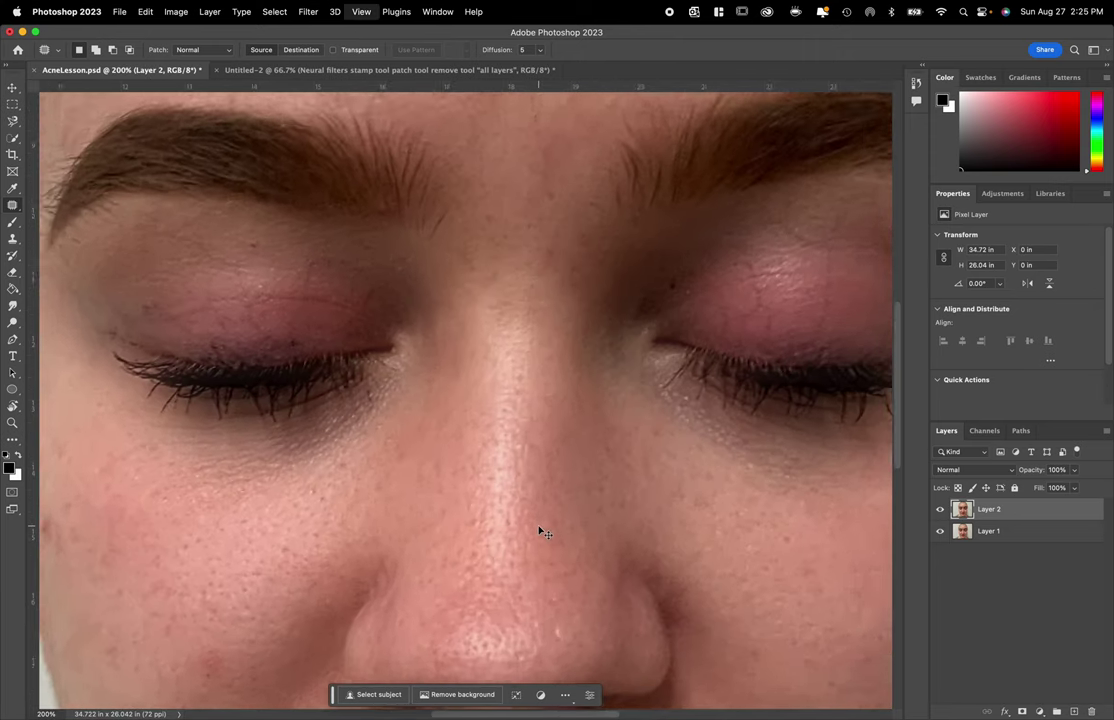
scroll(548, 518, "down", 5)
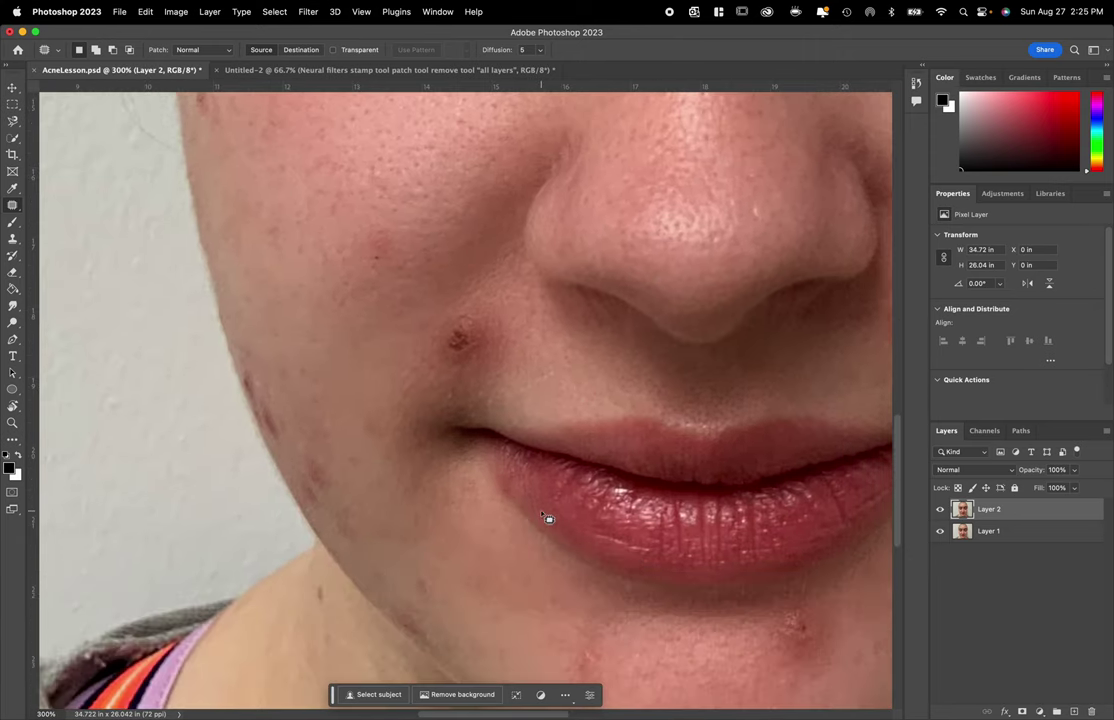
scroll(548, 518, "down", 4)
scroll(548, 518, "right", 5)
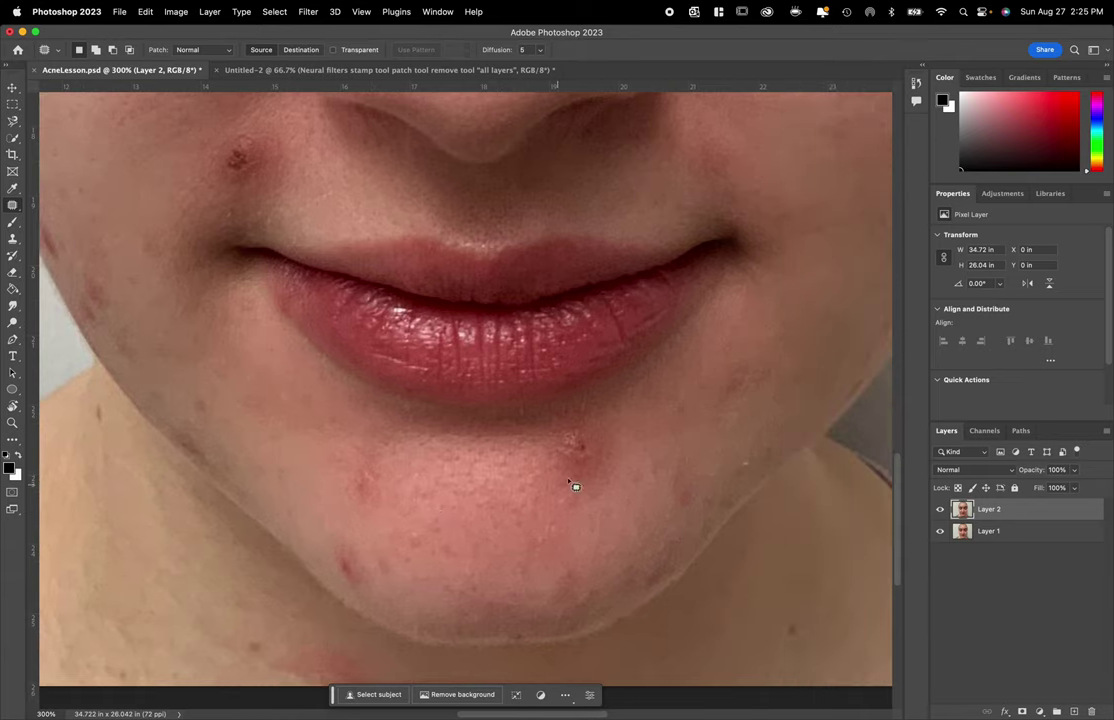
mouse_move(582, 489)
left_mouse_down()
mouse_move(606, 429)
mouse_move(570, 410)
mouse_move(544, 441)
mouse_move(570, 482)
left_mouse_up()
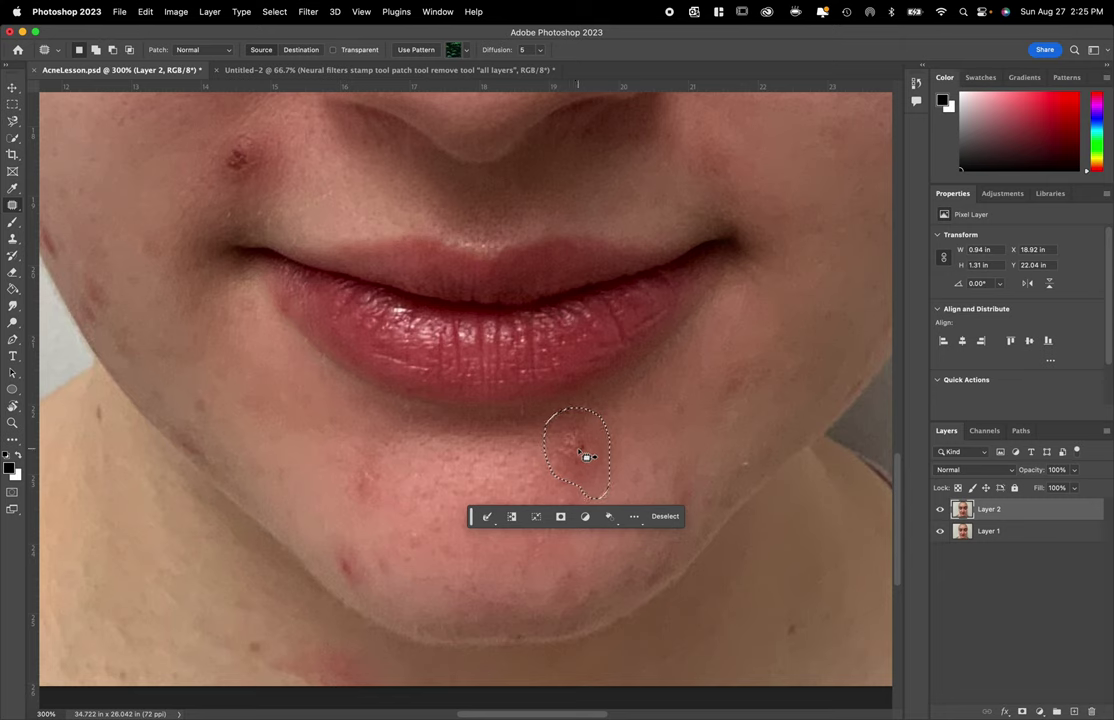
left_click_drag(577, 447, 517, 492)
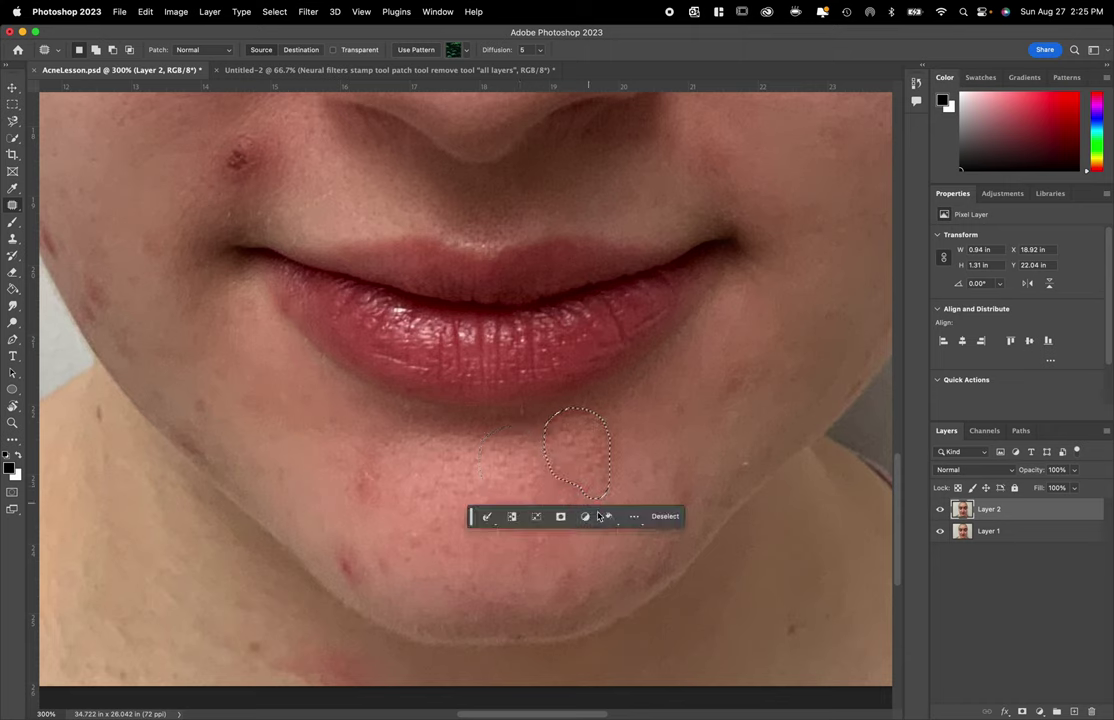
key("ctrl+d")
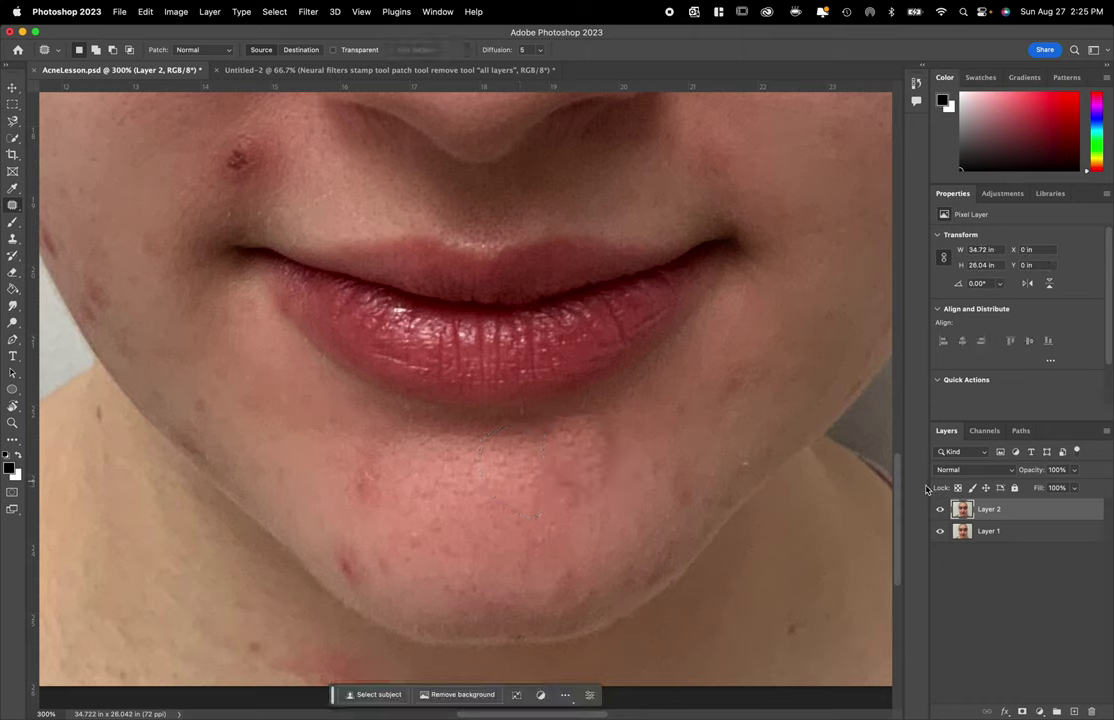
left_click(940, 510)
- Patch the chin blemish again and outline the spot above the right eye
mouse_move(375, 594)
left_mouse_down()
mouse_move(394, 561)
mouse_move(348, 543)
mouse_move(330, 552)
mouse_move(348, 586)
mouse_move(368, 593)
mouse_move(293, 516)
mouse_move(377, 508)
mouse_move(387, 474)
mouse_move(316, 480)
left_mouse_up()
key("ctrl+d")
key("ctrl+d")
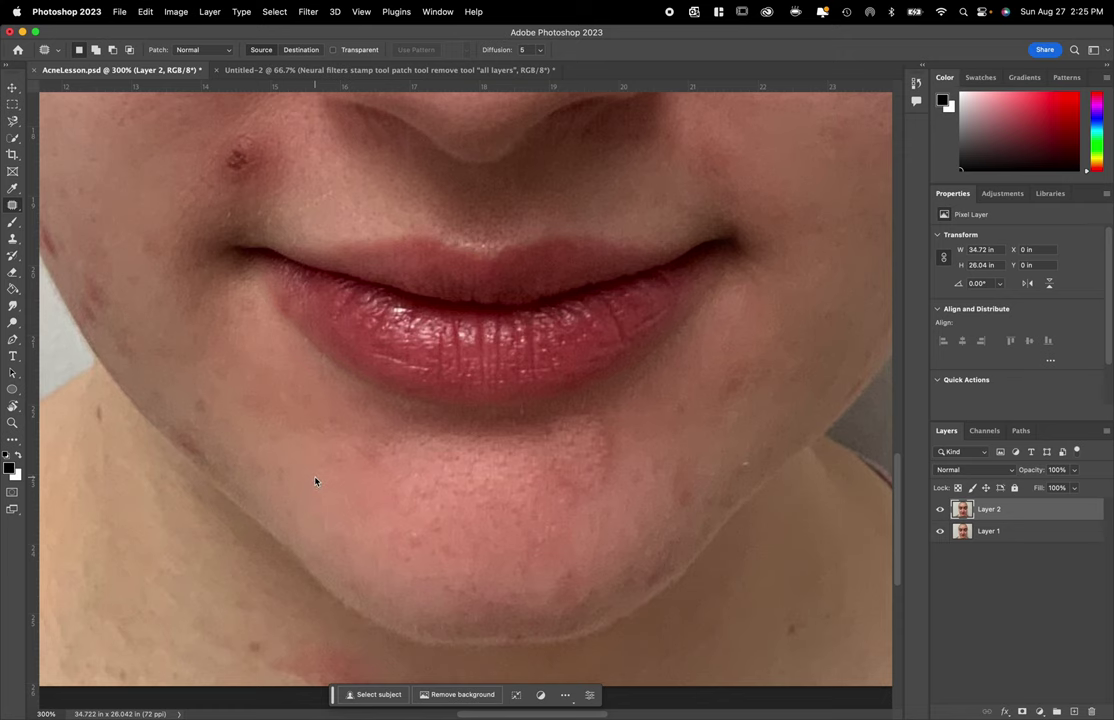
scroll(320, 484, "up", 10)
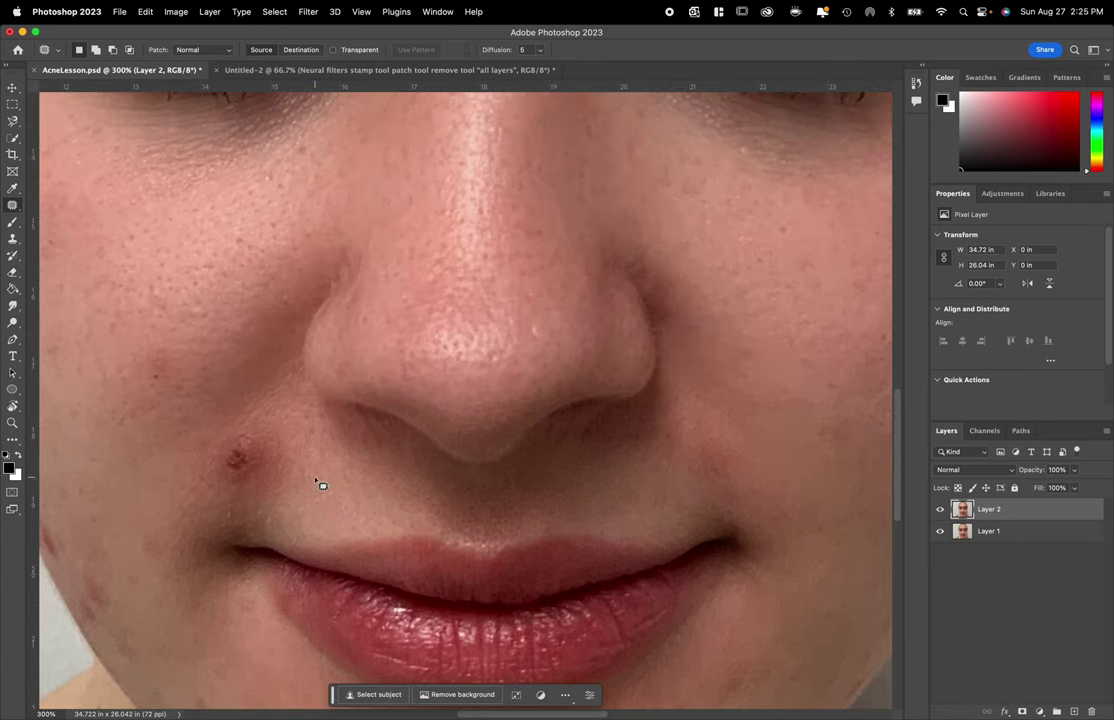
scroll(320, 484, "up", 3)
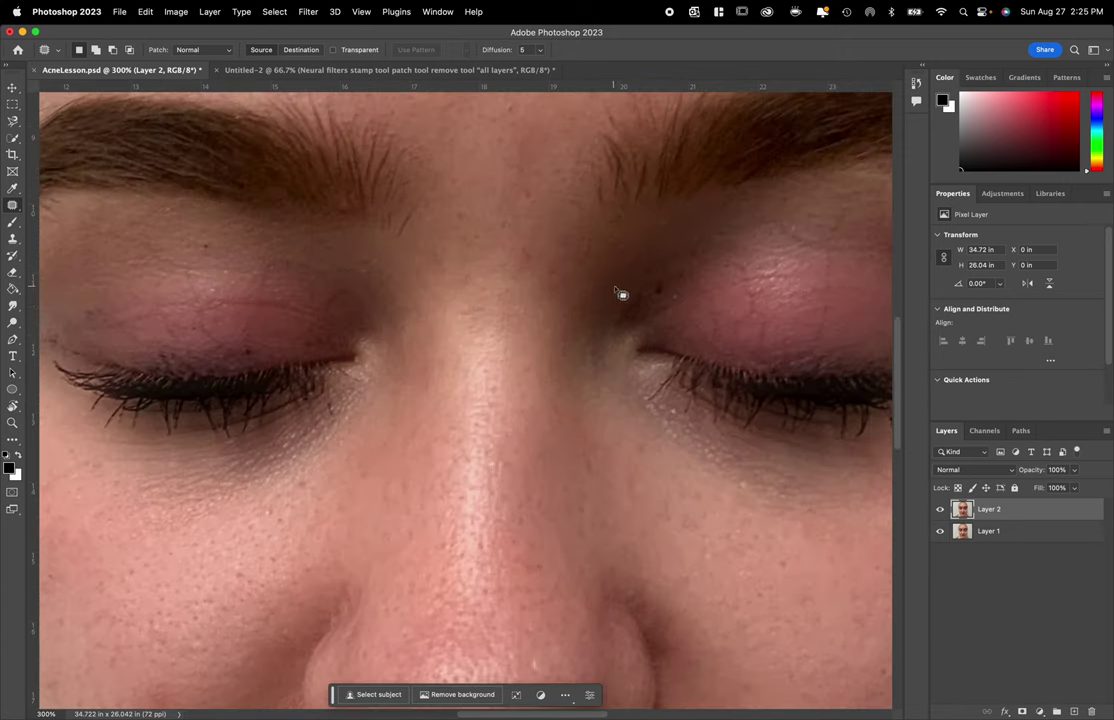
mouse_move(651, 302)
left_mouse_down()
mouse_move(671, 290)
mouse_move(649, 281)
mouse_move(660, 292)
left_mouse_up()
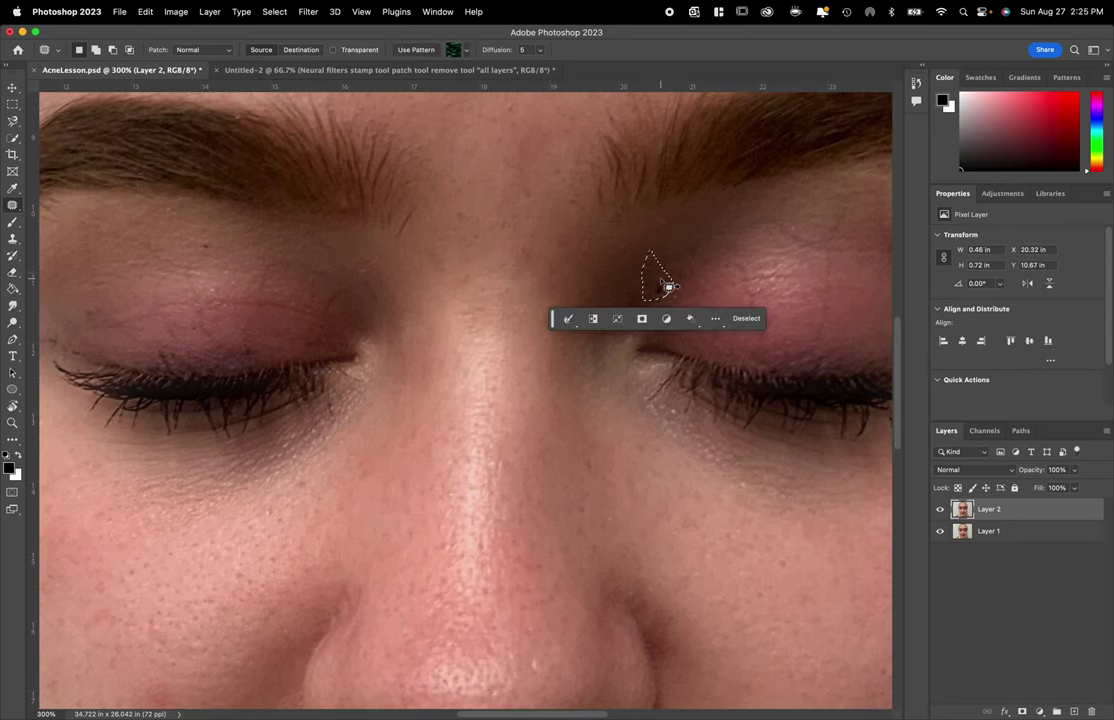
left_click(684, 256)
- Patch out the blemish on the forehead
scroll(682, 257, "up", 8)
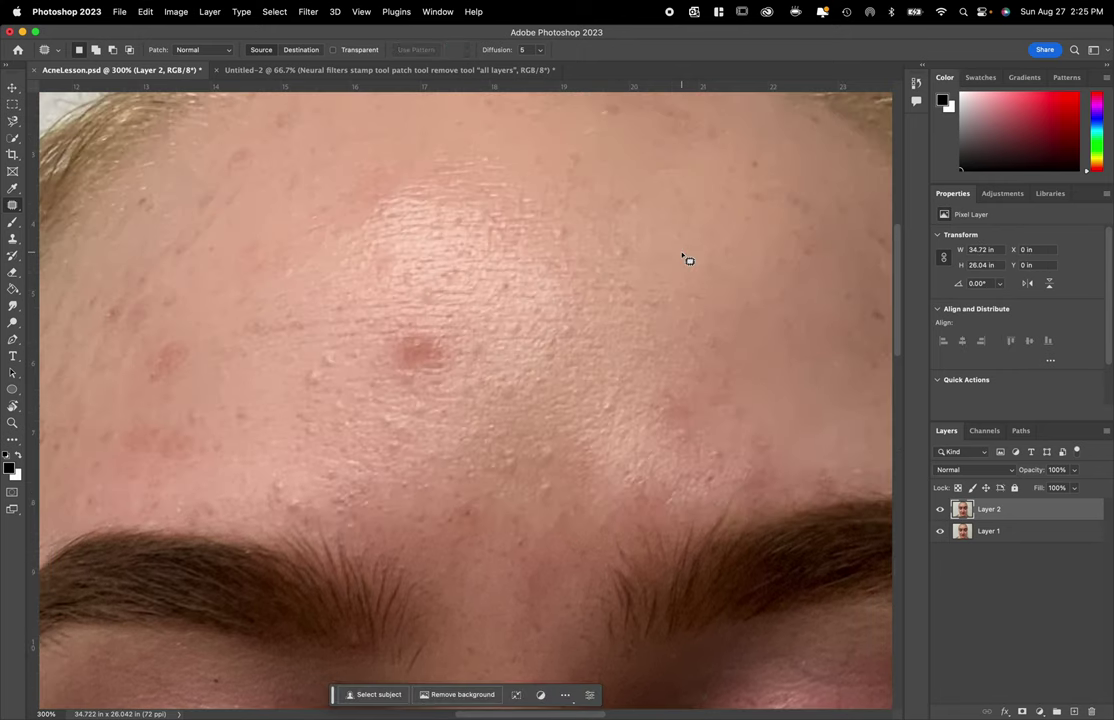
scroll(686, 258, "right", 4)
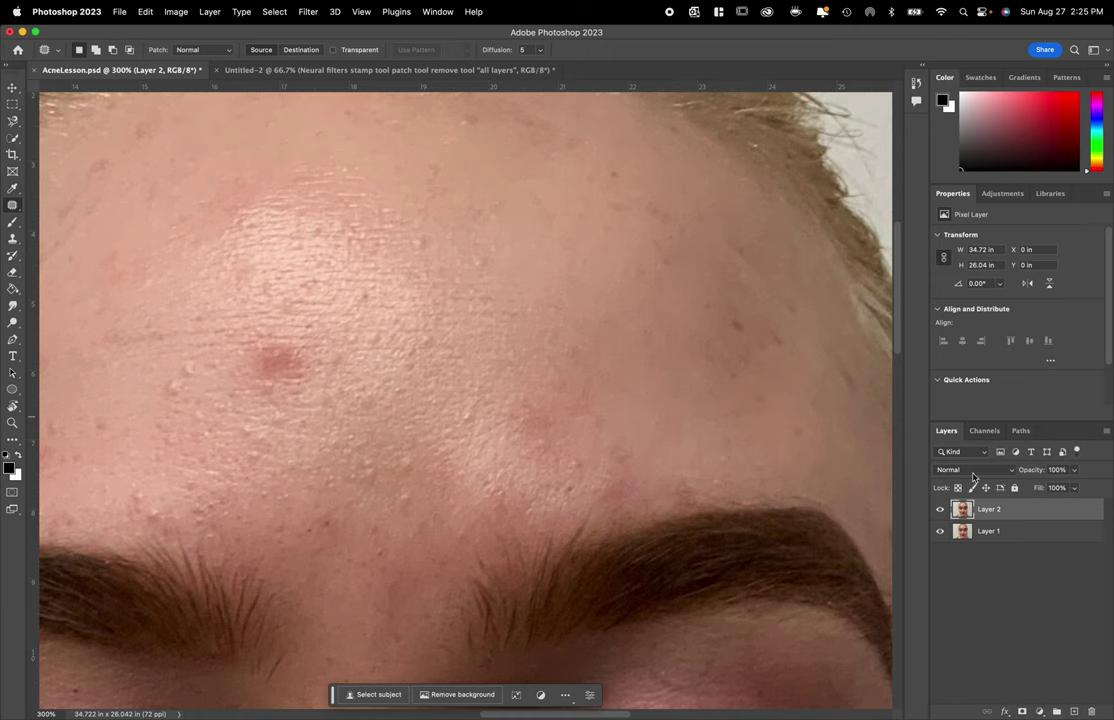
scroll(617, 418, "left", 12)
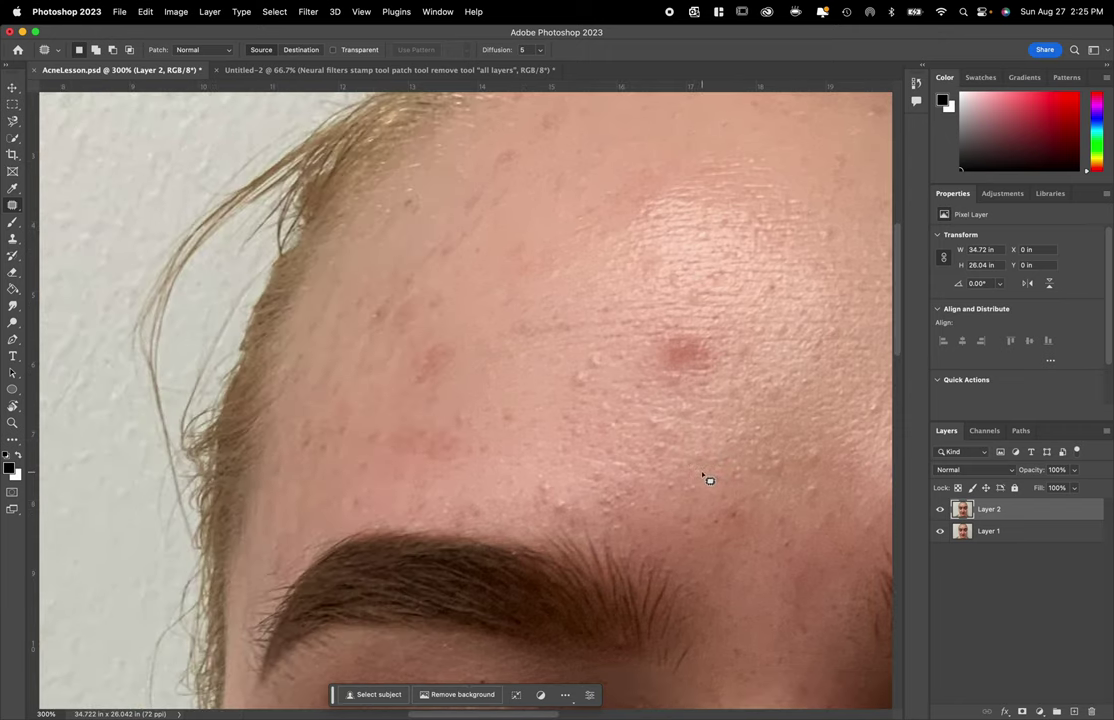
mouse_move(427, 392)
left_mouse_down()
mouse_move(459, 368)
mouse_move(451, 343)
mouse_move(432, 338)
mouse_move(404, 372)
mouse_move(411, 383)
mouse_move(477, 302)
left_mouse_up()
left_click(478, 303)
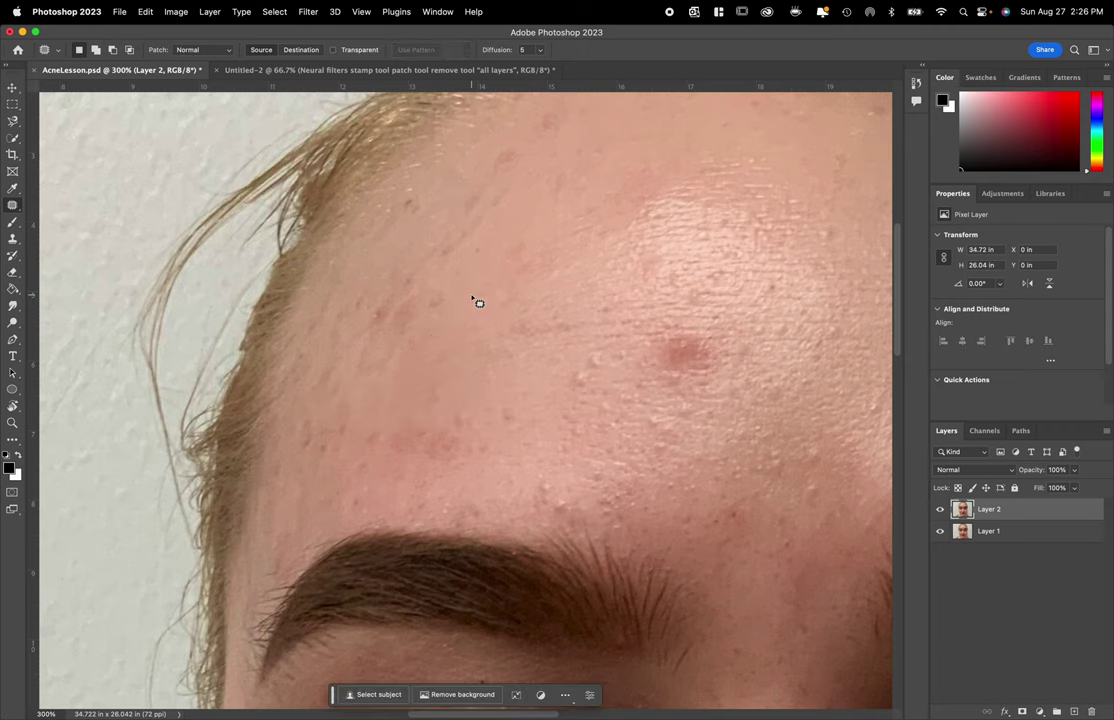
scroll(472, 298, "down", 5)
scroll(472, 298, "right", 3)
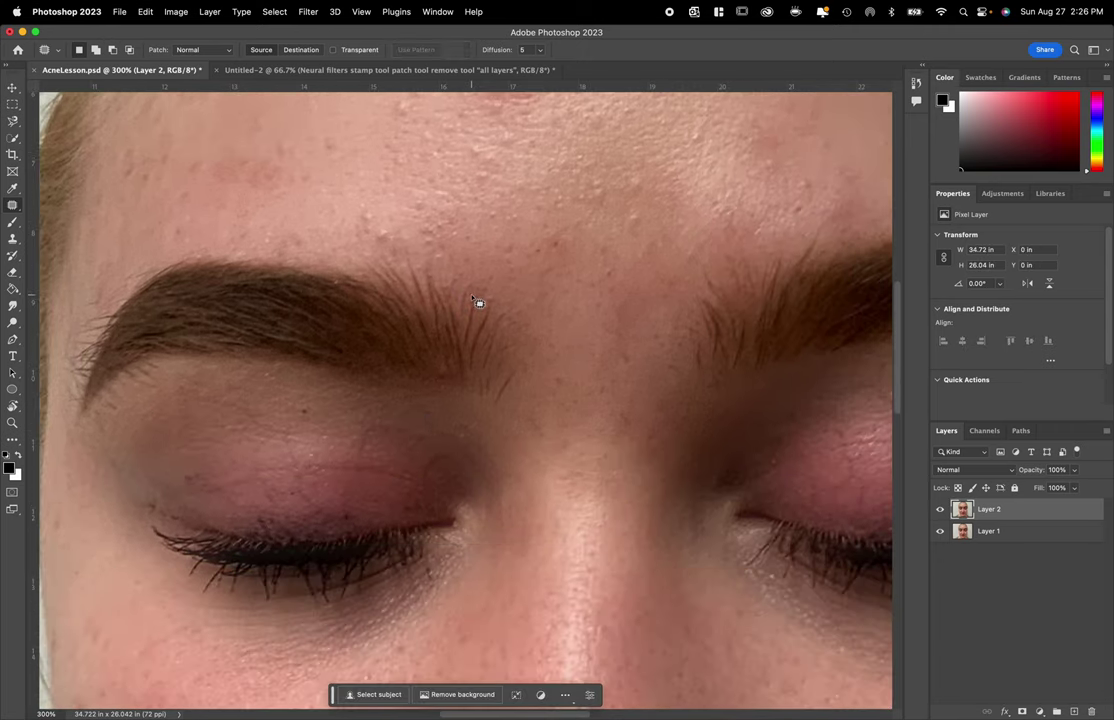
scroll(476, 300, "up", 5)
scroll(478, 302, "down", 1)
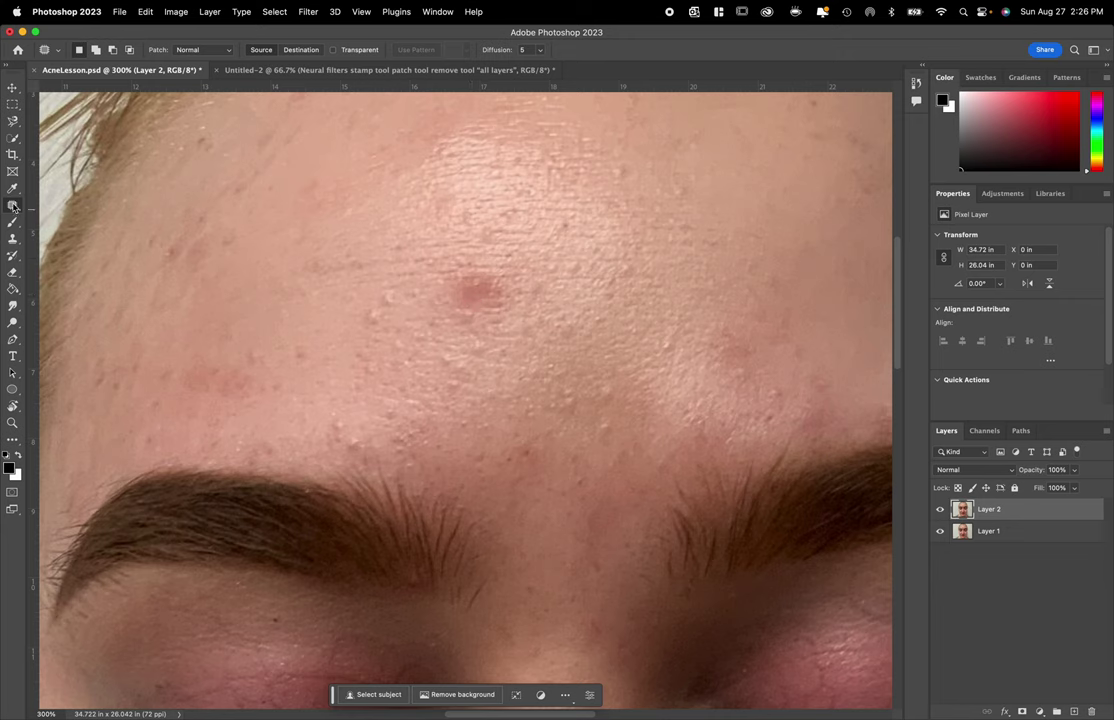
left_click(13, 207)
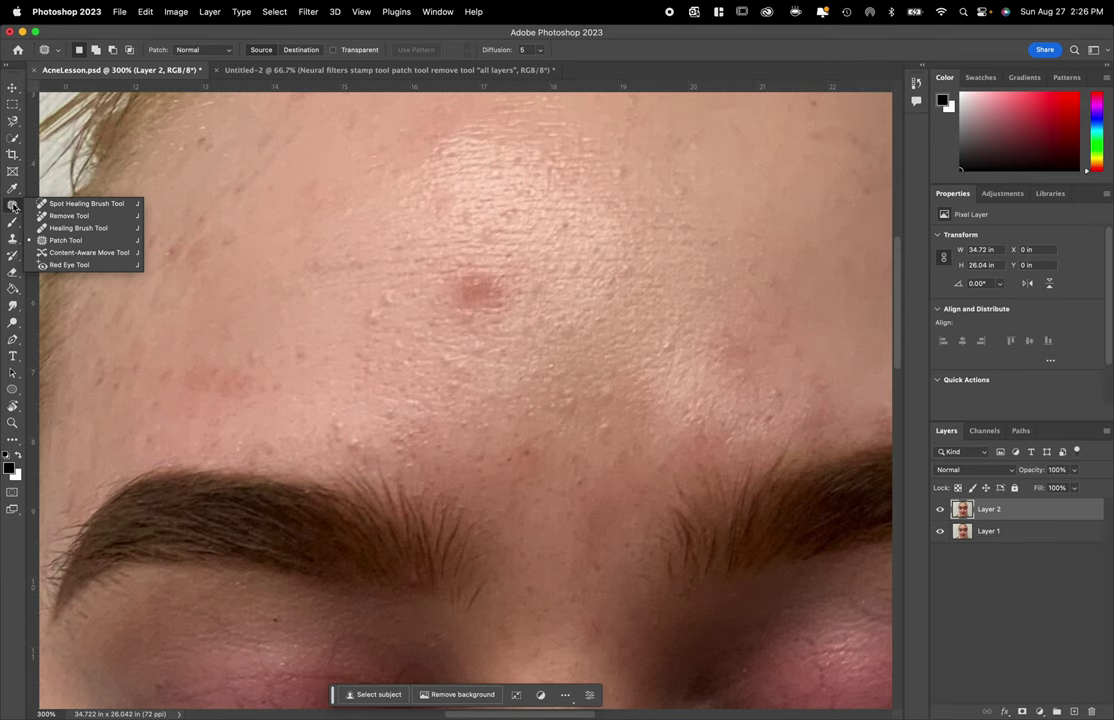
- Choose the Remove Tool, zoom in on the right eyebrow area, and shrink the brush
left_click(69, 216)
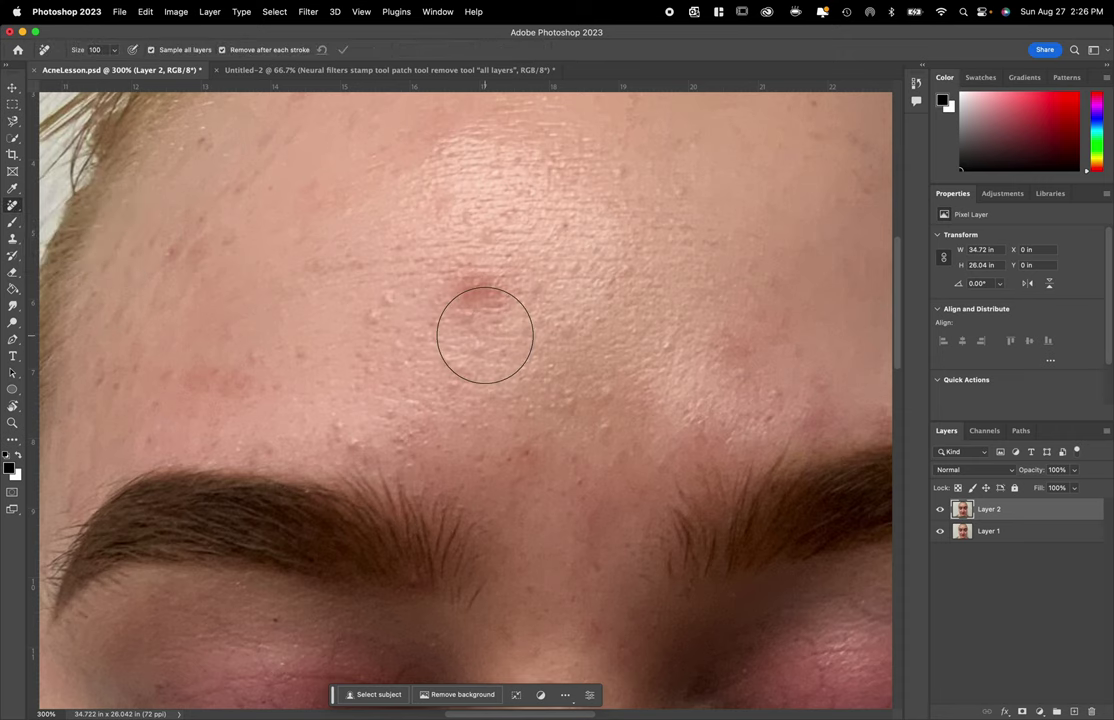
scroll(485, 335, "down", 3)
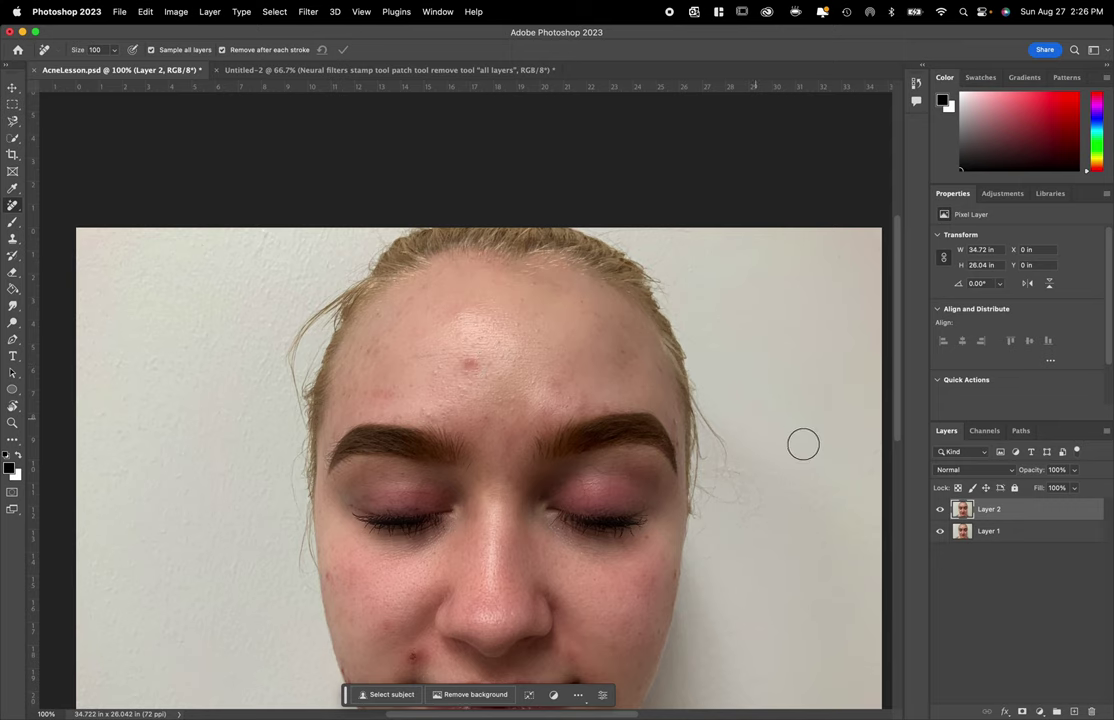
key("z")
left_click_drag(660, 420, 752, 461)
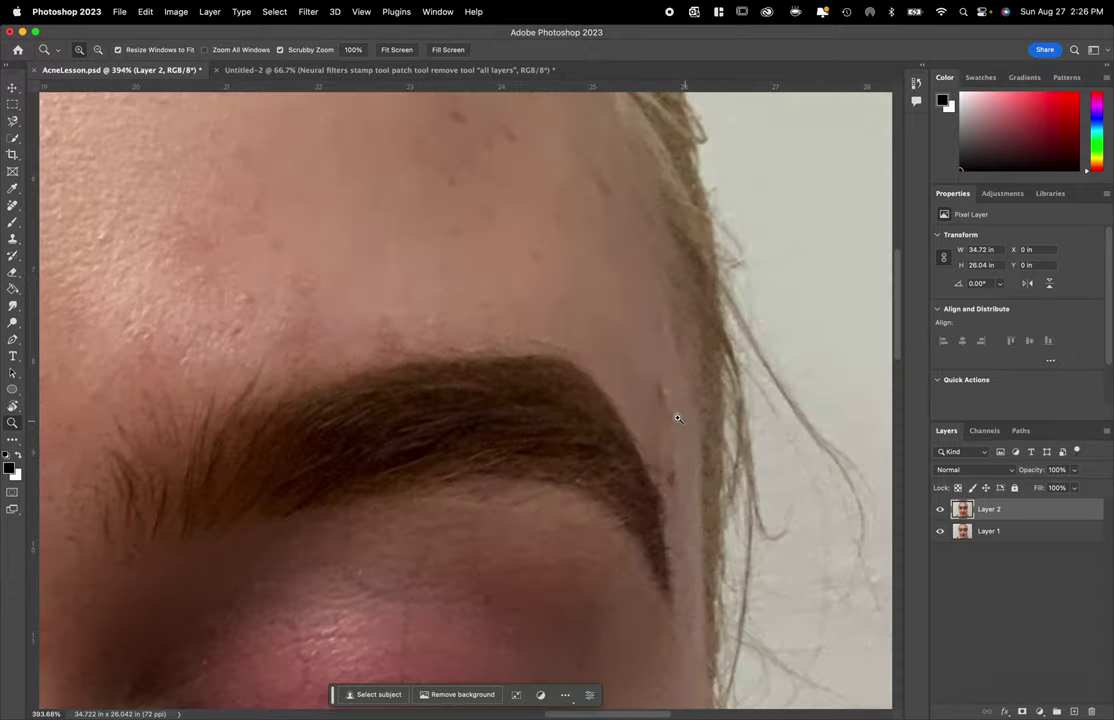
key("j")
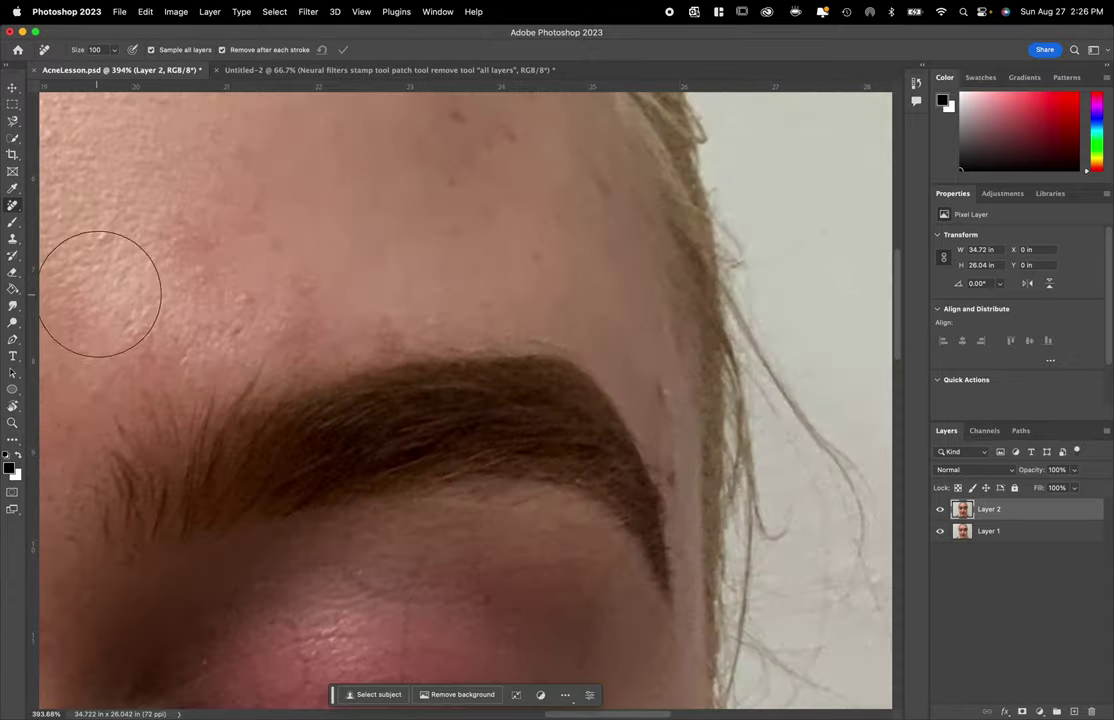
key("bracketleft")
key("bracketleft")
key("bracketleft")
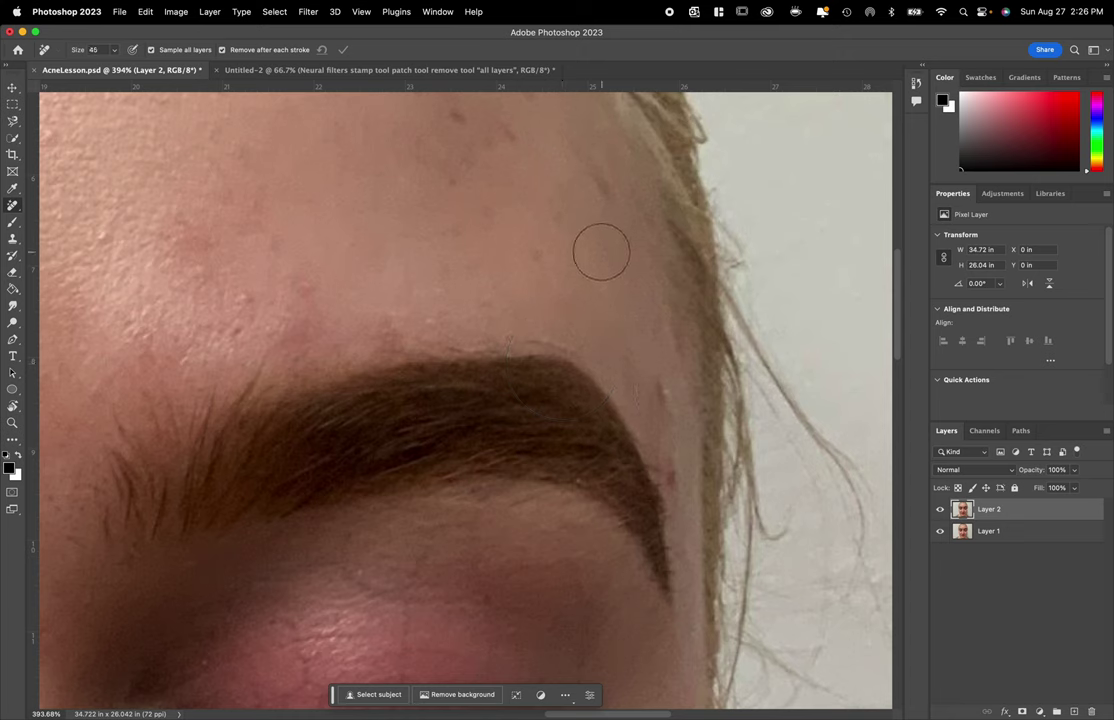
key("bracketleft")
- Remove the red spots at the right eyebrow's end and several small forehead blemishes
left_click(314, 232)
key("bracketleft")
left_click(662, 392)
key("bracketleft")
left_click_drag(673, 490, 665, 426)
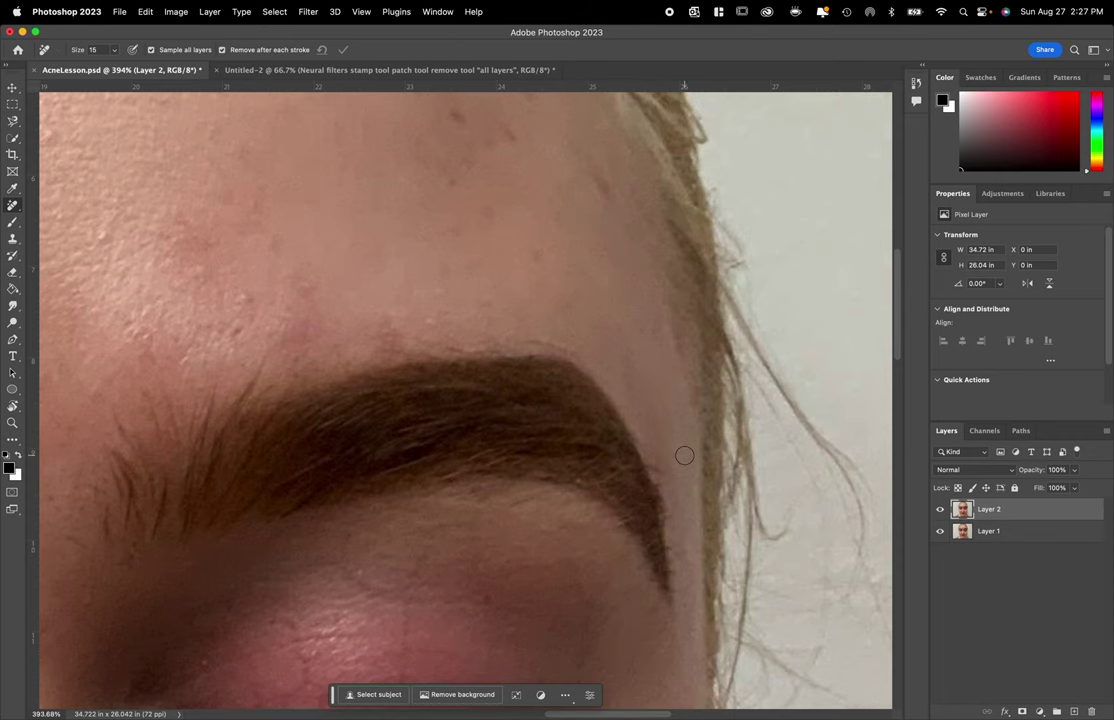
scroll(684, 455, "up", 2)
left_click_drag(619, 217, 587, 175)
left_click(554, 283)
left_click(503, 243)
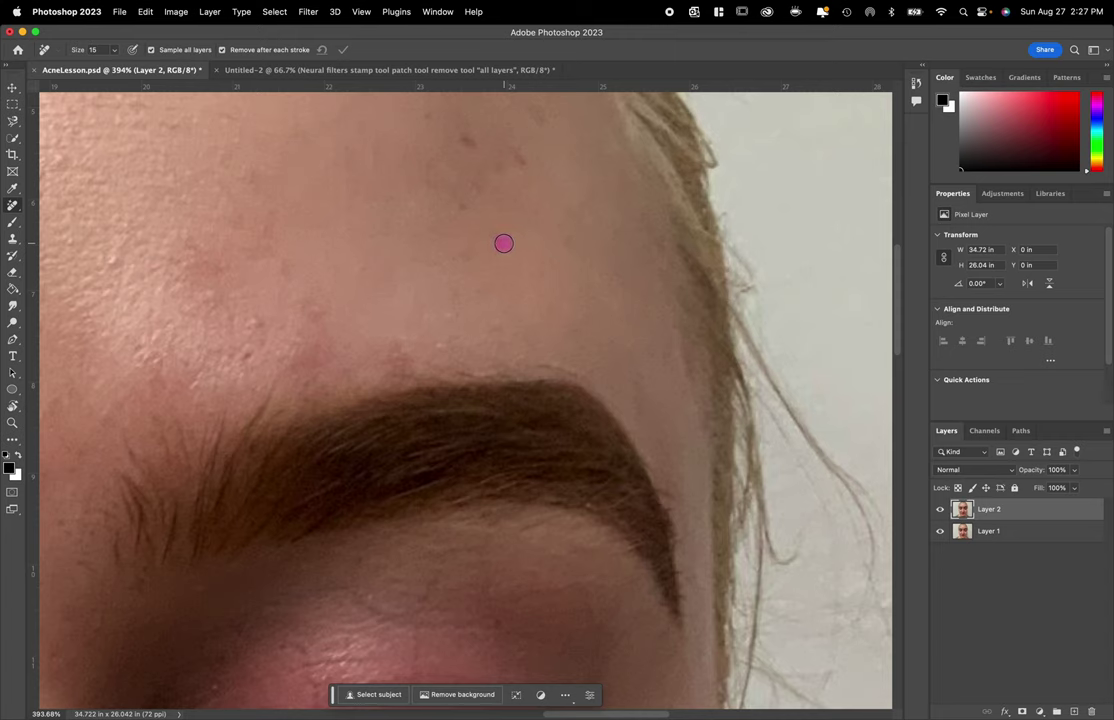
- Paint out the remaining forehead spots, then undo the broad forehead-wide stroke
scroll(492, 239, "up", 5)
left_click_drag(481, 254, 466, 246)
left_click(428, 224)
left_click_drag(476, 310, 533, 265)
key("super+1")
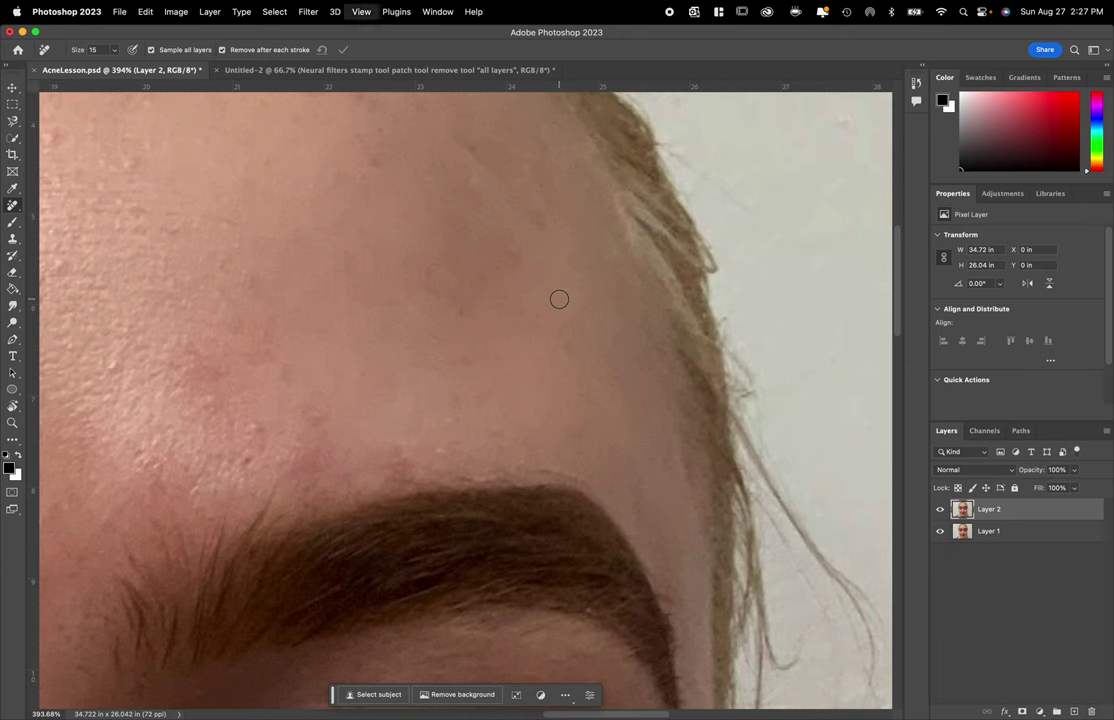
key("bracketright")
key("bracketright")
key("bracketright")
key("bracketright")
key("bracketright")
key("bracketright")
key("bracketright")
key("bracketright")
key("bracketright")
key("bracketright")
key("bracketright")
key("bracketright")
key("bracketright")
key("bracketright")
key("bracketright")
key("bracketright")
key("bracketright")
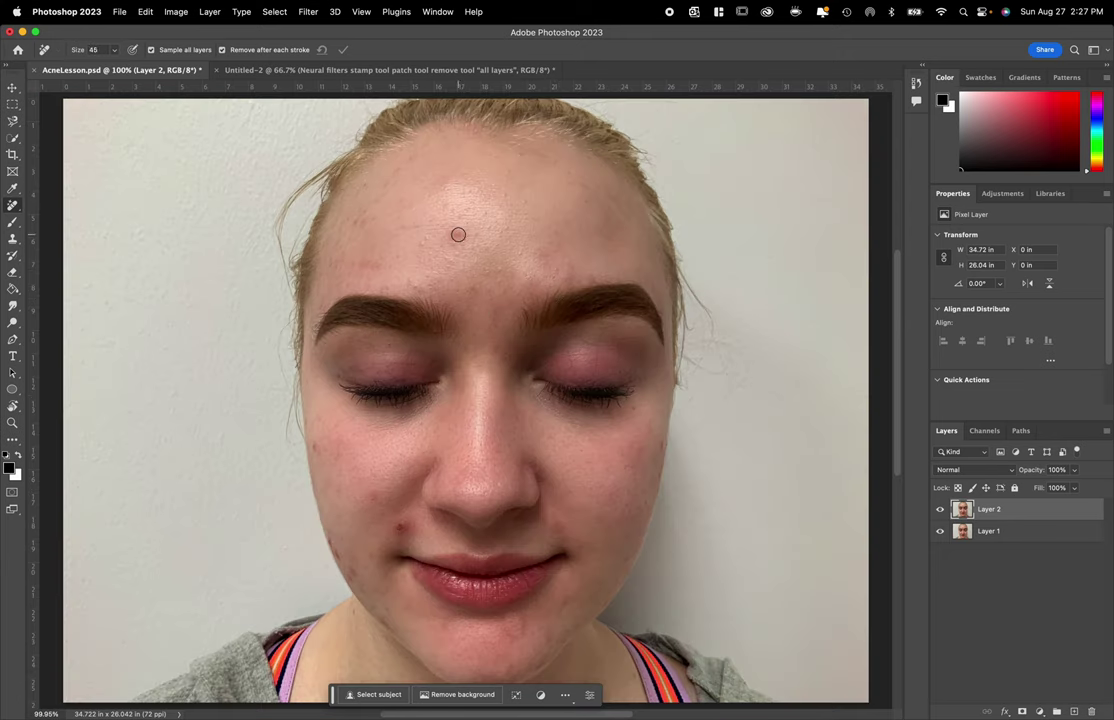
key("bracketleft")
key("bracketleft")
key("bracketleft")
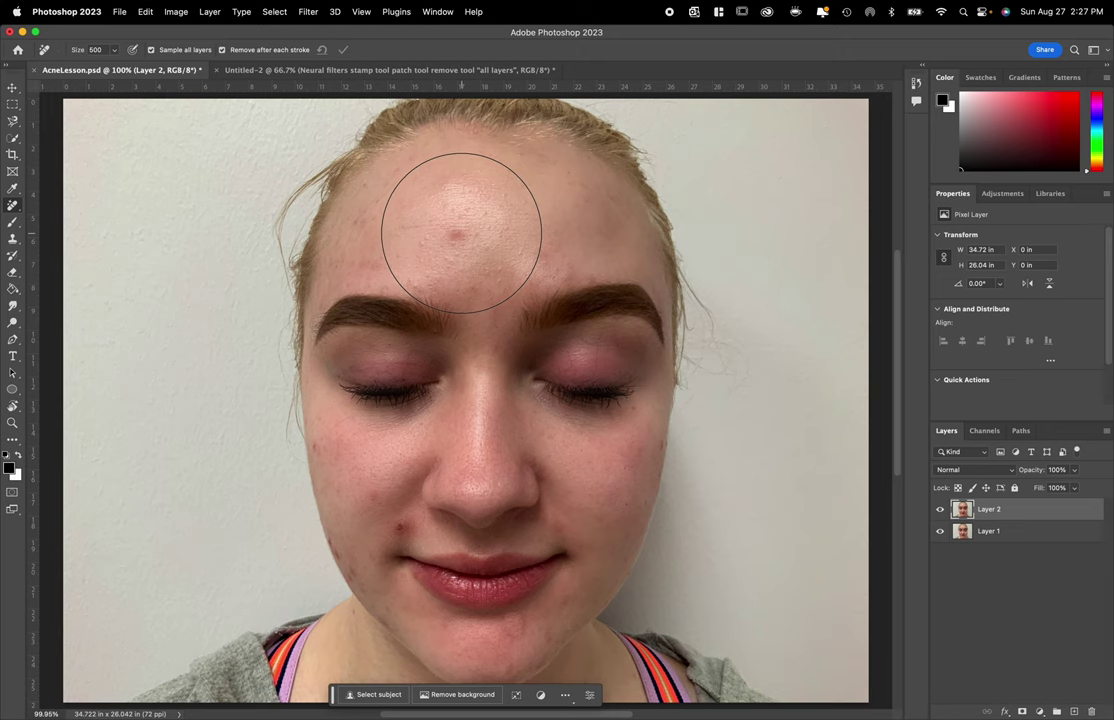
mouse_move(398, 238)
left_mouse_down()
mouse_move(533, 245)
mouse_move(542, 211)
mouse_move(405, 218)
left_mouse_up()
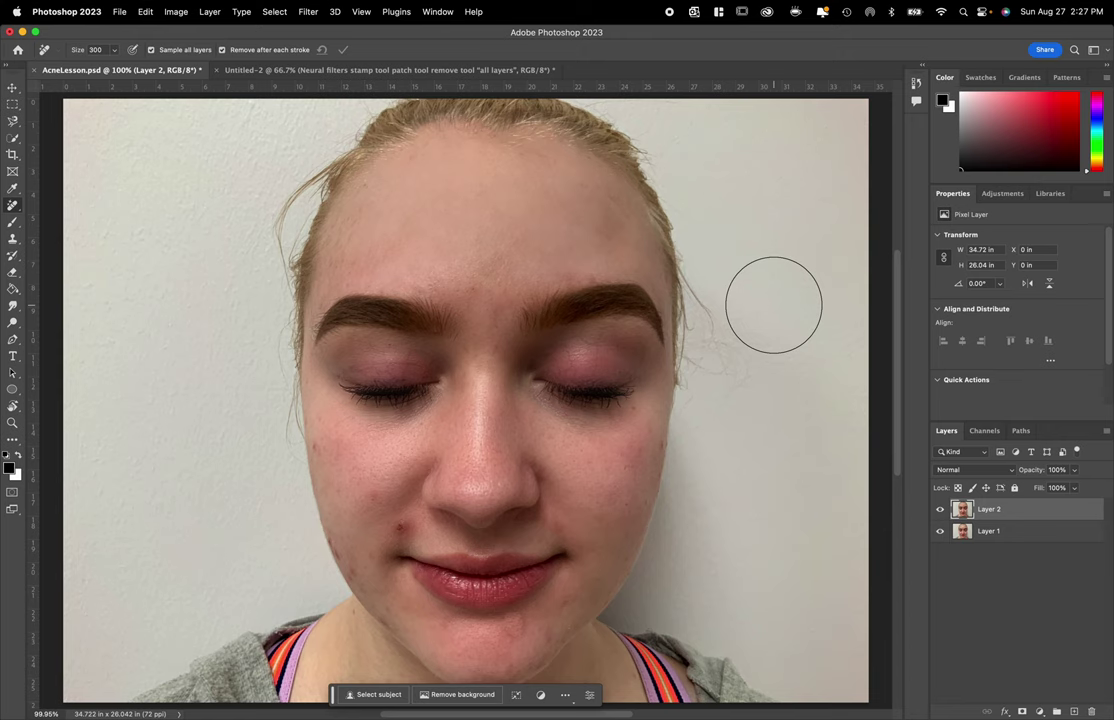
key("super+z")
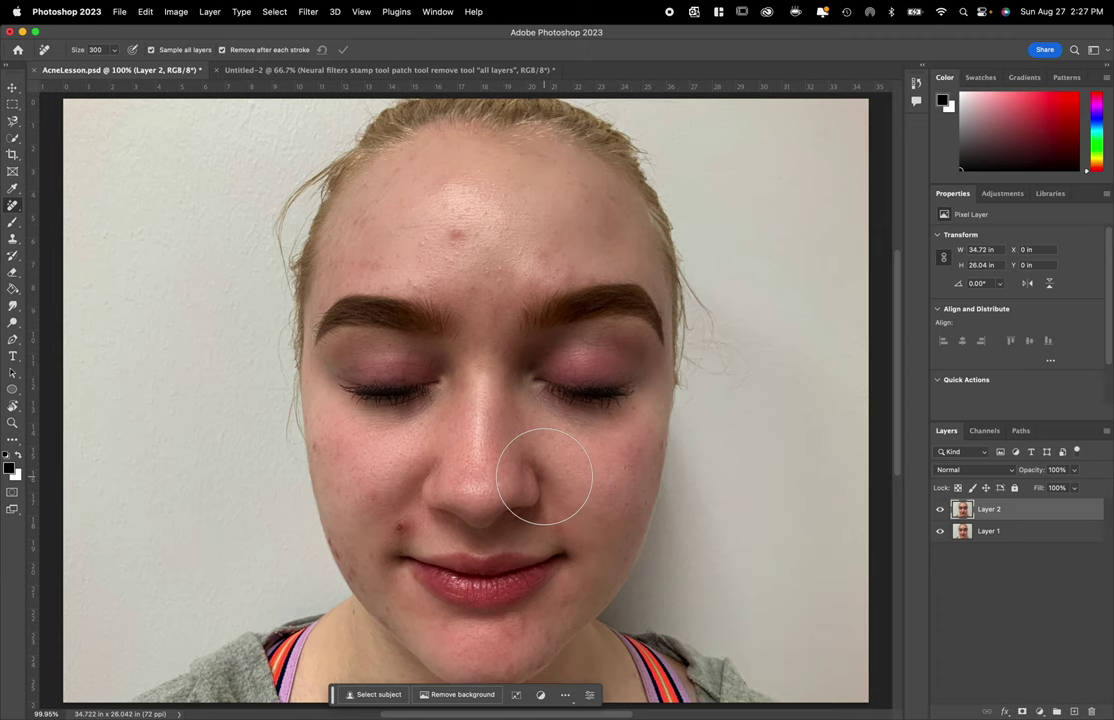
- Zoom in on the right cheek, shrink the Remove brush to 20, and remove the cheek blemishes
key("z")
left_click_drag(654, 445, 735, 473)
key("j")
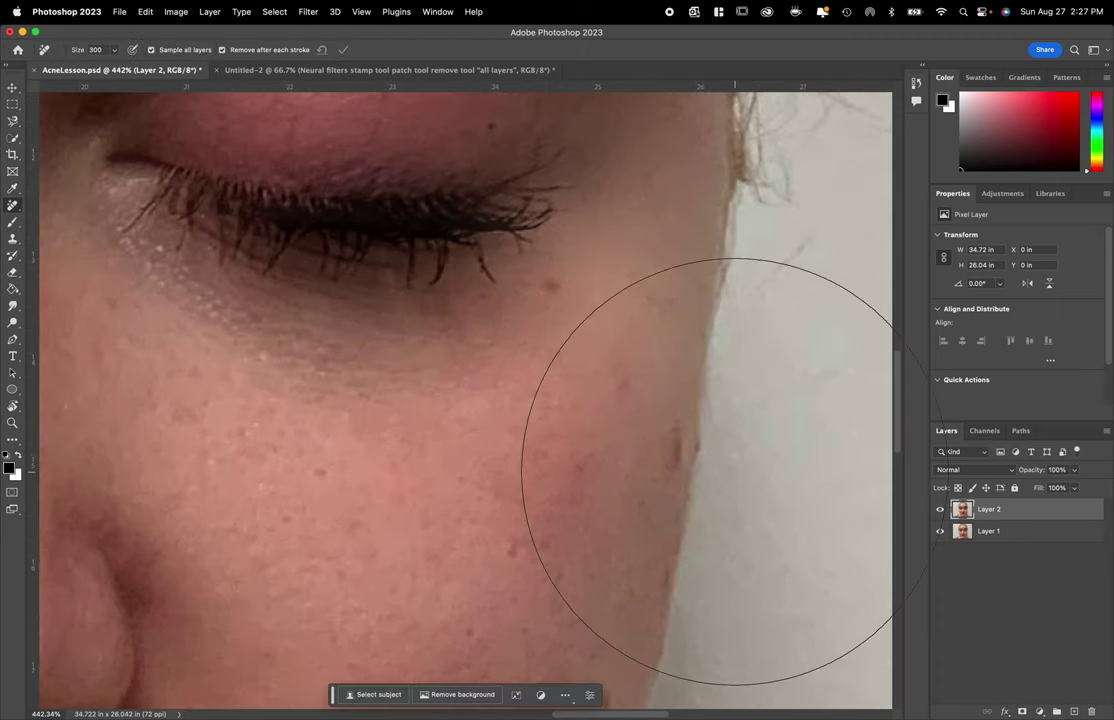
key("bracketleft")
key("bracketleft")
key("bracketleft")
key("bracketleft")
key("bracketleft")
key("bracketleft")
key("bracketleft")
key("bracketleft")
key("bracketleft")
key("bracketleft")
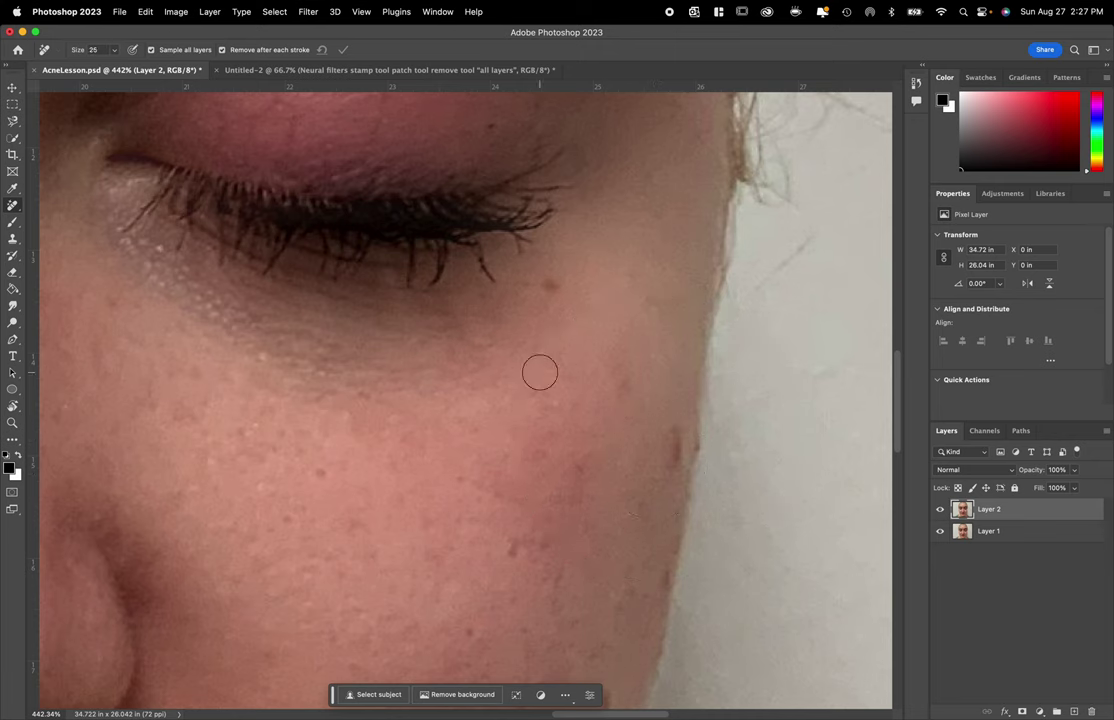
key("bracketleft")
left_click_drag(669, 415, 666, 480)
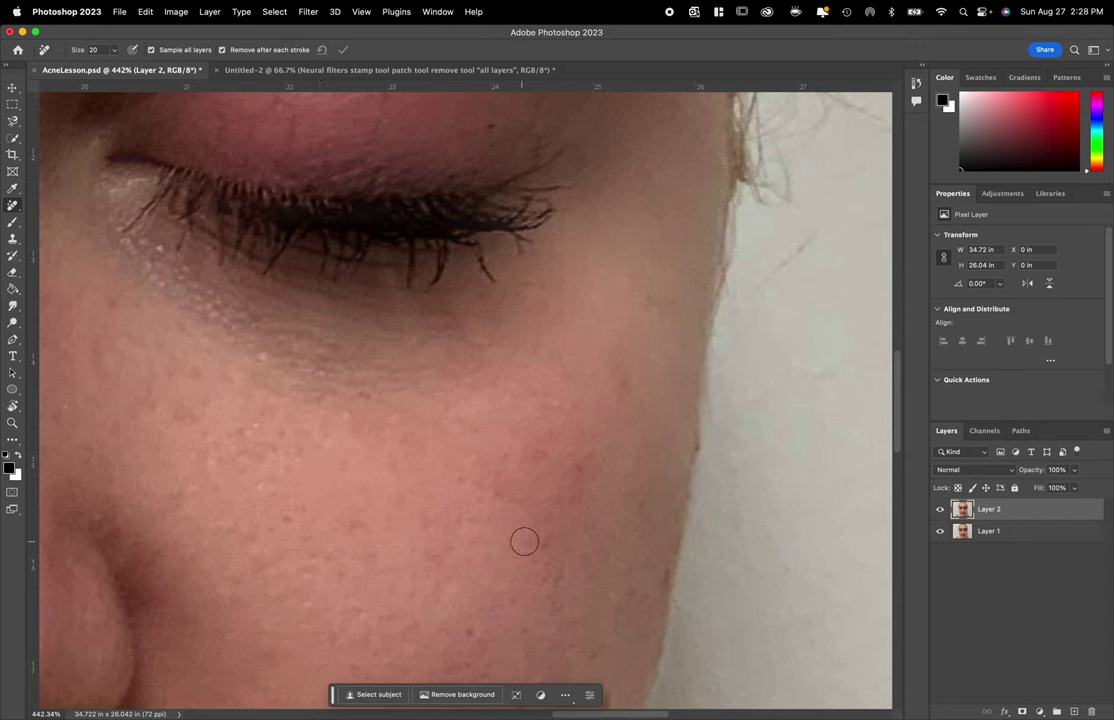
left_click_drag(574, 470, 582, 494)
left_click_drag(629, 386, 629, 386)
left_click_drag(697, 449, 696, 480)
- Remove two dark cheek spots and the blemishes along the jaw
scroll(671, 547, "down", 10)
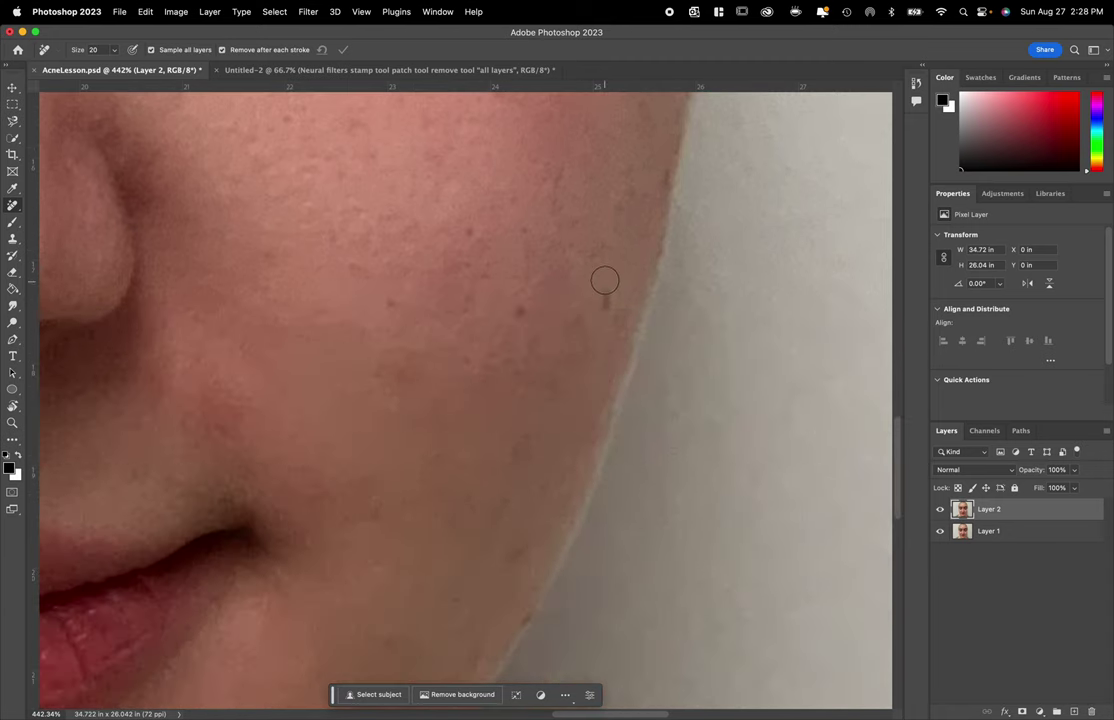
left_click(605, 298)
left_click(470, 231)
scroll(351, 472, "down", 5)
scroll(351, 472, "left", 2)
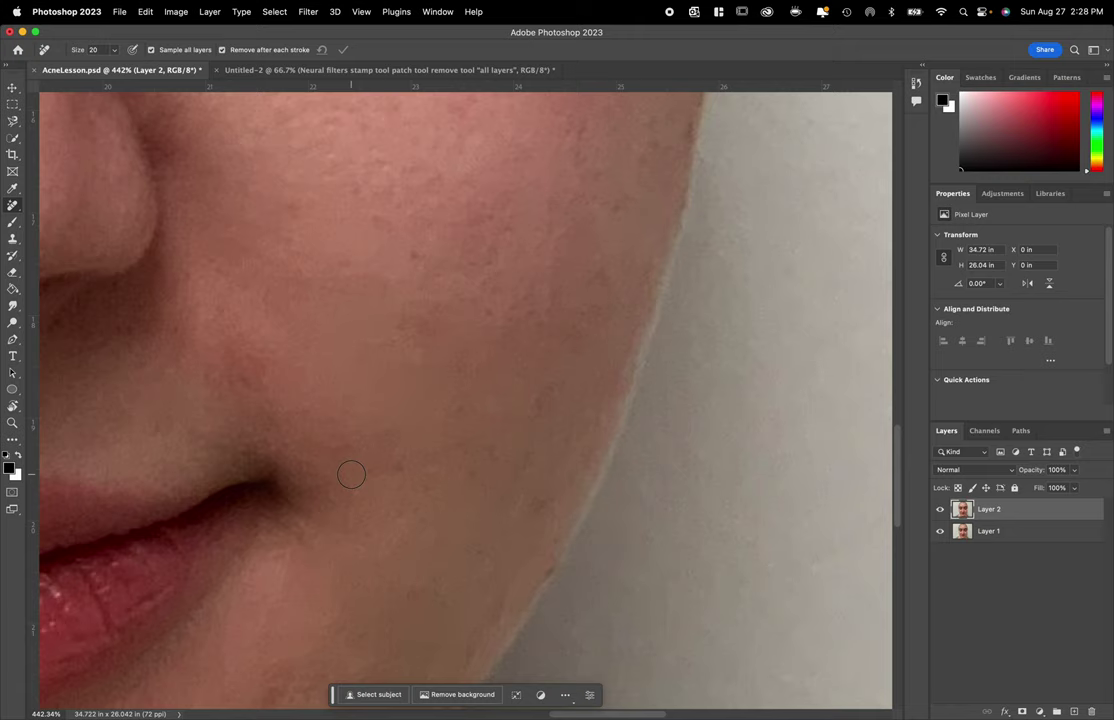
scroll(576, 528, "down", 9)
scroll(576, 528, "left", 3)
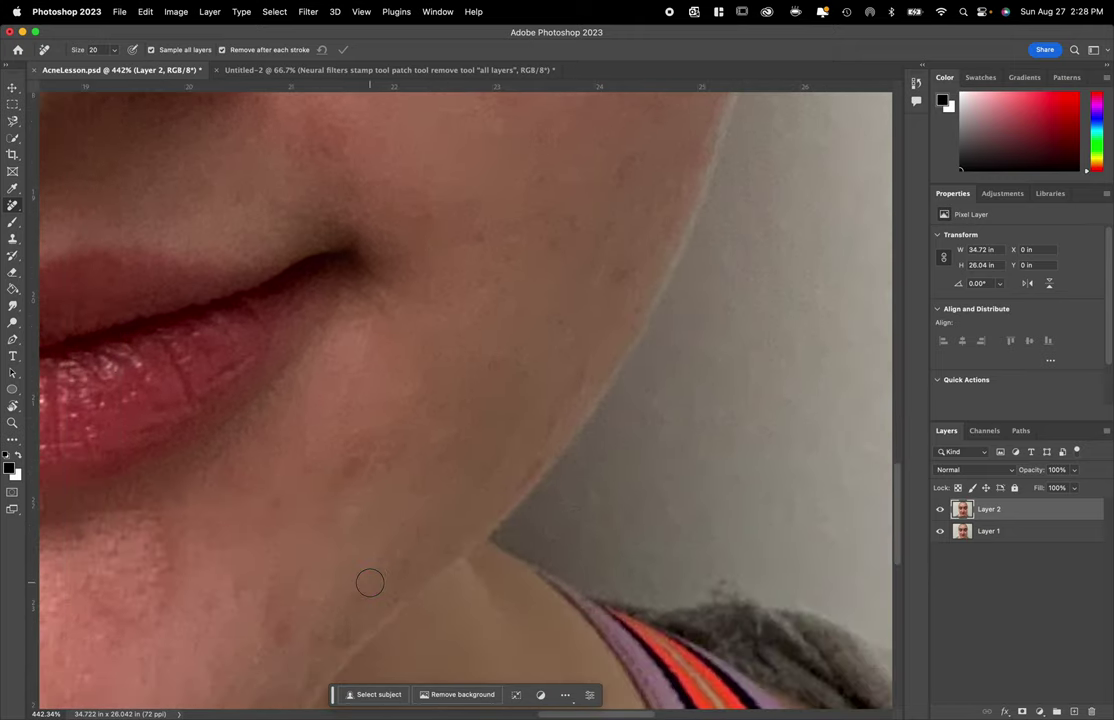
scroll(370, 582, "down", 8)
scroll(370, 582, "left", 7)
scroll(517, 602, "down", 6)
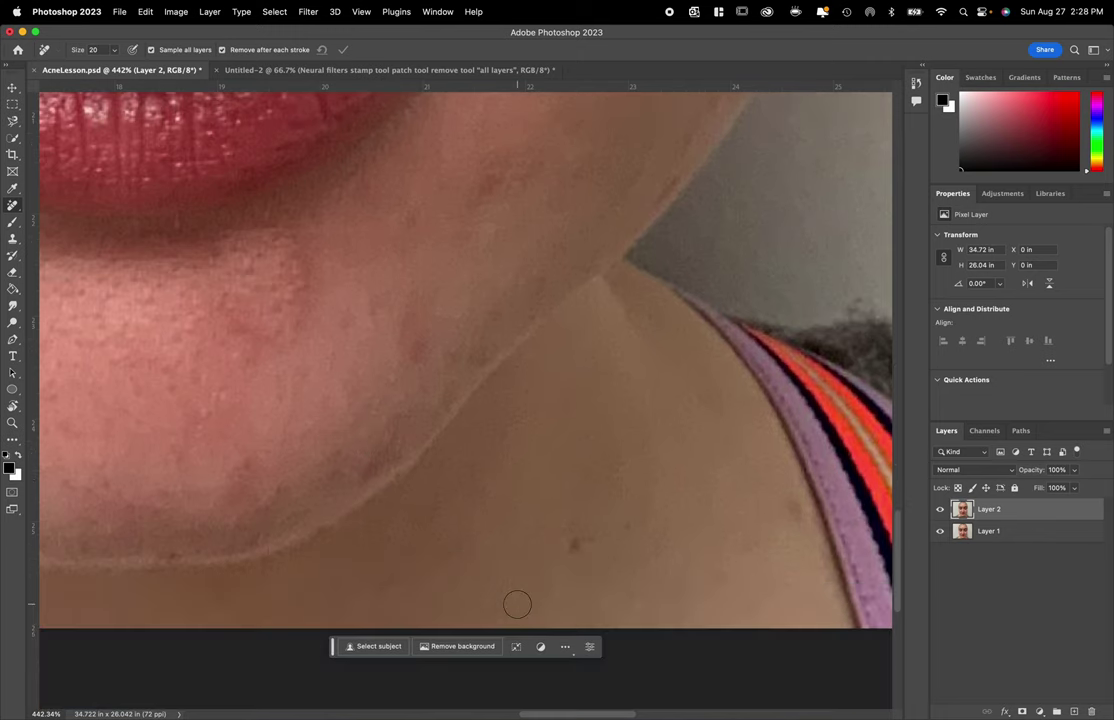
left_click(584, 545)
left_click_drag(584, 545, 629, 527)
- Remove the chin blemish and the spots along the cheek edge, then fit the face in view
scroll(791, 511, "up", 5)
scroll(791, 511, "left", 8)
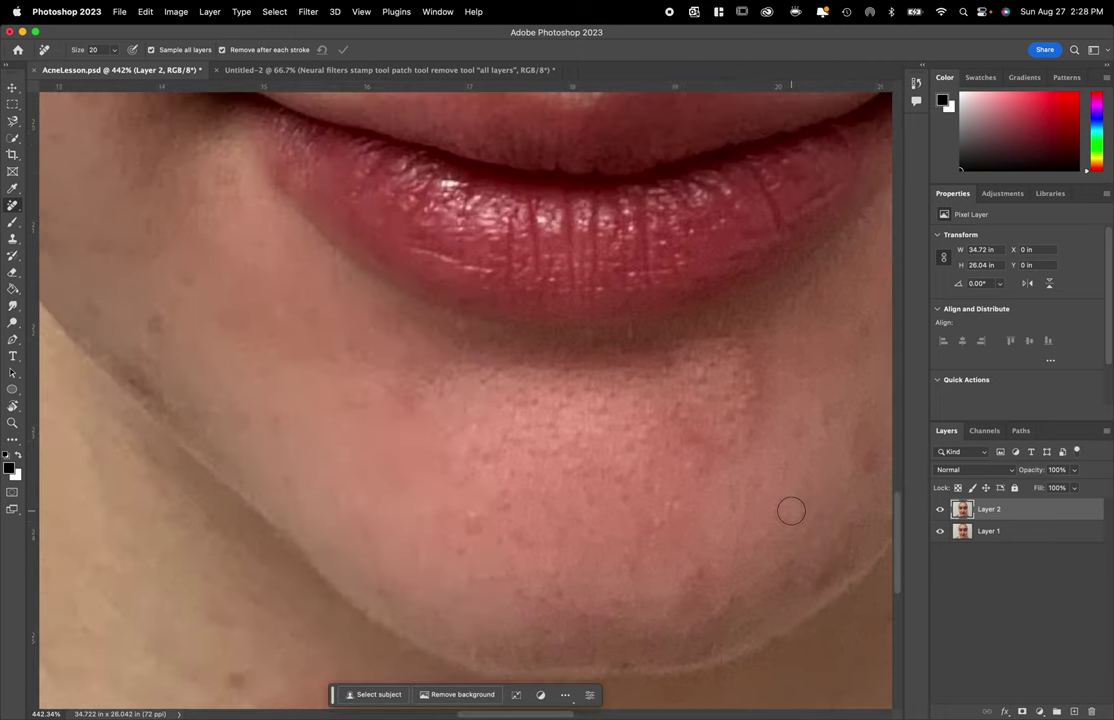
scroll(791, 511, "down", 10)
left_click_drag(347, 296, 337, 296)
scroll(337, 296, "up", 10)
scroll(337, 296, "left", 3)
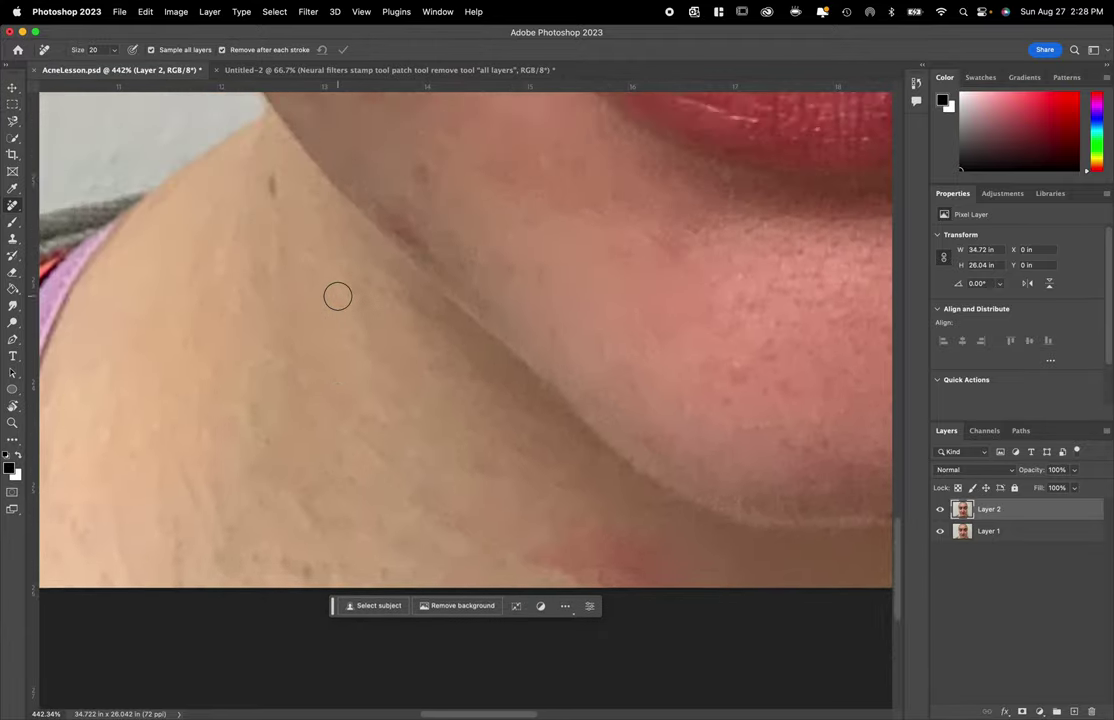
scroll(337, 296, "up", 4)
scroll(337, 296, "right", 1)
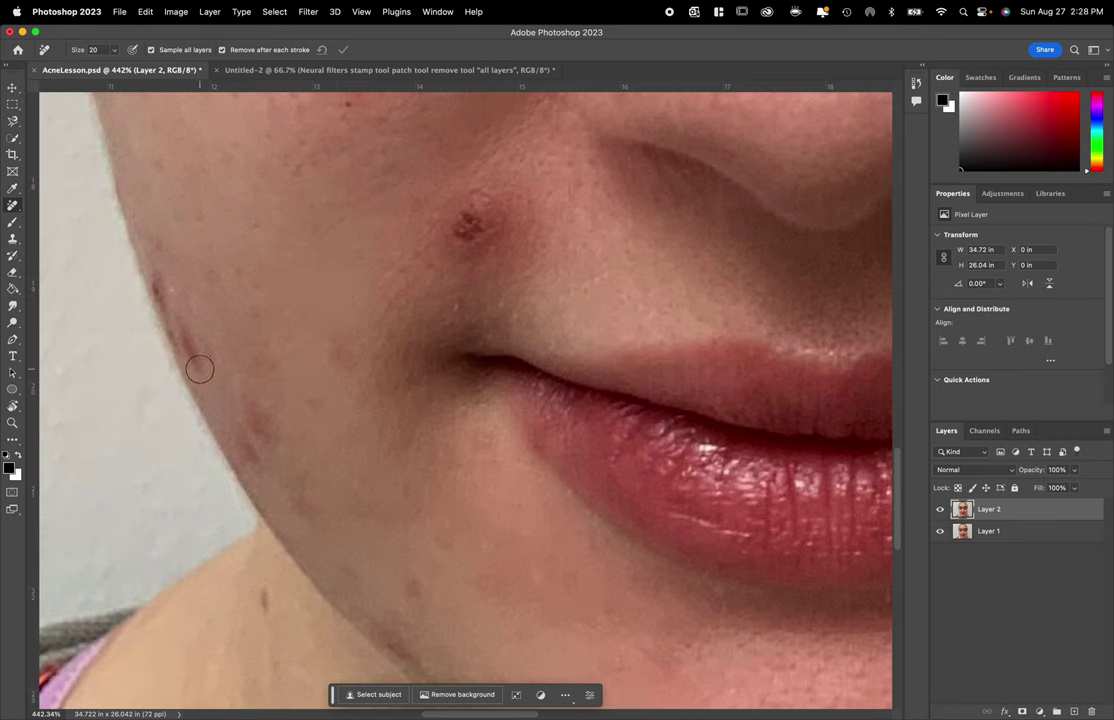
left_click_drag(199, 370, 150, 273)
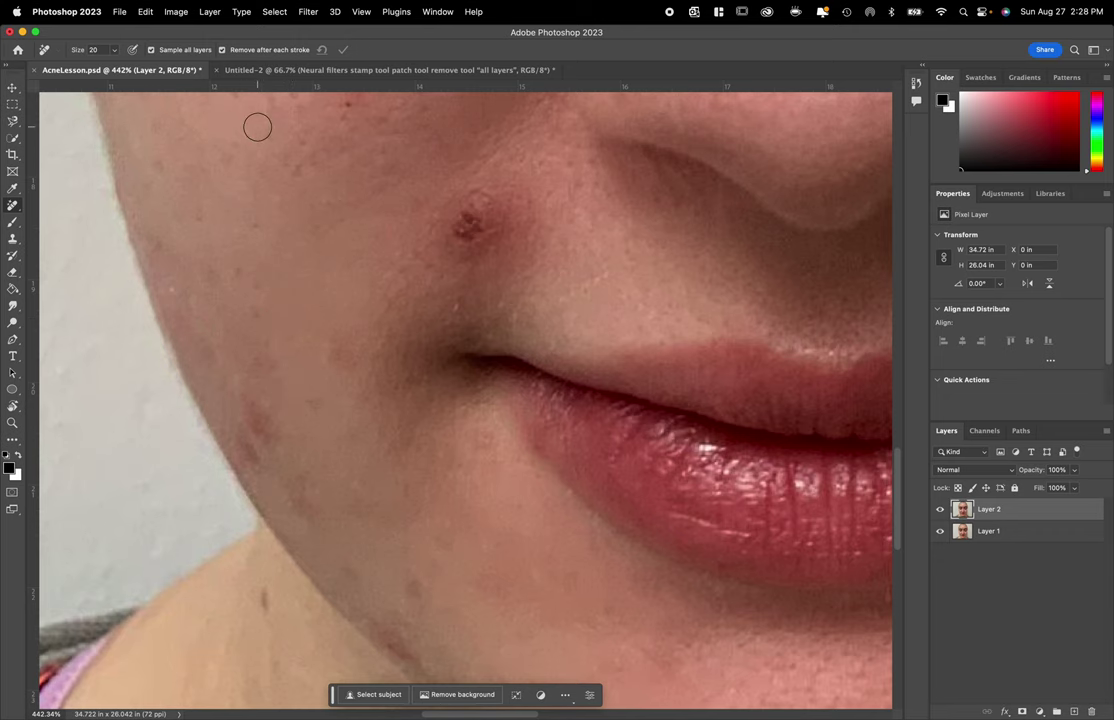
key("super+0")
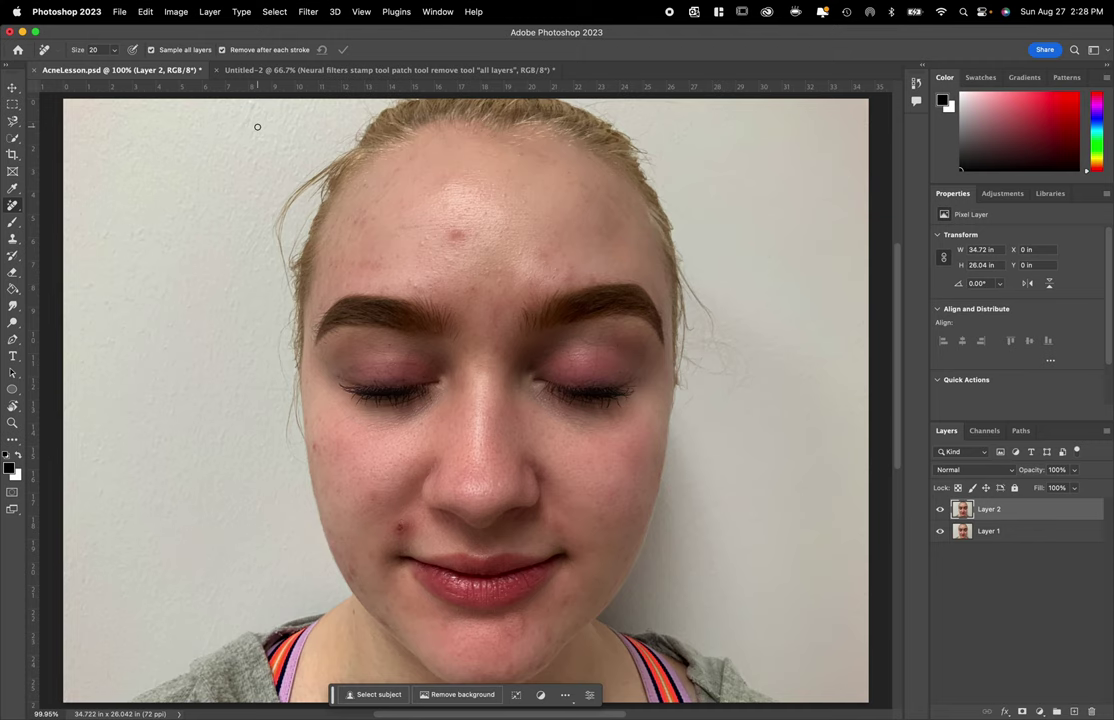
- Pick the Spot Healing Brush, return to AcneLesson.psd, and enlarge the brush from 70 to 80
left_click(294, 70)
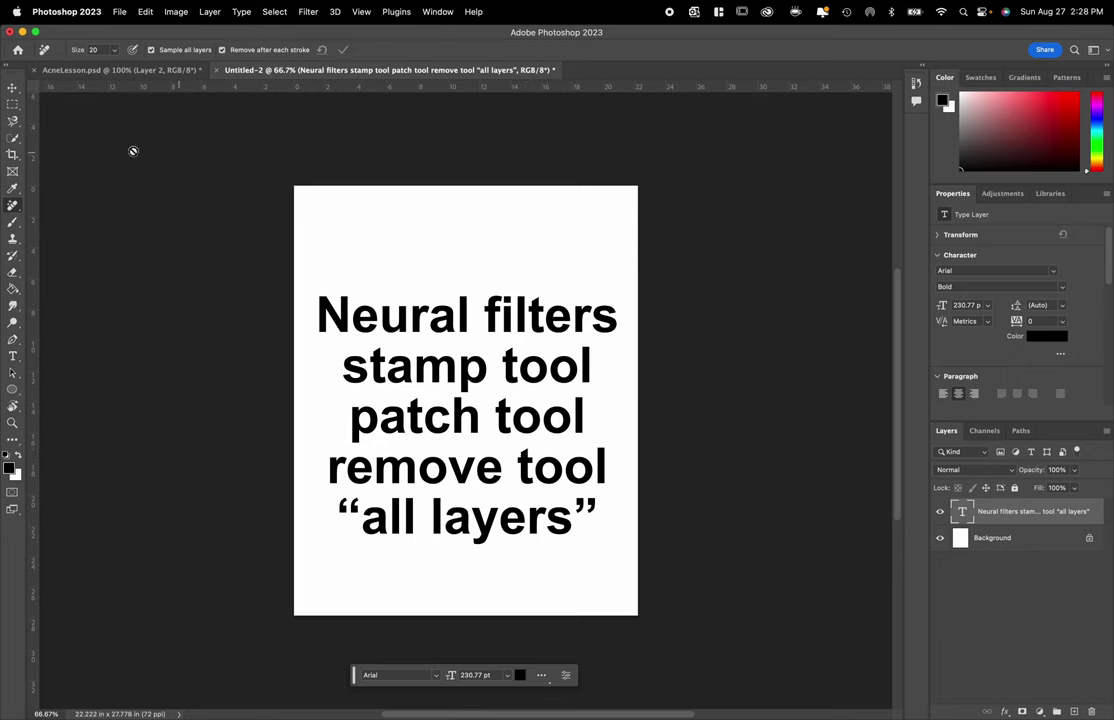
left_click(13, 207)
left_click(62, 204)
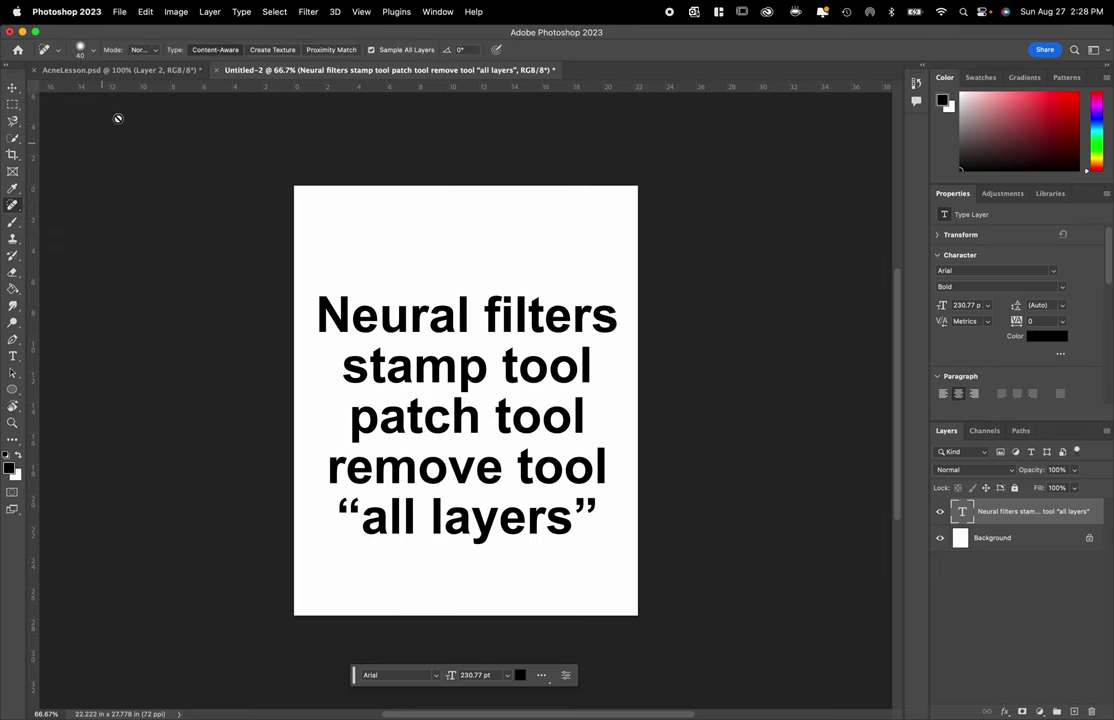
left_click(119, 70)
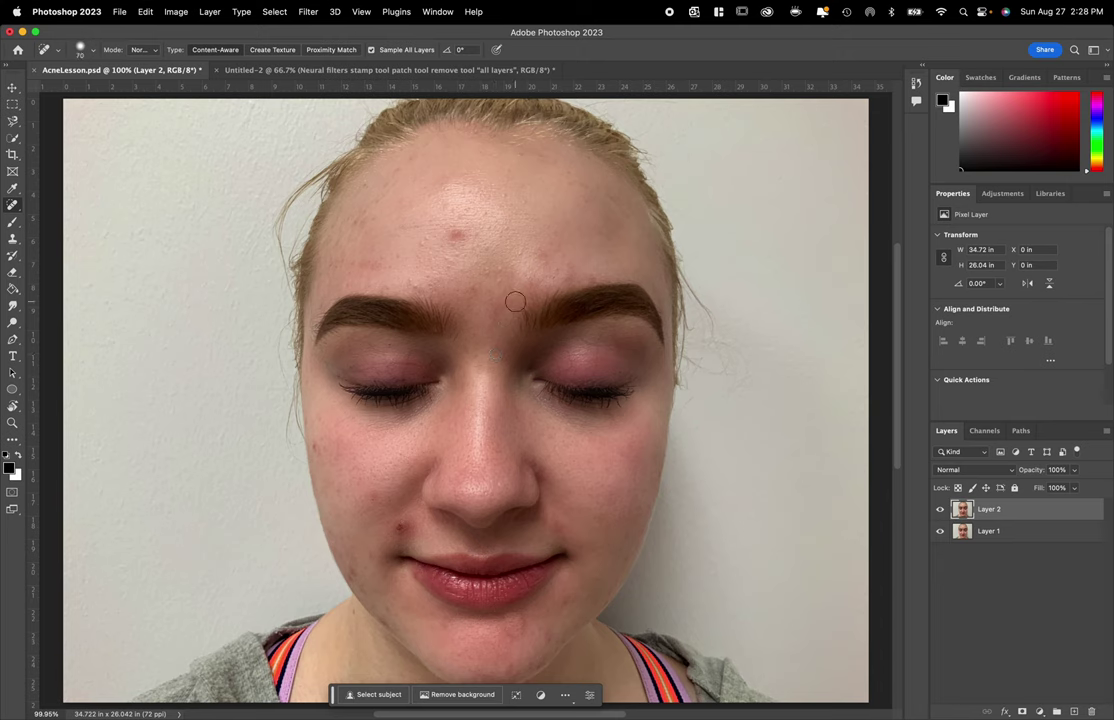
key("bracketright")
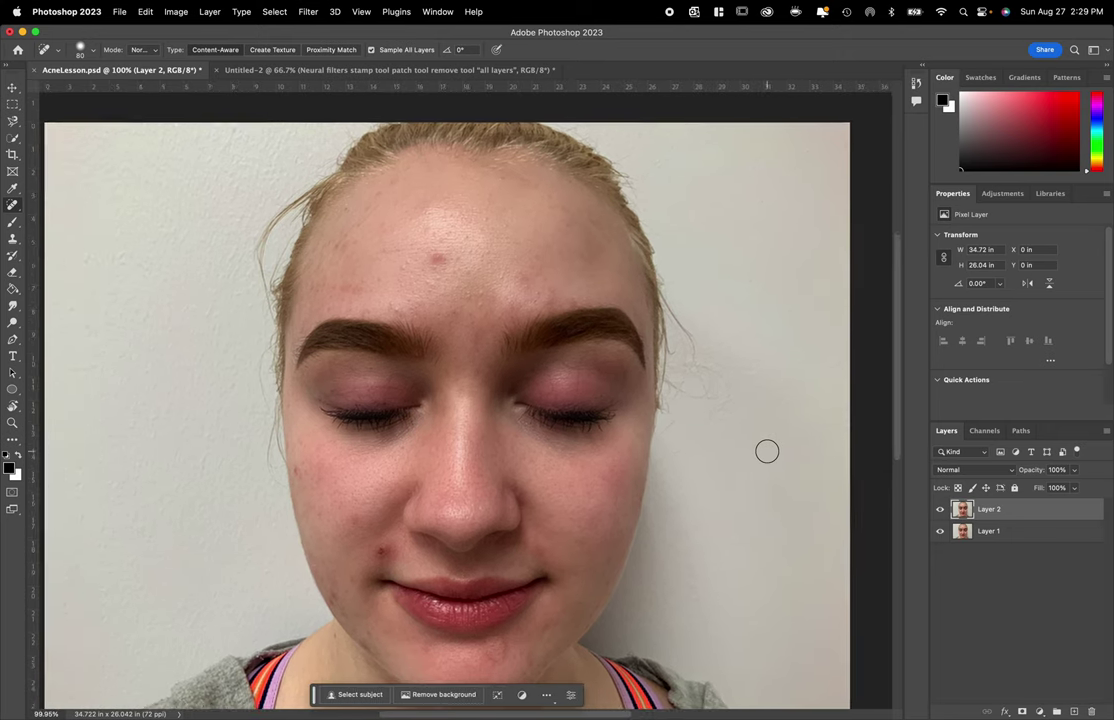
scroll(767, 451, "down", 2)
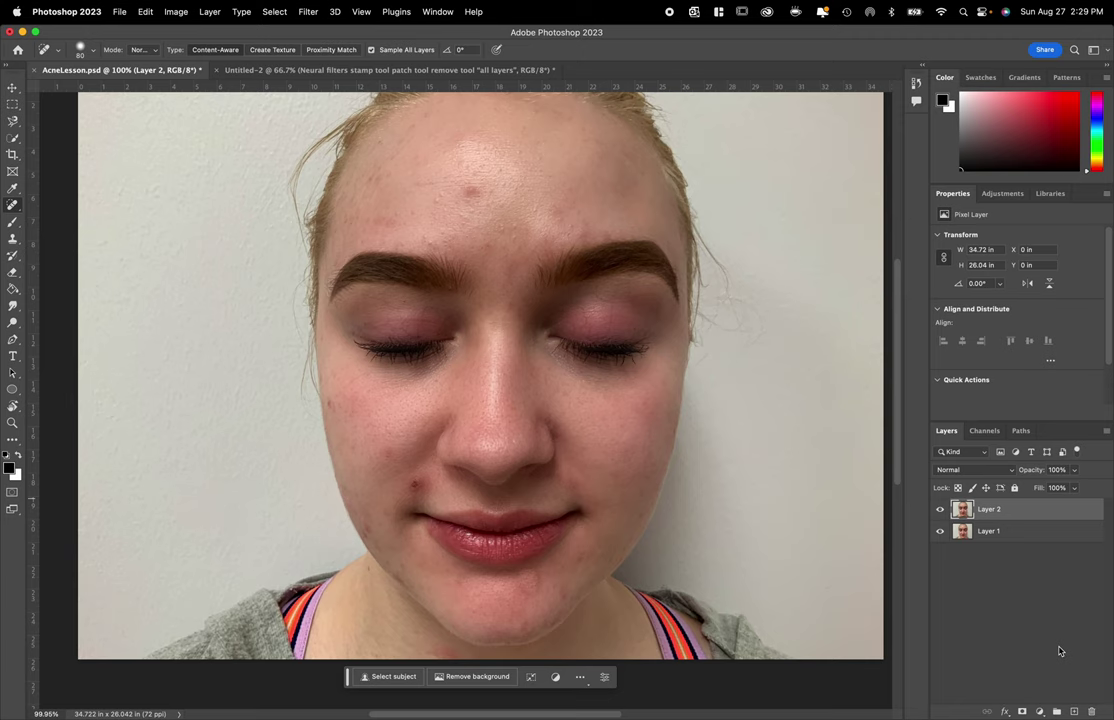
- Add a new empty layer above Layer 2 named 'Skin'
left_click(1075, 712)
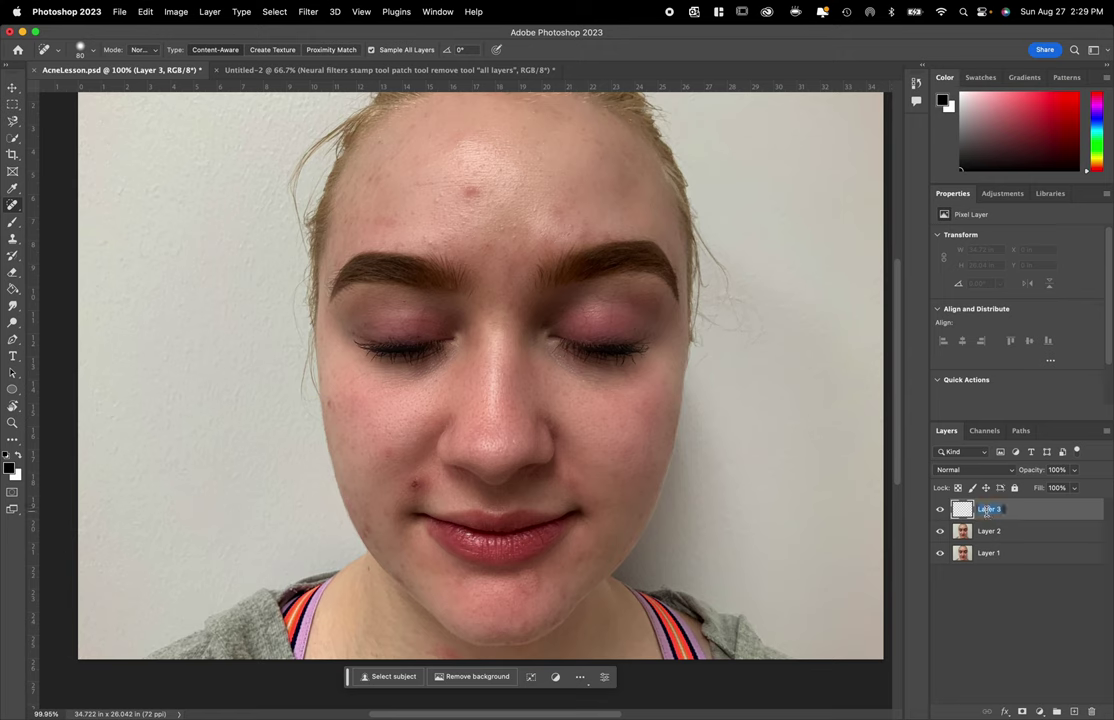
type("Sk")
type("in")
key("Return")
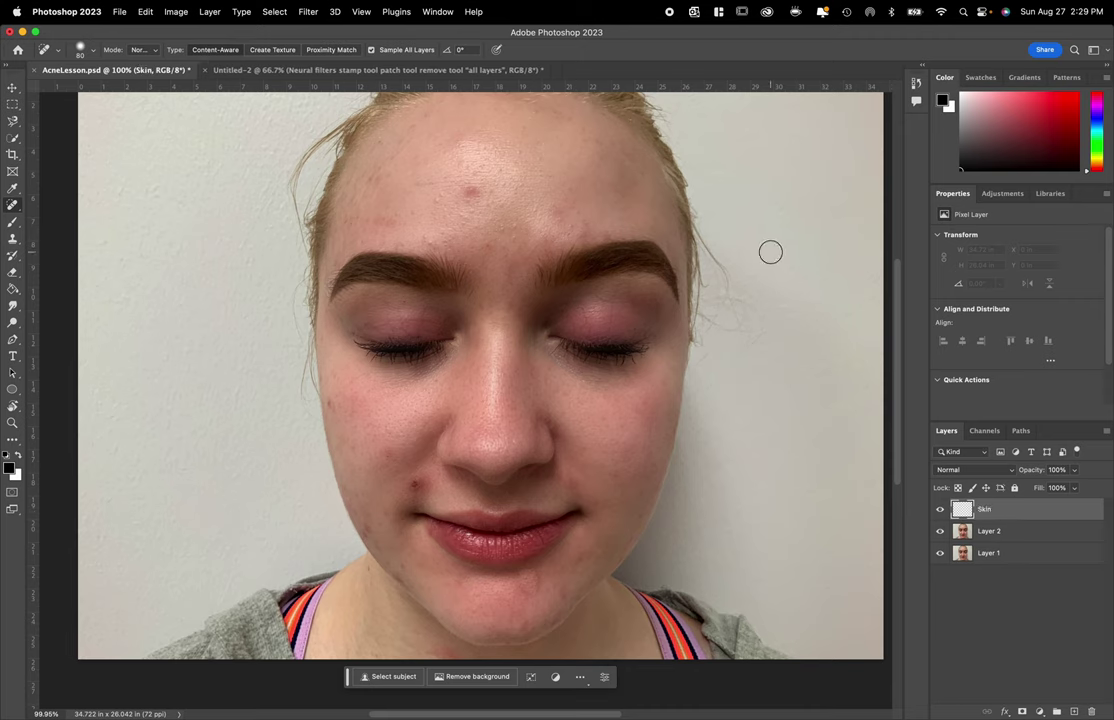
- Heal the red blemish in the middle of the forehead with the Spot Healing Brush
right_click(11, 207)
left_click(80, 204)
mouse_move(480, 182)
left_mouse_down()
mouse_move(475, 198)
mouse_move(492, 172)
mouse_move(515, 166)
mouse_move(472, 198)
mouse_move(503, 203)
mouse_move(500, 187)
left_mouse_up()
left_click(472, 189)
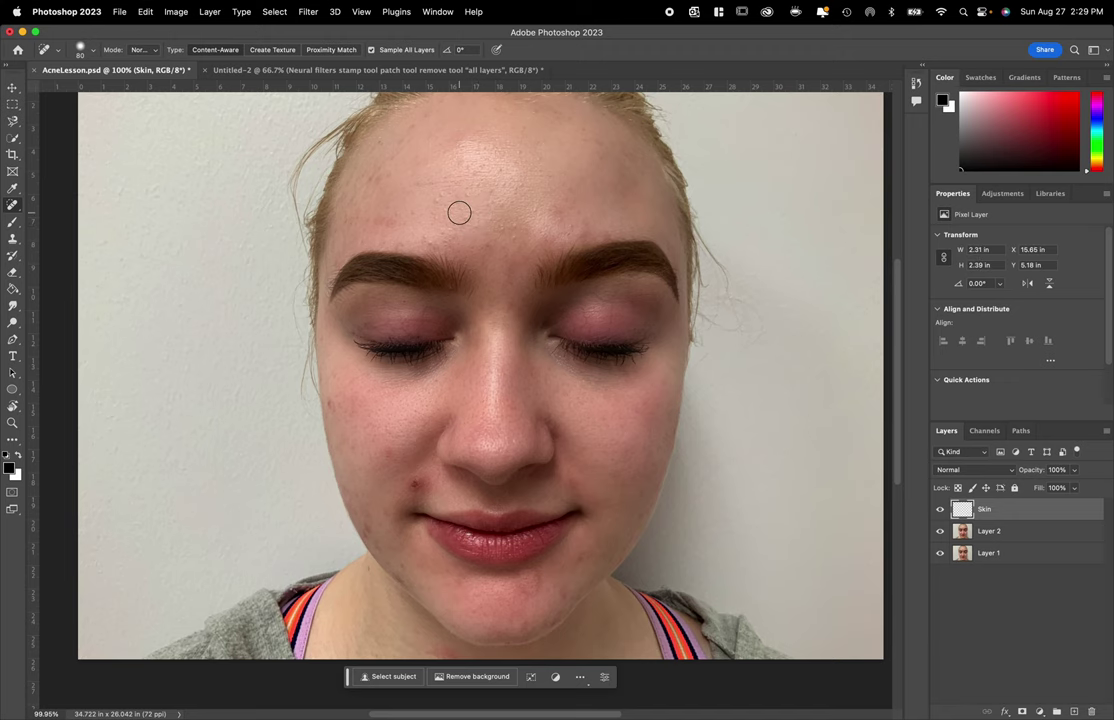
- Try healing the forehead blemish while zooming in, undoing the unwanted healing strokes
left_click(471, 209)
key("super+equal")
key("super+equal")
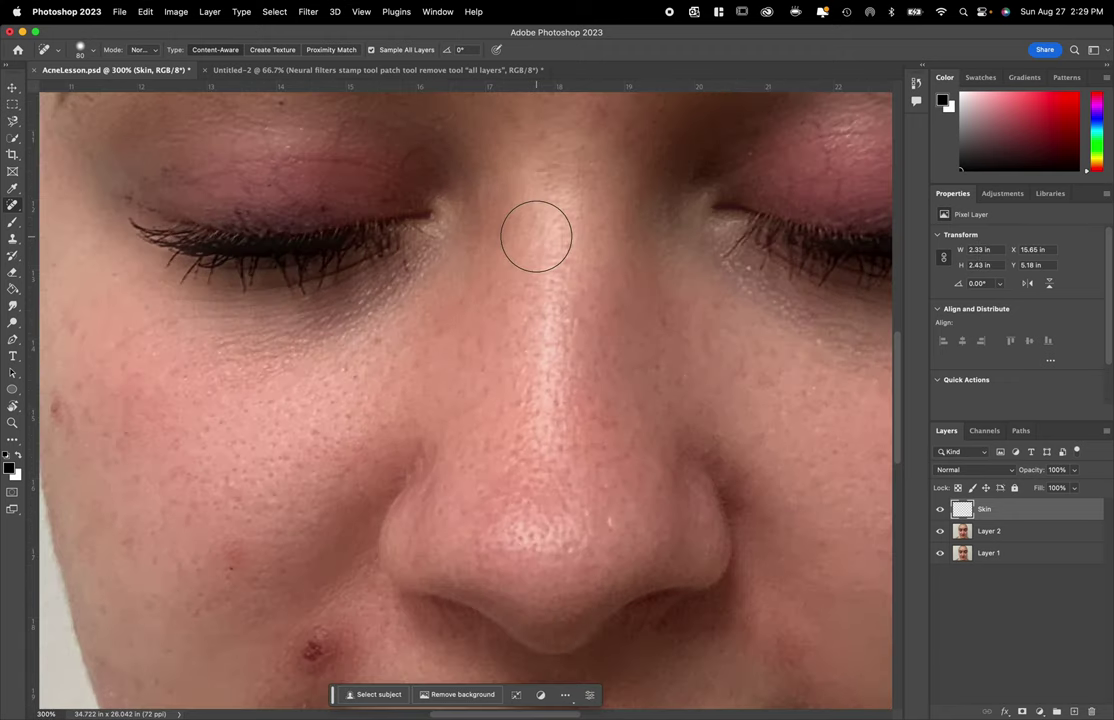
scroll(536, 236, "up", 10)
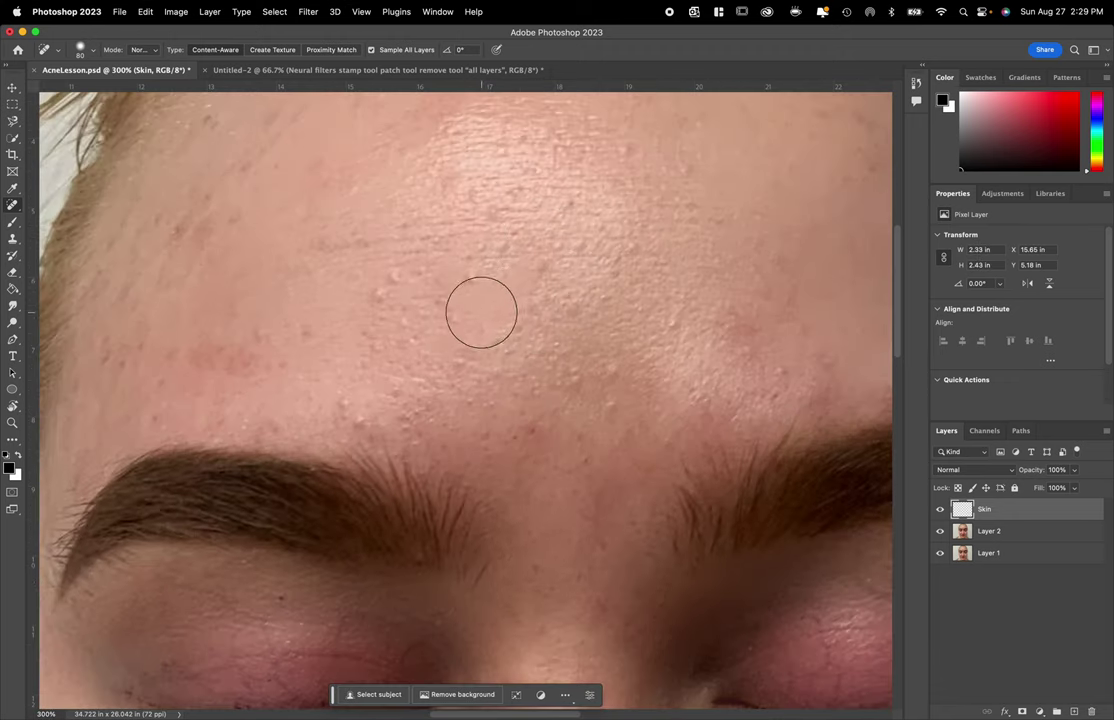
key("super+z")
key("super+z")
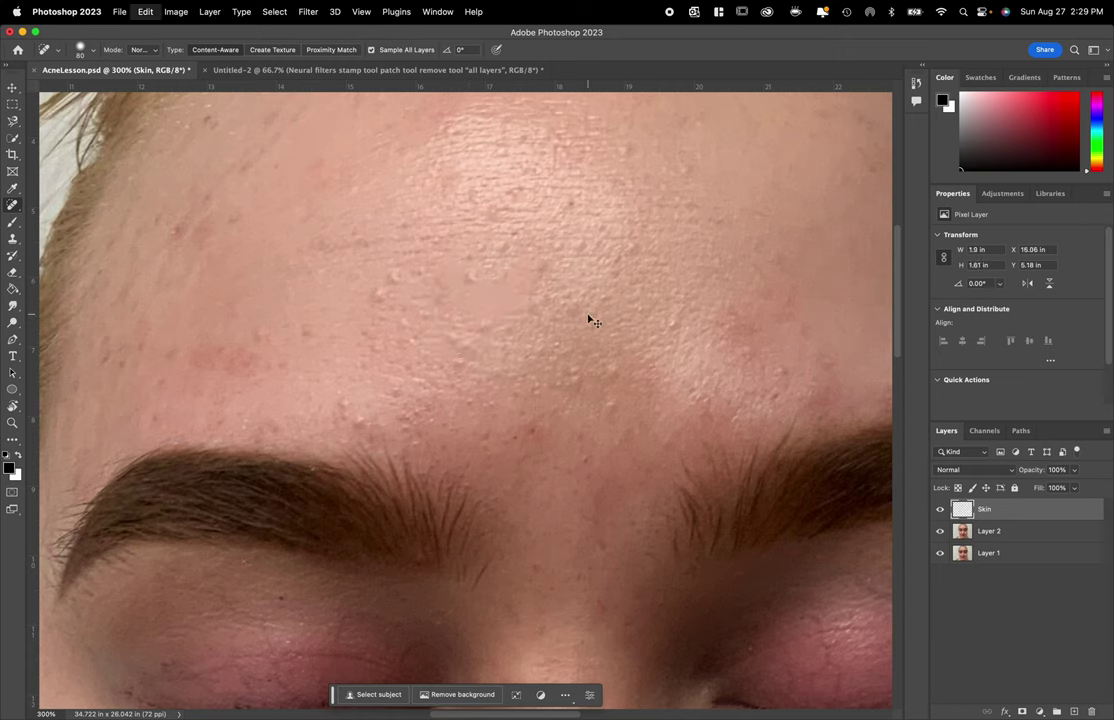
key("super+z")
left_click(482, 267)
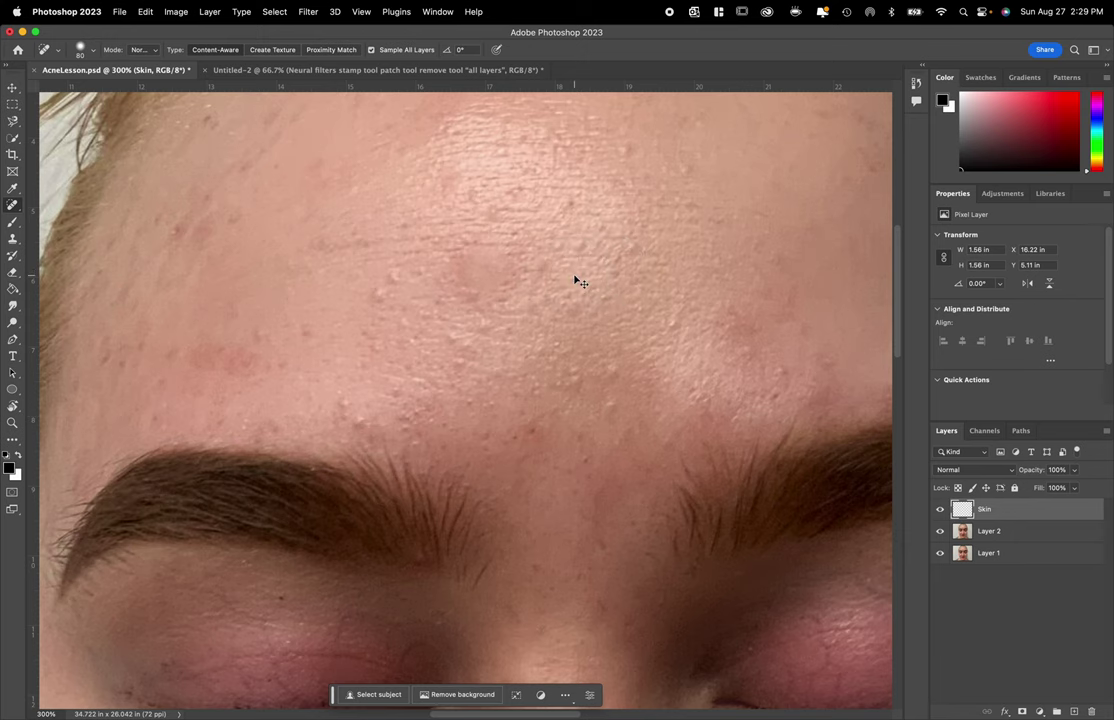
key("super+equal")
scroll(574, 275, "up", 3)
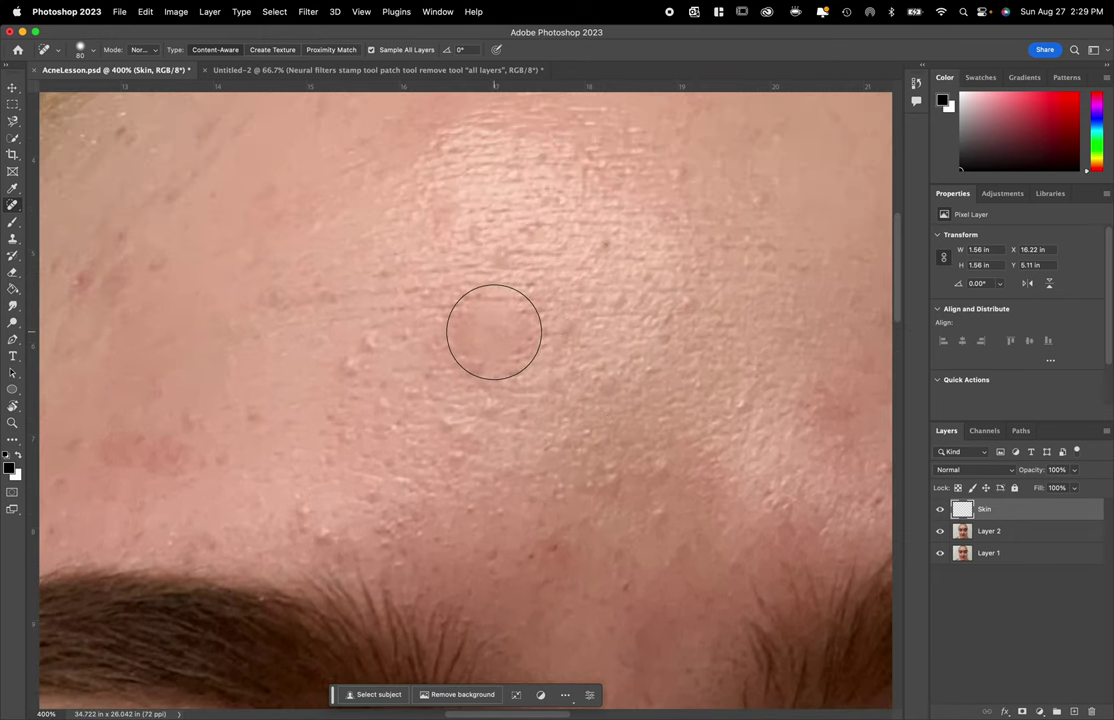
key("super+z")
- Shrink the brush and heal small spots above the eyebrows, near the hairline and on the forehead
key("bracketleft")
key("bracketleft")
key("bracketleft")
key("bracketleft")
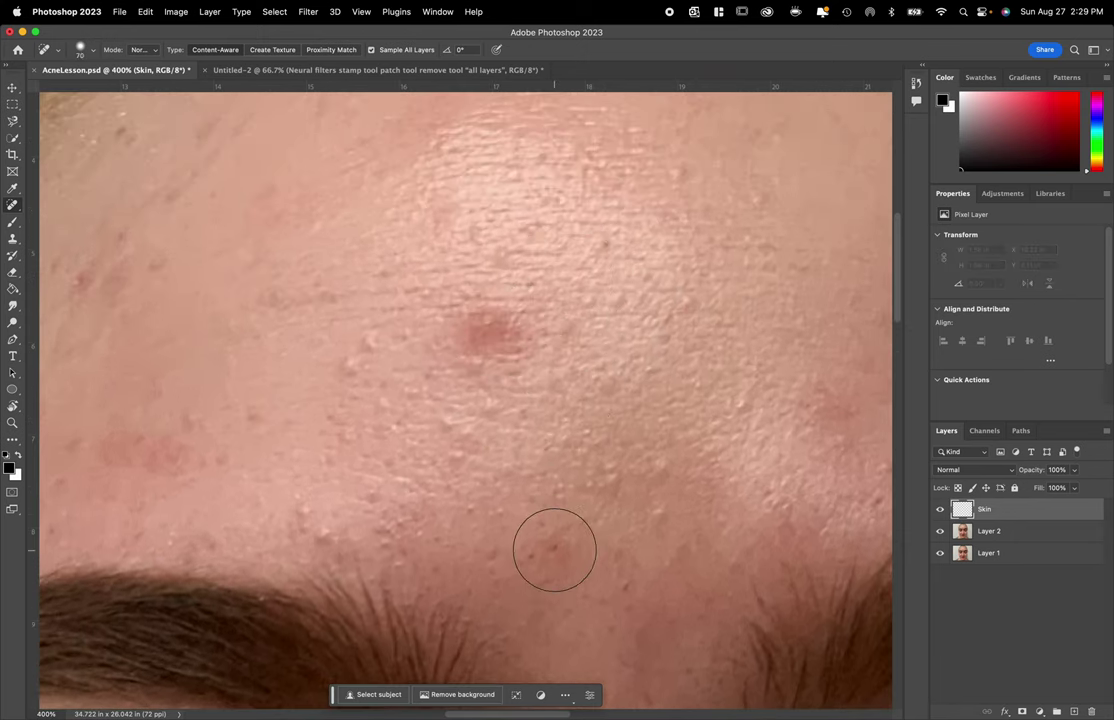
key("bracketleft")
key("bracketleft")
left_click(555, 547)
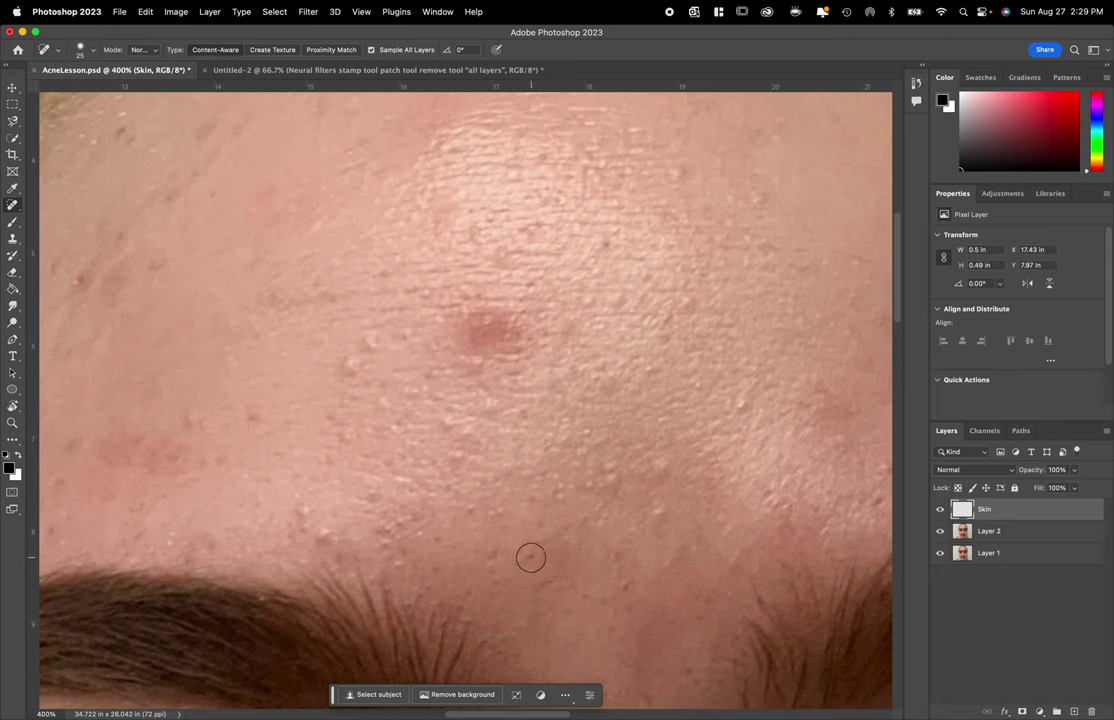
scroll(530, 557, "left", 5)
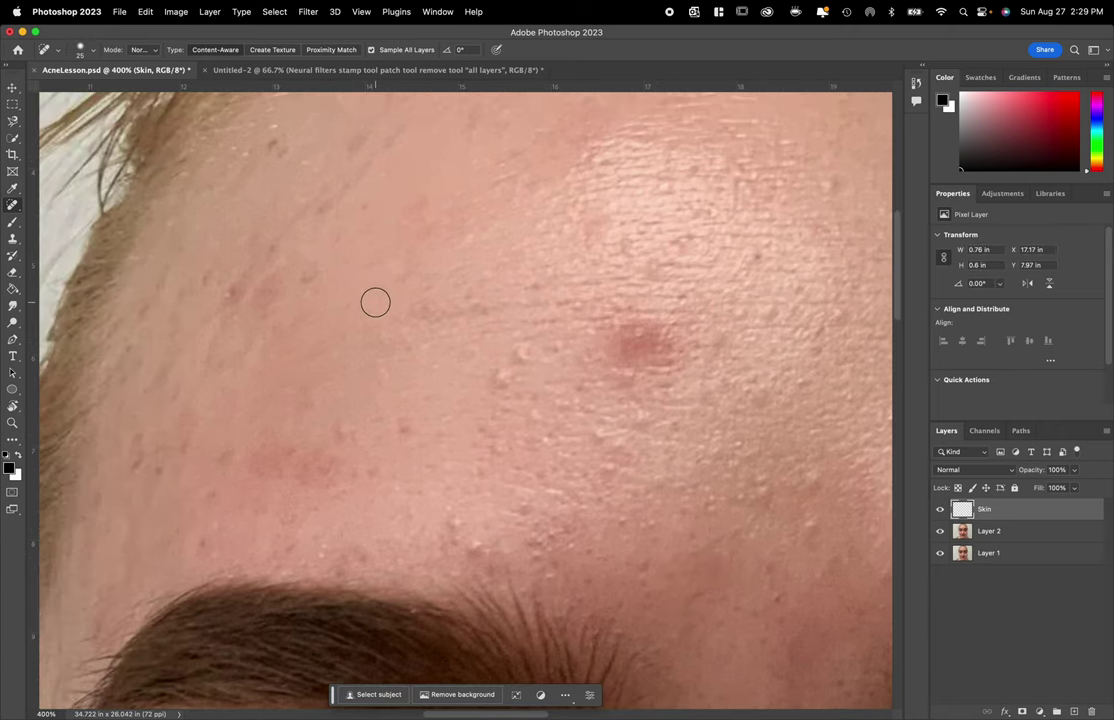
left_click(271, 141)
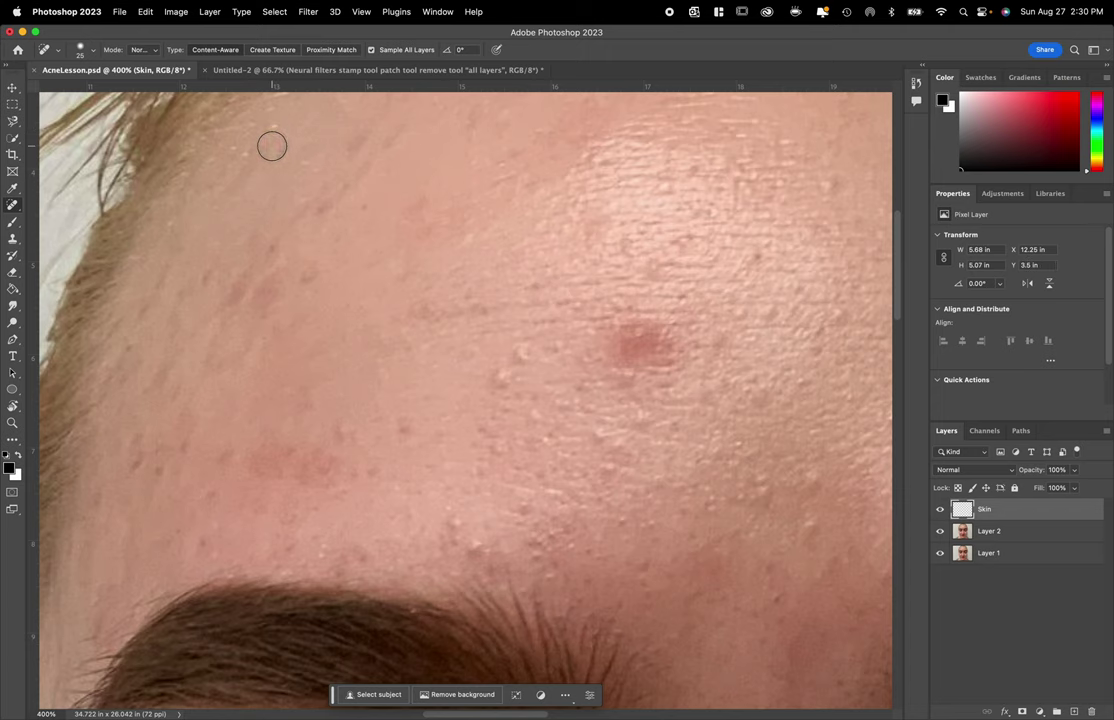
scroll(470, 326, "left", 8)
scroll(470, 326, "down", 6)
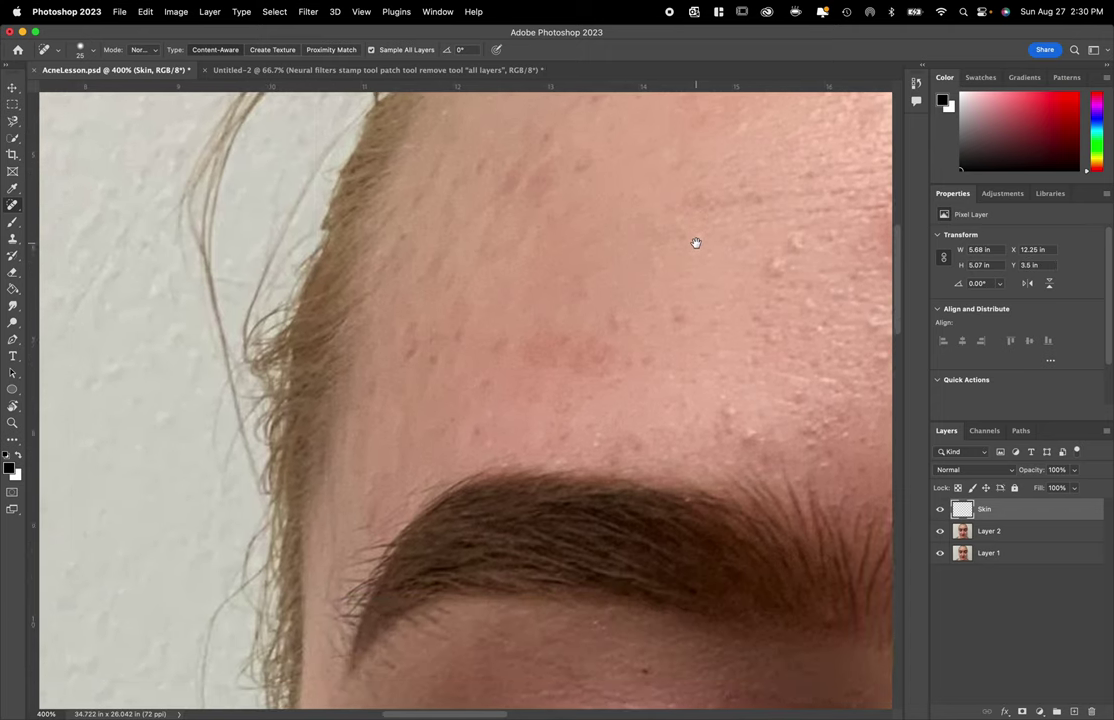
left_click(449, 282)
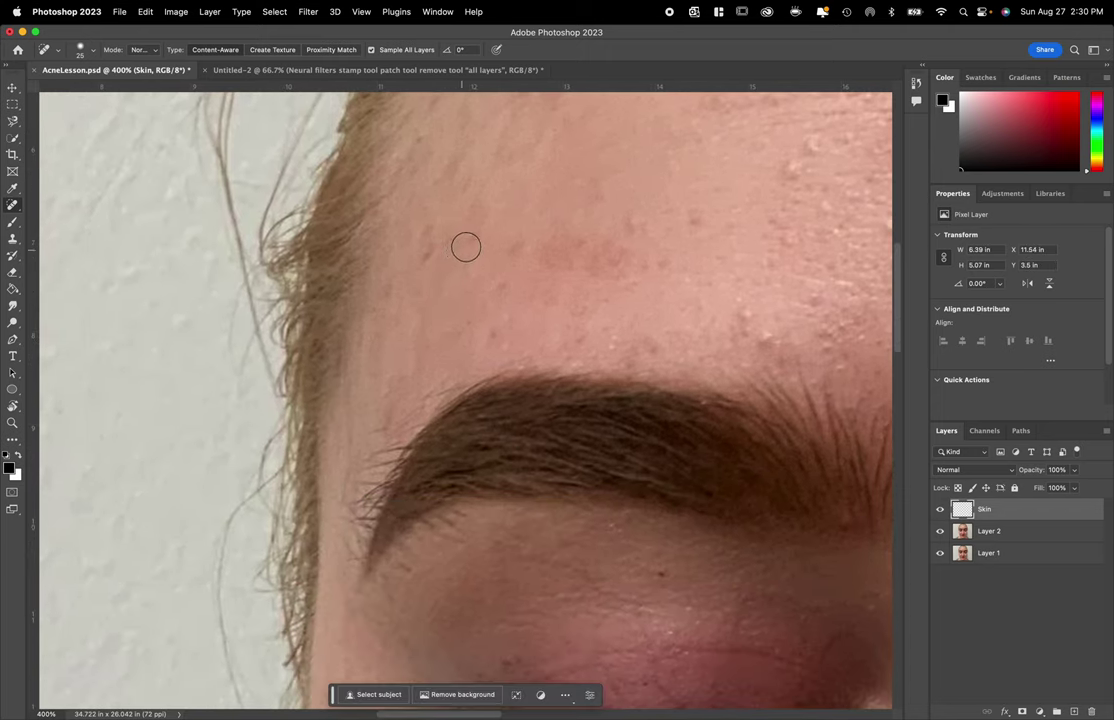
left_click(423, 245)
- Heal a spot on the forehead's right side and the dark mole on the cheek
key("bracketleft")
key("bracketleft")
key("bracketright")
left_click(813, 147)
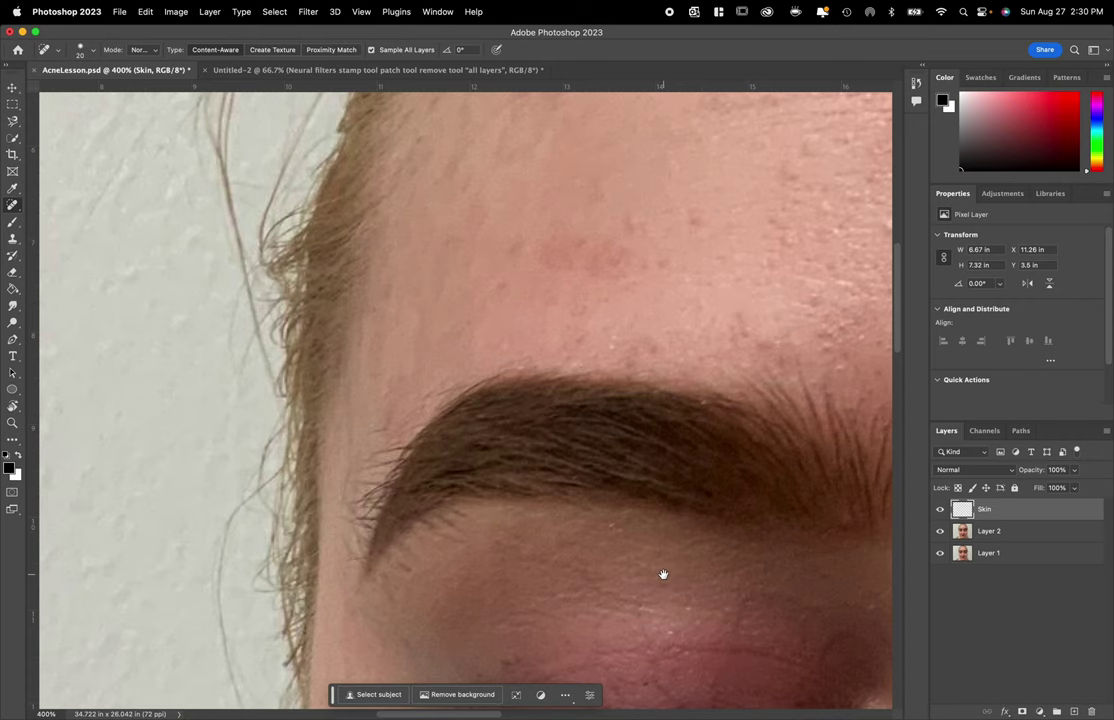
left_click_drag(664, 552, 651, 298)
mouse_move(642, 388)
left_mouse_down()
mouse_move(642, 284)
mouse_move(679, 584)
mouse_move(699, 639)
left_mouse_up()
left_click_drag(378, 272, 364, 200)
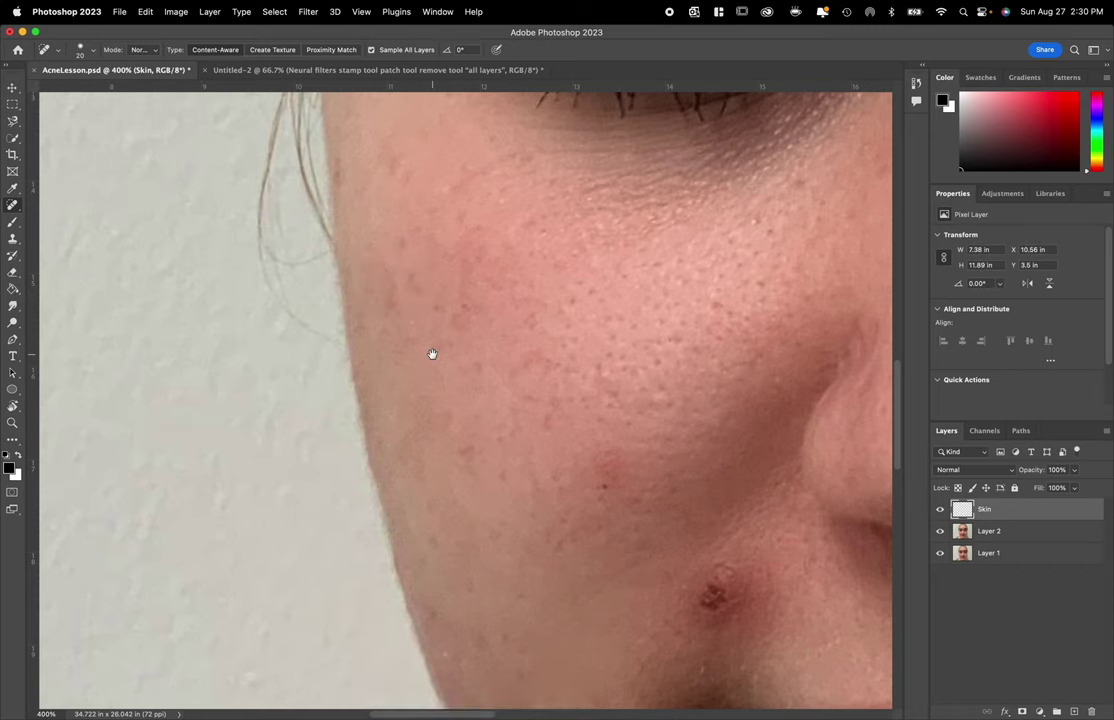
- Enlarge the brush and heal the mole beside the nose
scroll(430, 353, "down", 10)
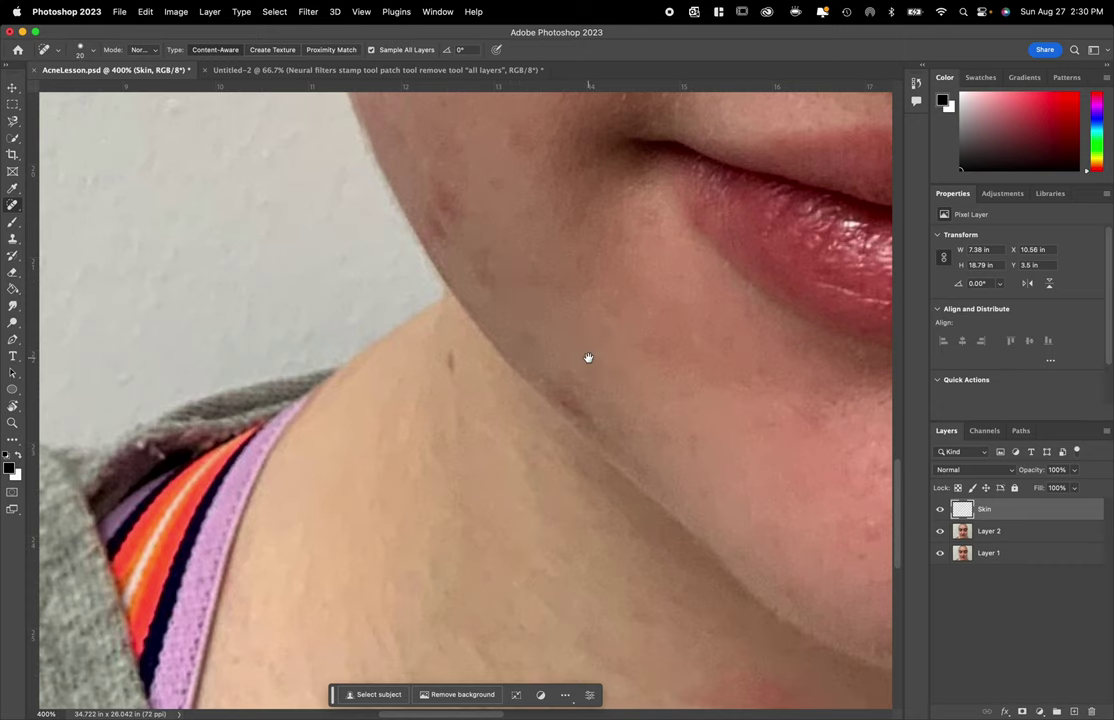
scroll(588, 357, "down", 5)
scroll(588, 357, "right", 5)
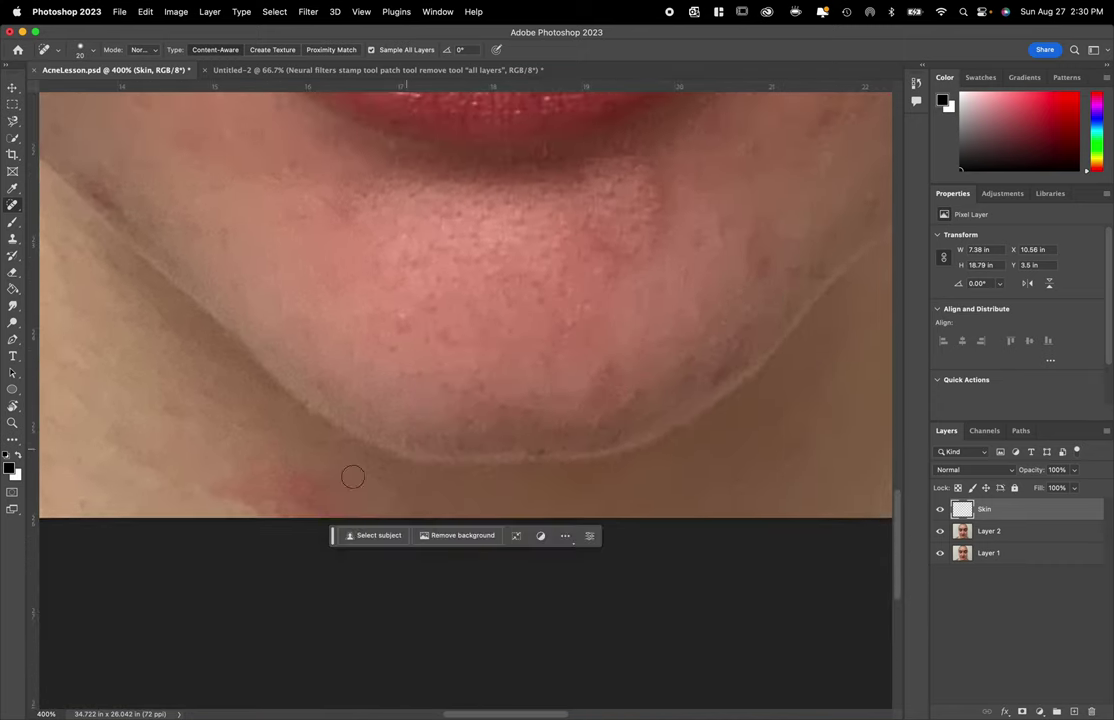
scroll(510, 442, "up", 10)
scroll(510, 442, "right", 5)
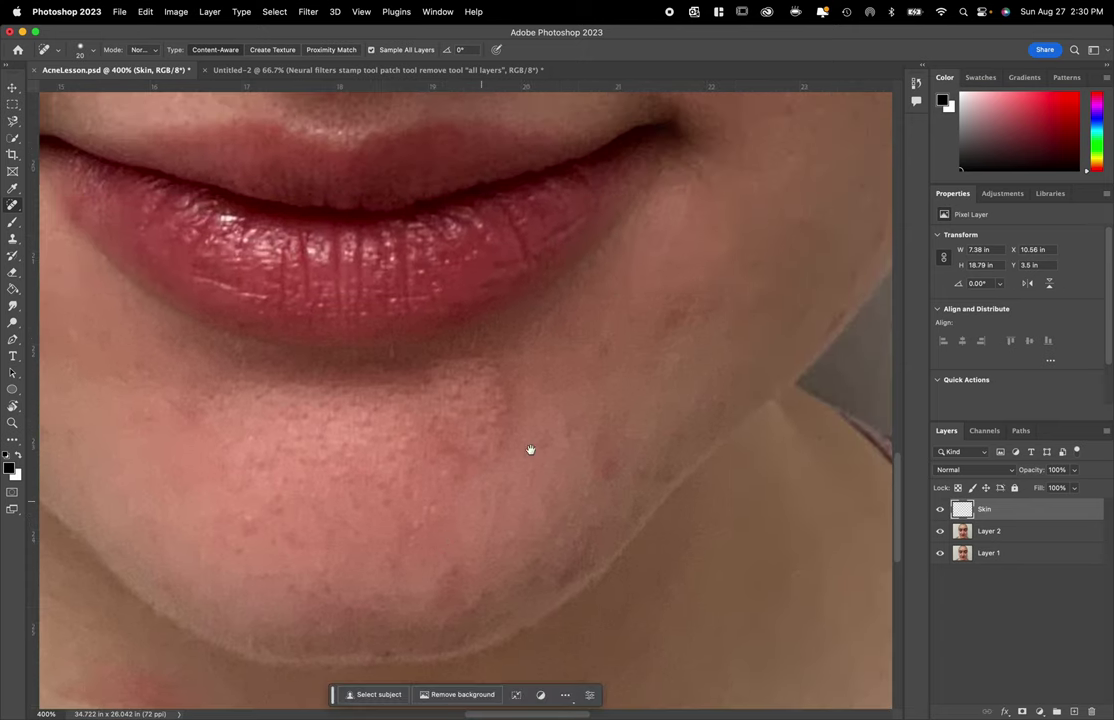
scroll(636, 482, "up", 5)
scroll(636, 482, "left", 6)
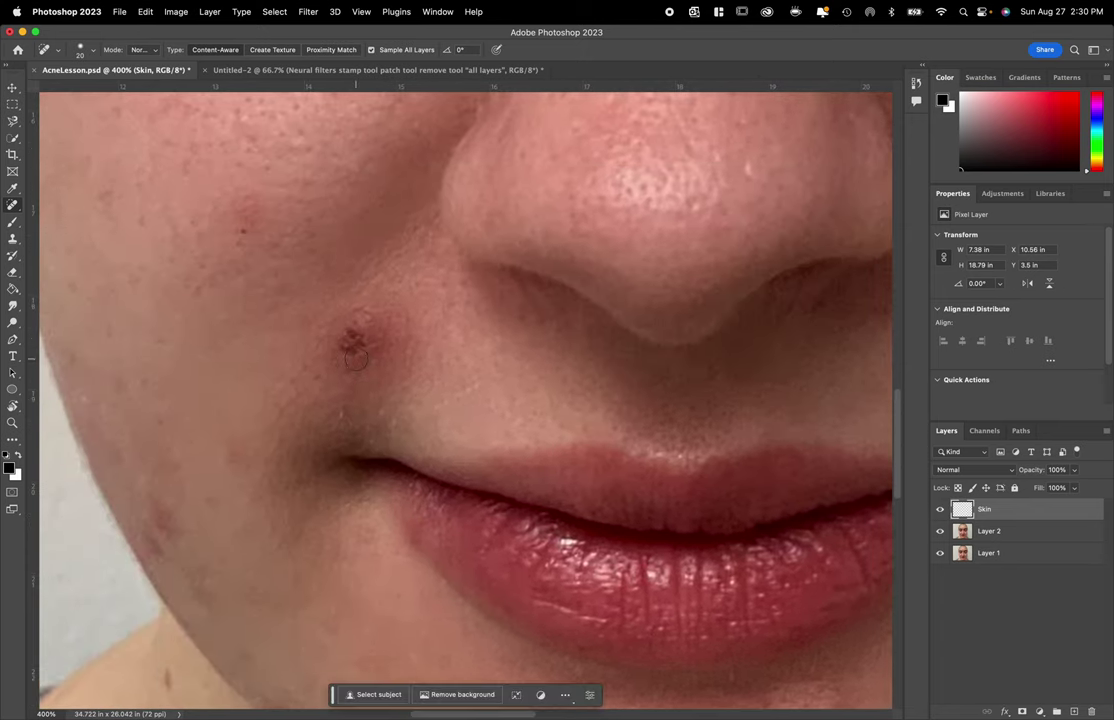
key("bracketright")
key("bracketright")
mouse_move(348, 346)
left_mouse_down()
mouse_move(367, 321)
mouse_move(396, 345)
mouse_move(350, 362)
left_mouse_up()
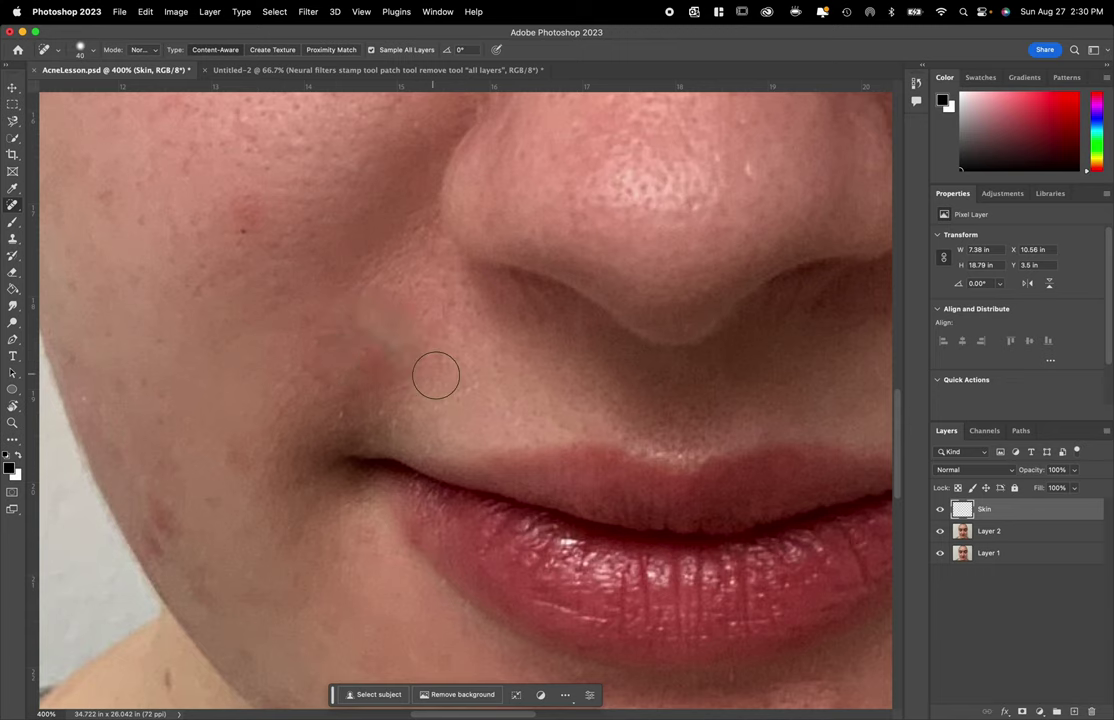
- Zoom onto the nose and mouth and undo the healing beside the nose
key("super+0")
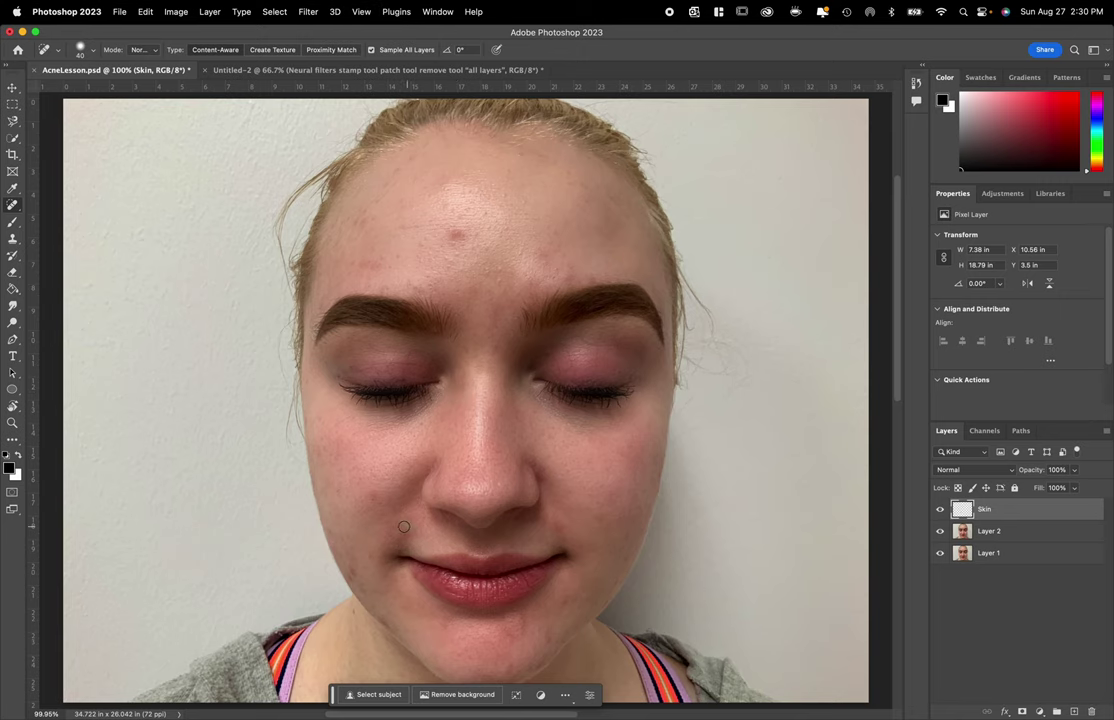
key("z")
left_click_drag(403, 526, 588, 454)
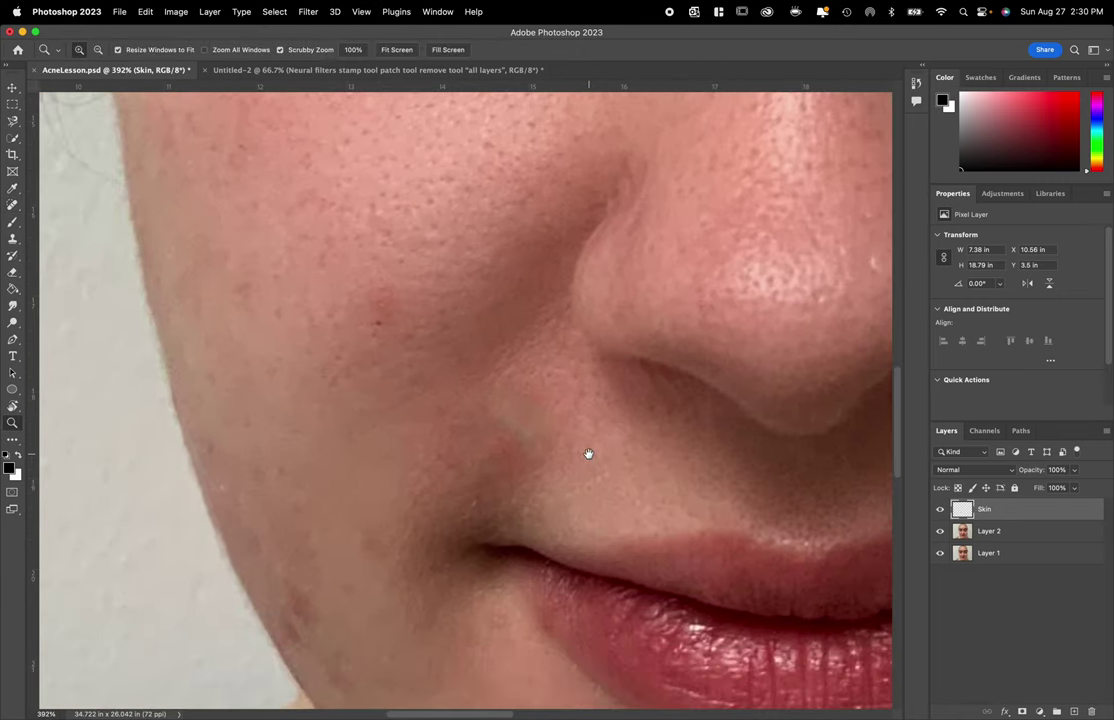
key("super+z")
- Return to the Spot Healing Brush, make it smaller, and heal a blemish above the eyebrow
scroll(588, 454, "up", 10)
scroll(588, 454, "right", 10)
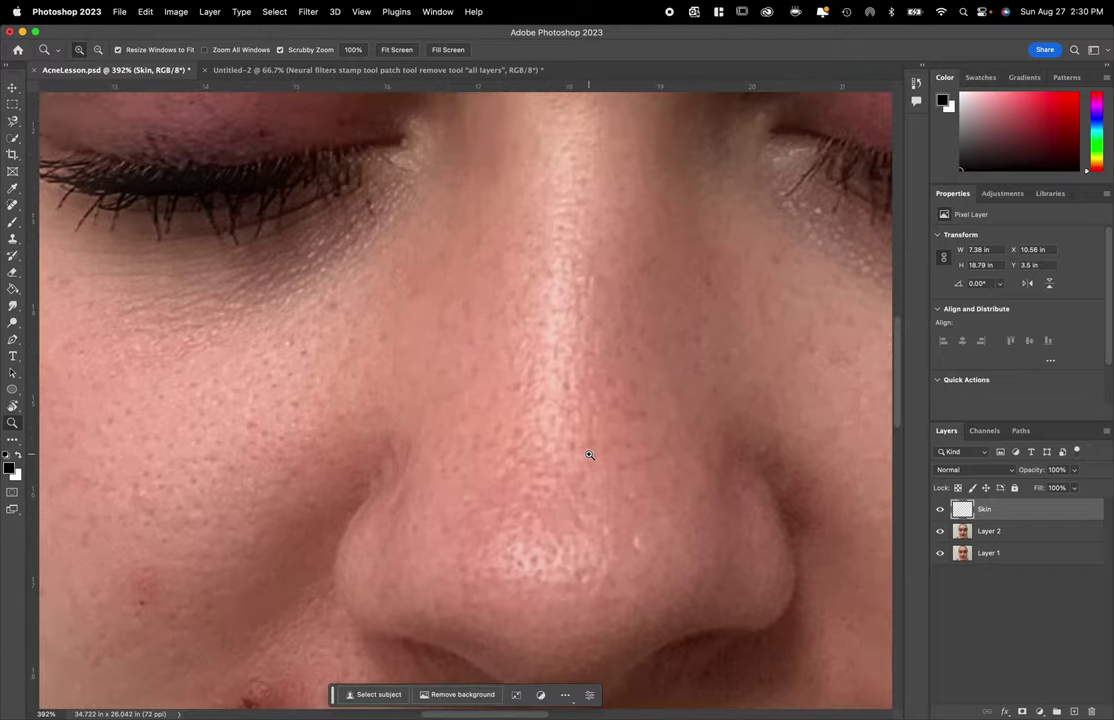
key("j")
scroll(588, 454, "right", 8)
scroll(588, 454, "up", 5)
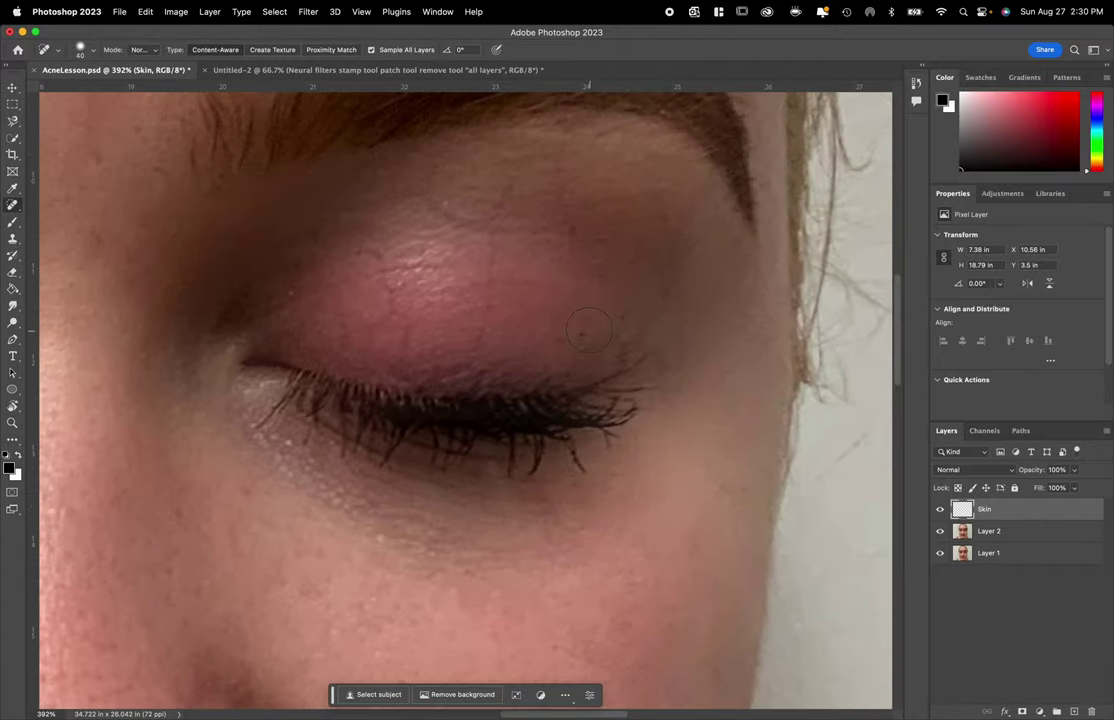
key("bracketleft")
key("bracketleft")
key("bracketleft")
key("bracketleft")
key("bracketleft")
scroll(582, 335, "up", 5)
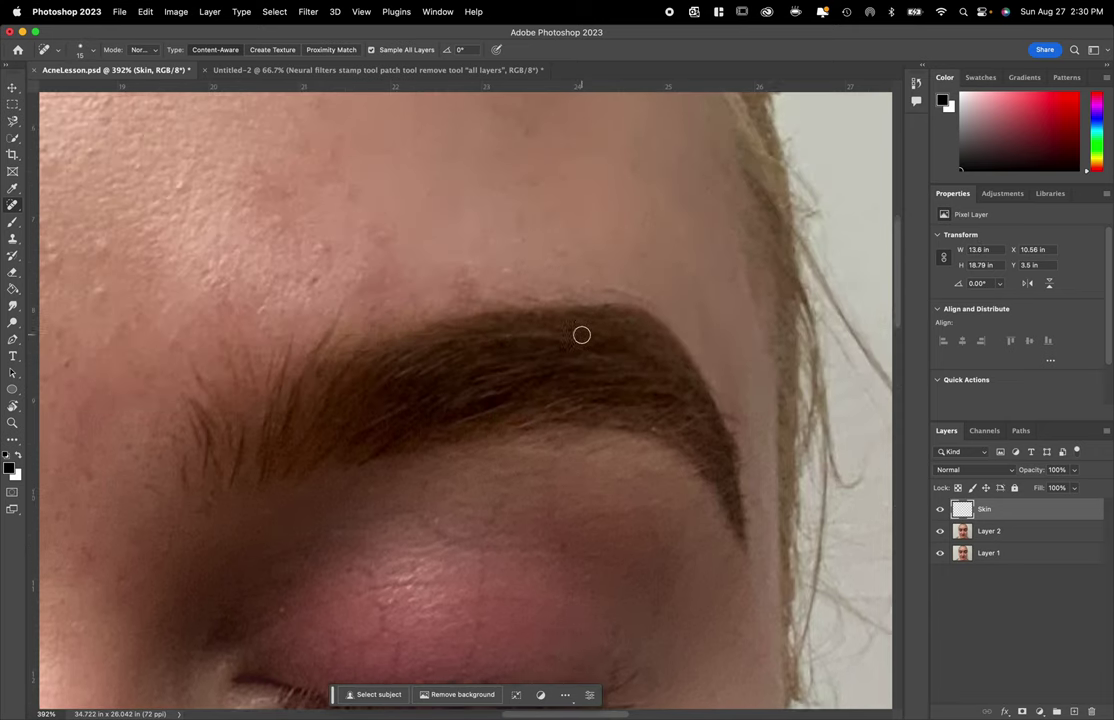
scroll(581, 335, "up", 4)
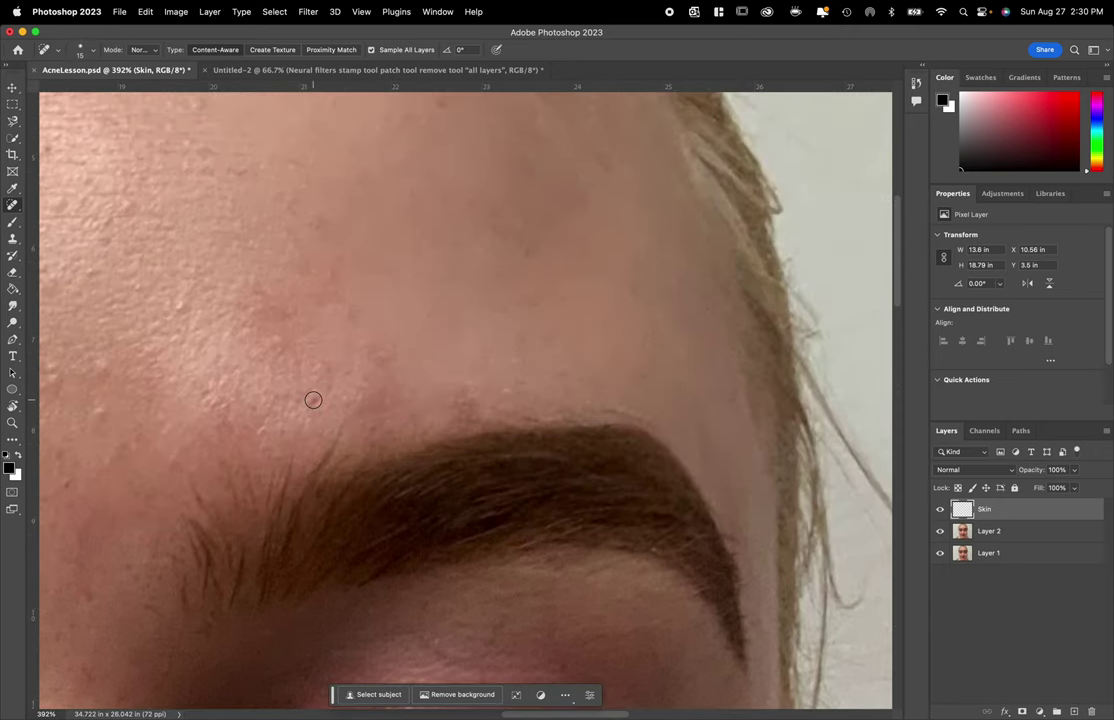
left_click(386, 354)
- Fit the face in view and heal two more forehead blemishes
key("super+0")
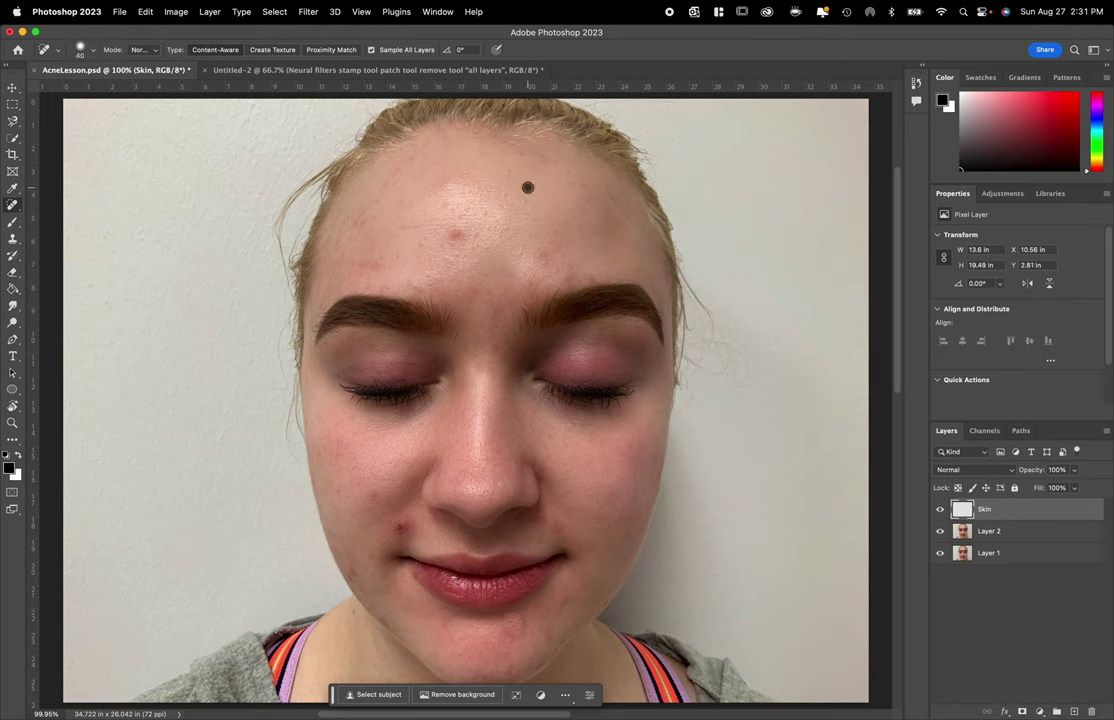
left_click(519, 153)
left_click(385, 184)
- With a smaller brush at size 20, heal seven more forehead blemishes up to the hairline
key("super+equal")
key("super+equal")
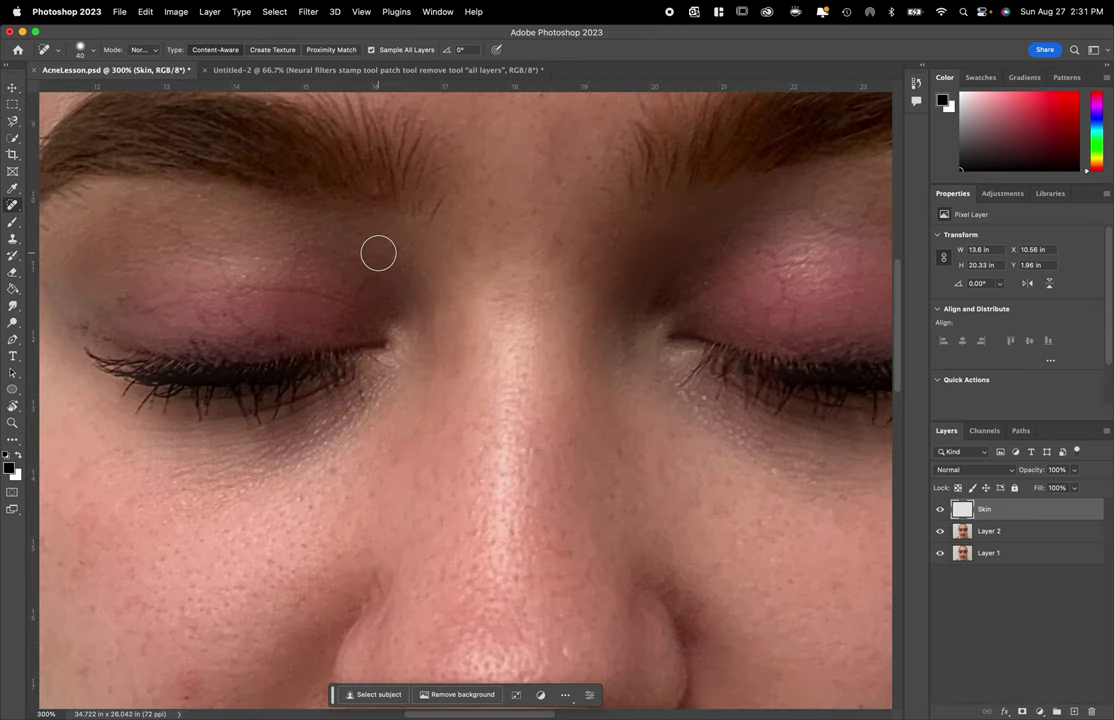
scroll(379, 252, "up", 5)
key("bracketleft")
key("bracketleft")
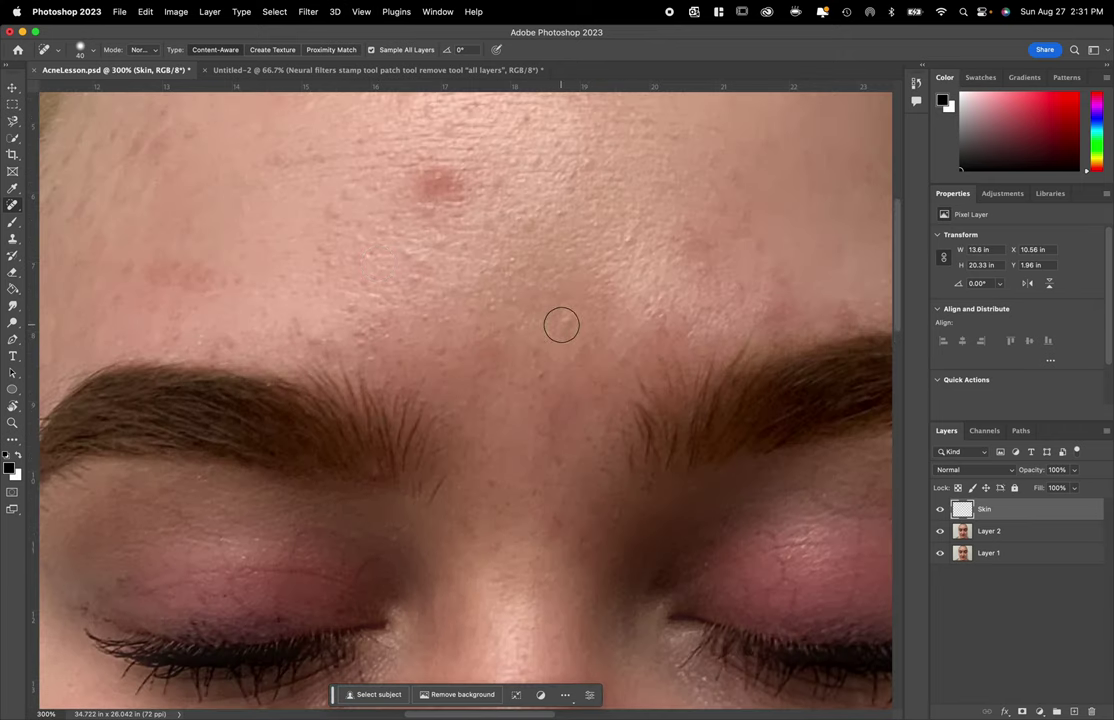
left_click(566, 321)
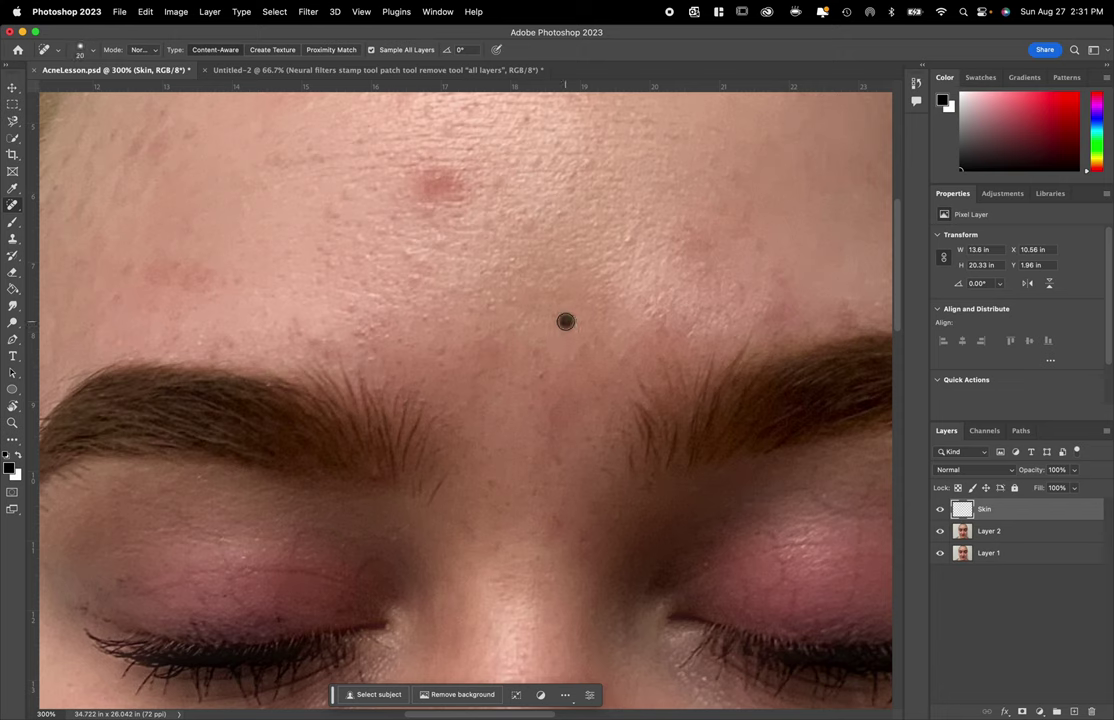
left_click(490, 299)
left_click(512, 301)
left_click(366, 355)
left_click(351, 303)
left_click(366, 254)
left_click(373, 187)
key("super+0")
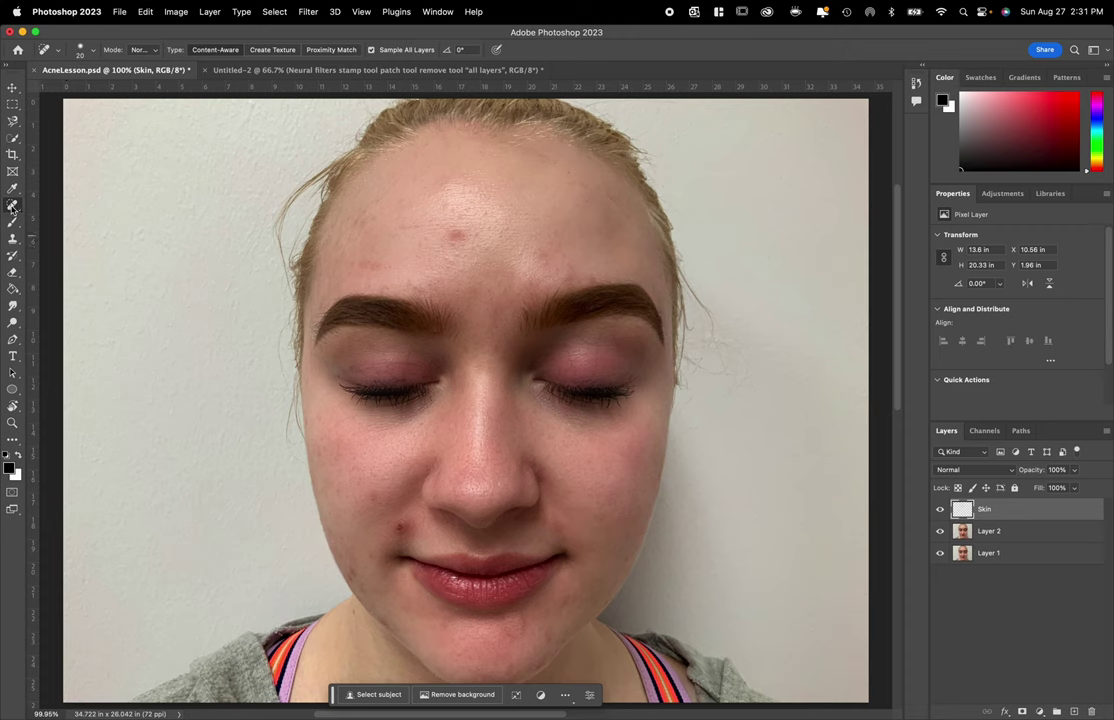
- Select the Clone Stamp Tool and shrink its brush to 100 px
left_click(12, 238)
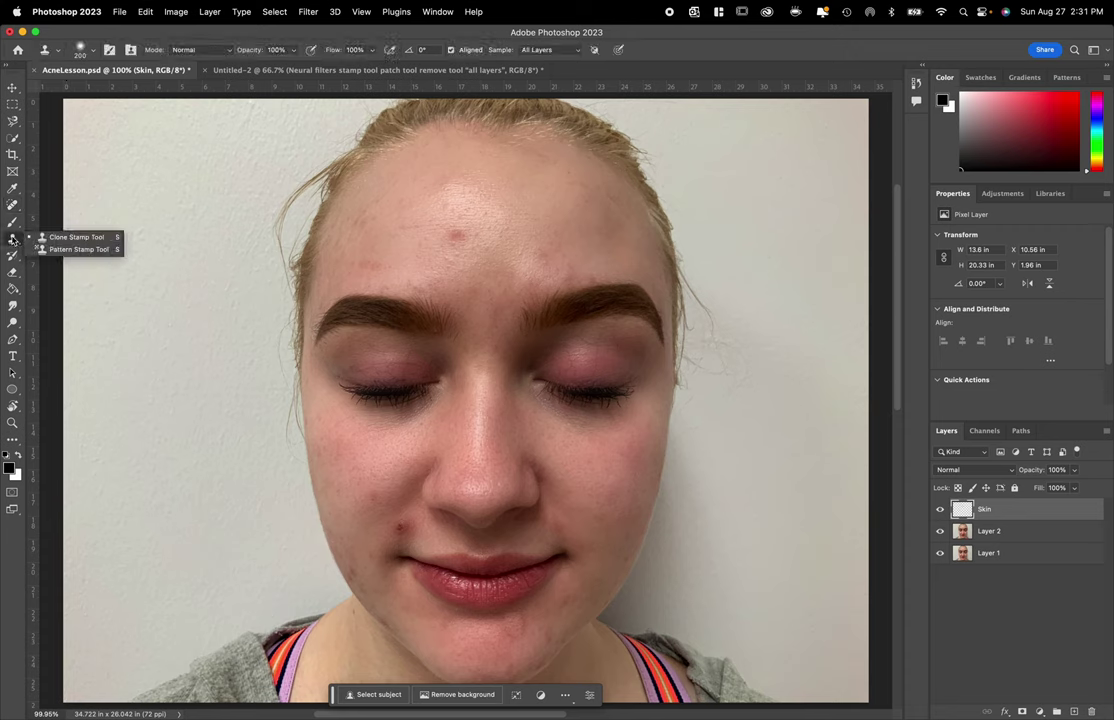
left_click(72, 238)
key("bracketleft")
key("bracketleft")
key("bracketleft")
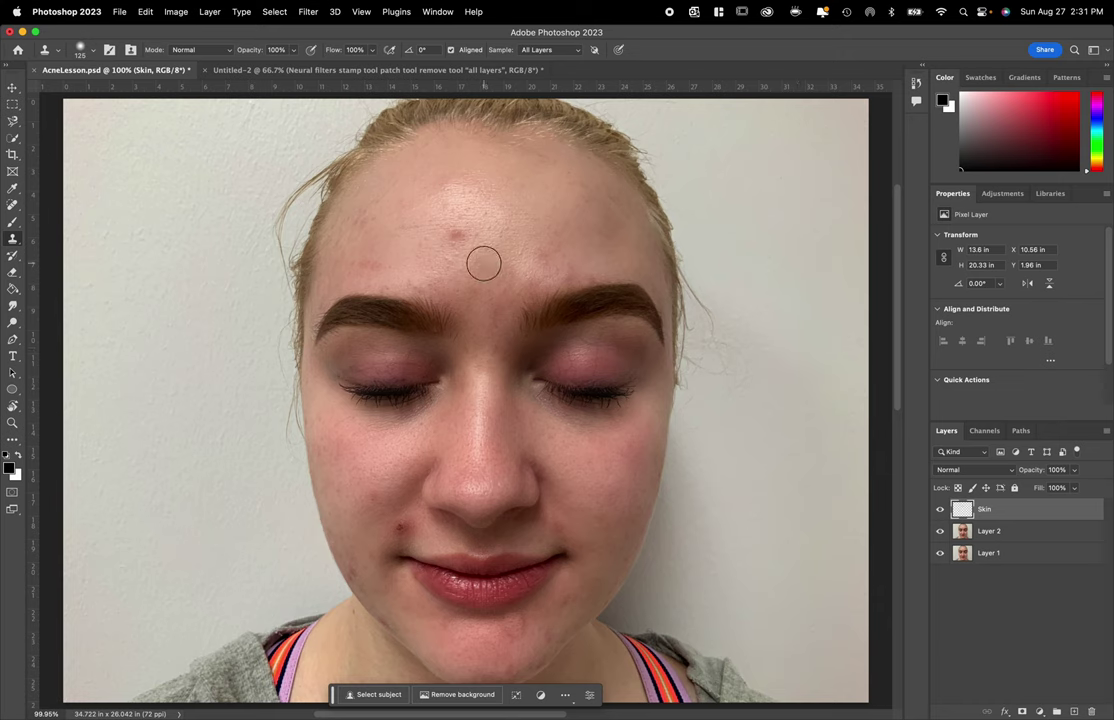
- Zoom onto the blemish beside the mouth, stamp it once, and undo the stroke
key("z")
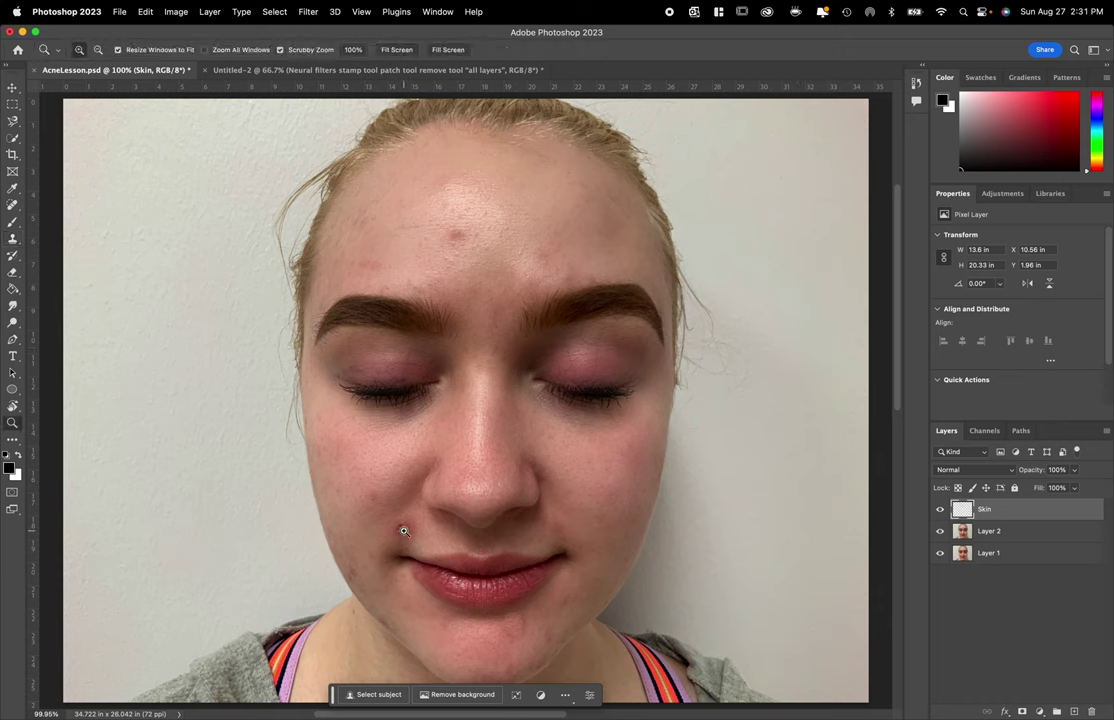
mouse_move(404, 530)
left_mouse_down()
mouse_move(495, 546)
mouse_move(597, 455)
left_mouse_up()
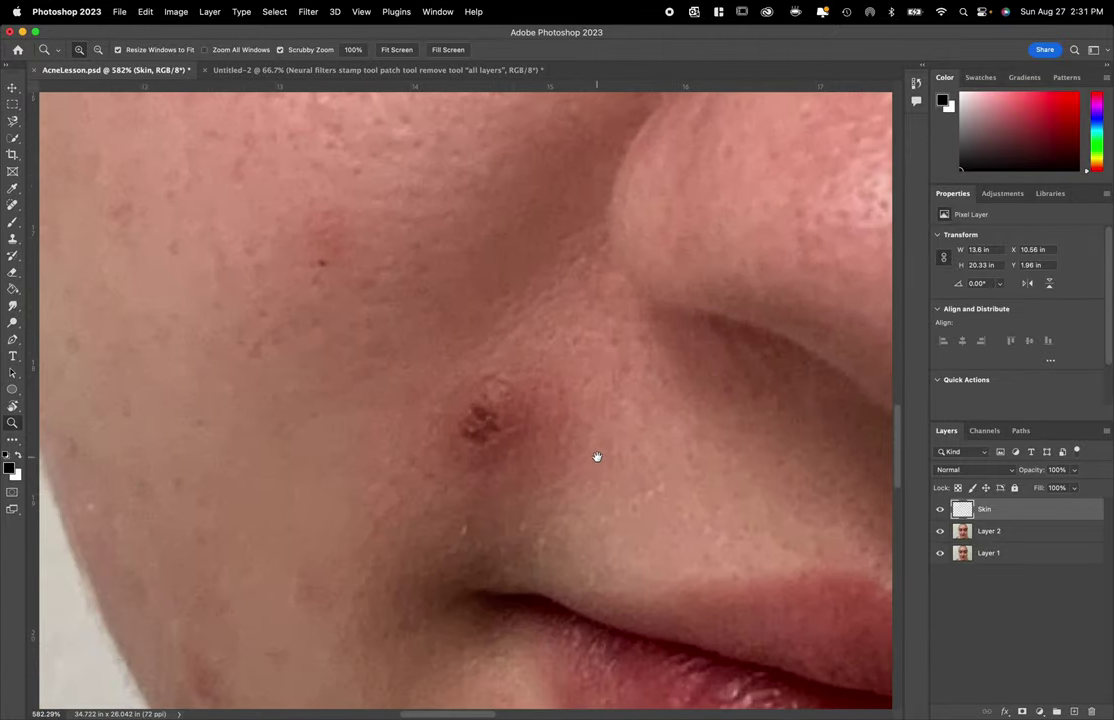
key("s")
left_click(485, 428)
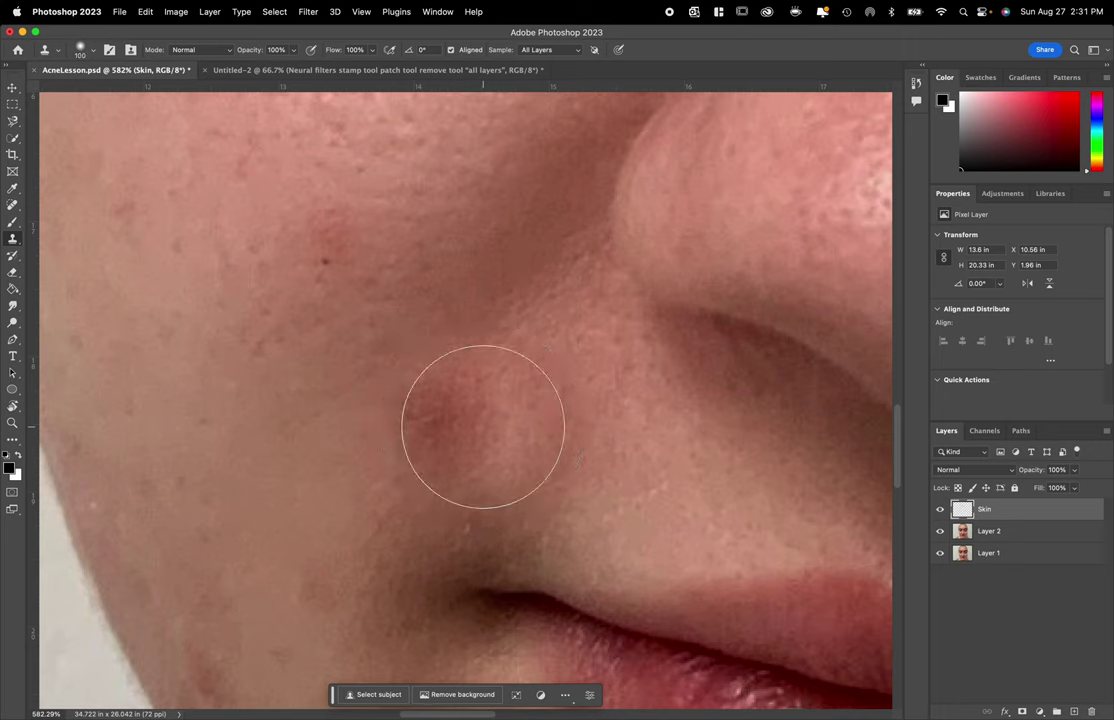
key("super+z")
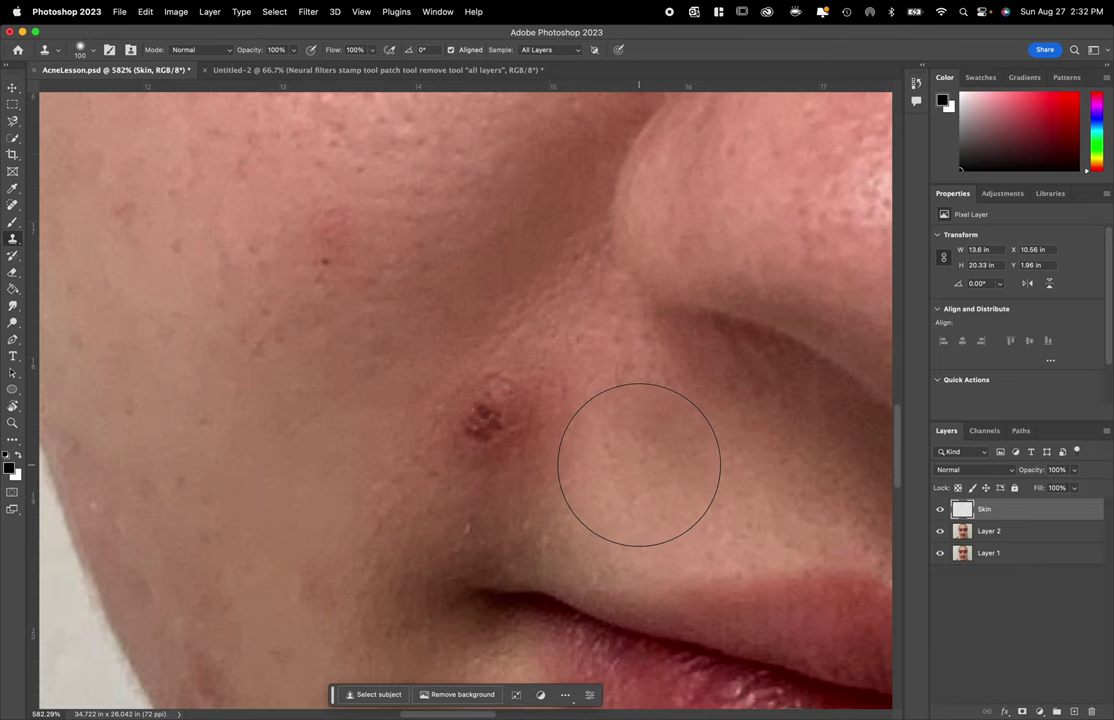
- Set the clone brush hardness to 20% in the brush preset picker
left_click(82, 50)
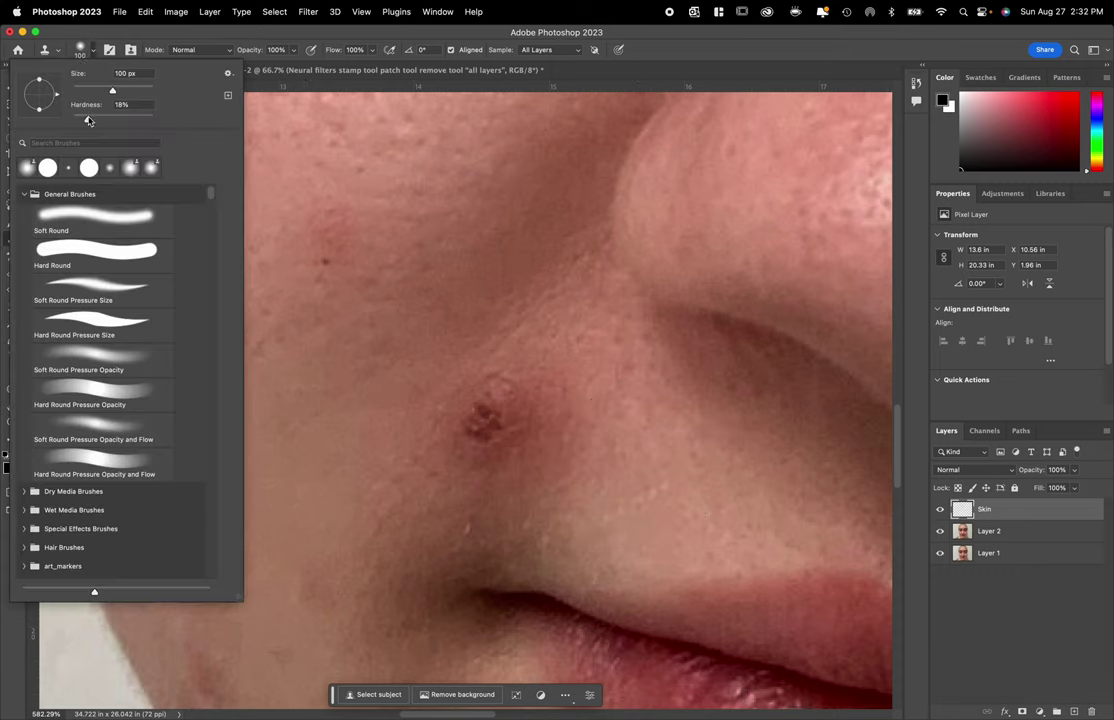
left_click_drag(79, 121, 175, 133)
left_click_drag(175, 133, 106, 122)
type("20")
key("Tab")
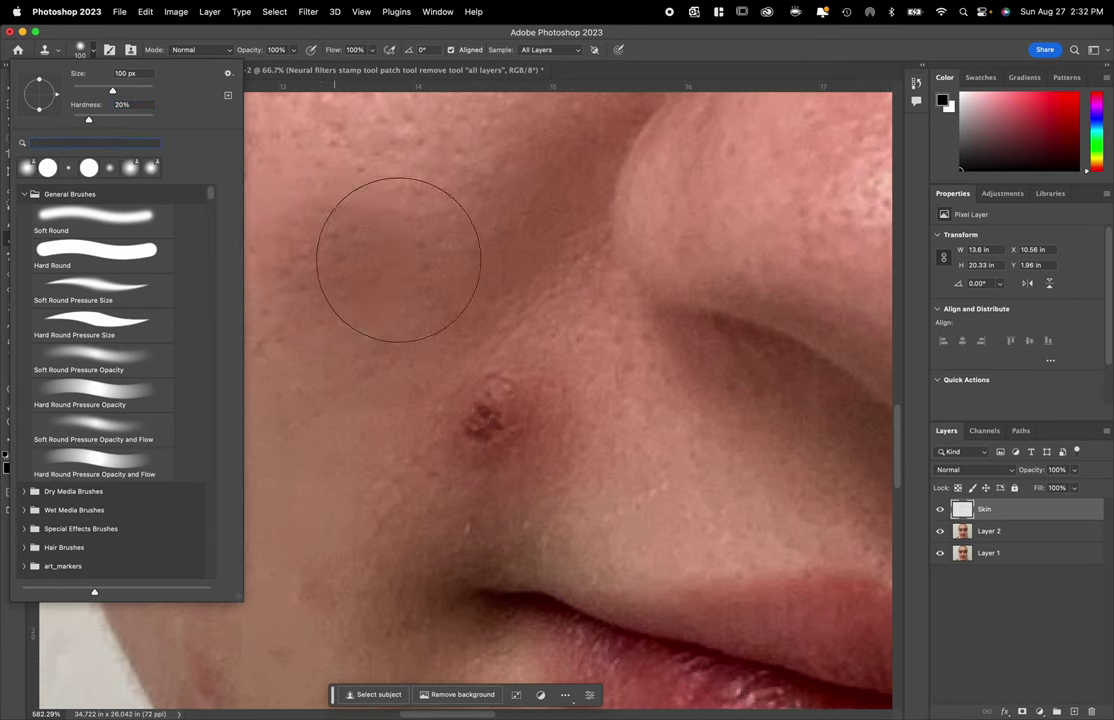
key("Return")
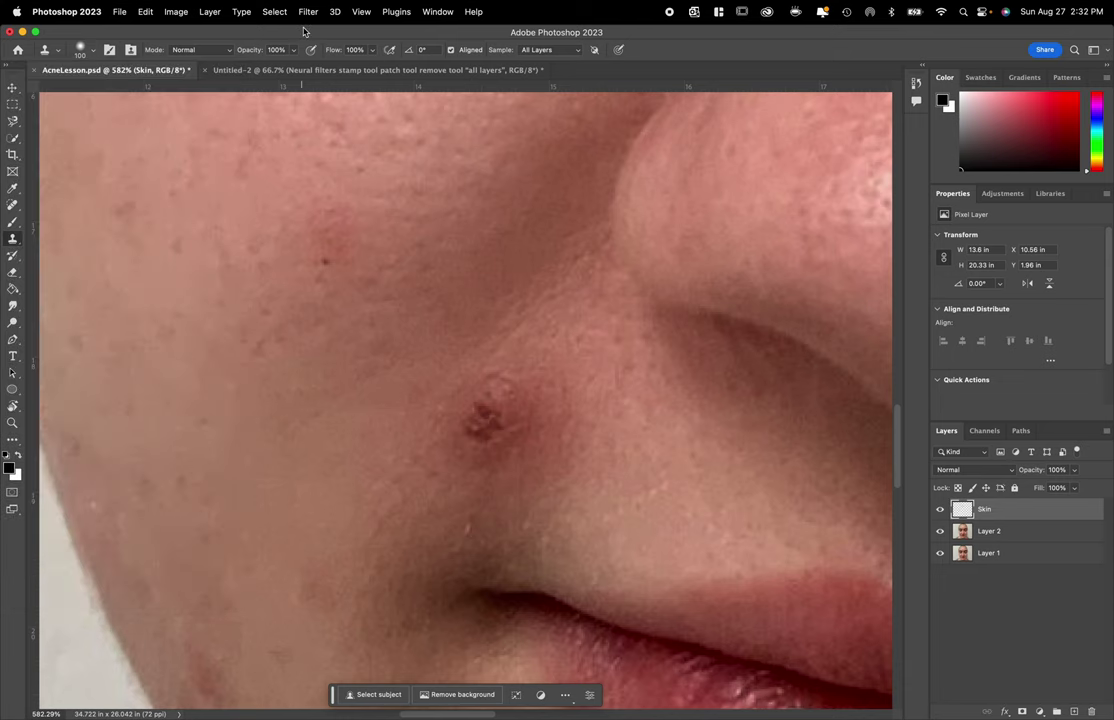
- Switch Sample to Current Layer, back to All Layers, and reduce the brush to 50
left_click(572, 50)
left_click(558, 66)
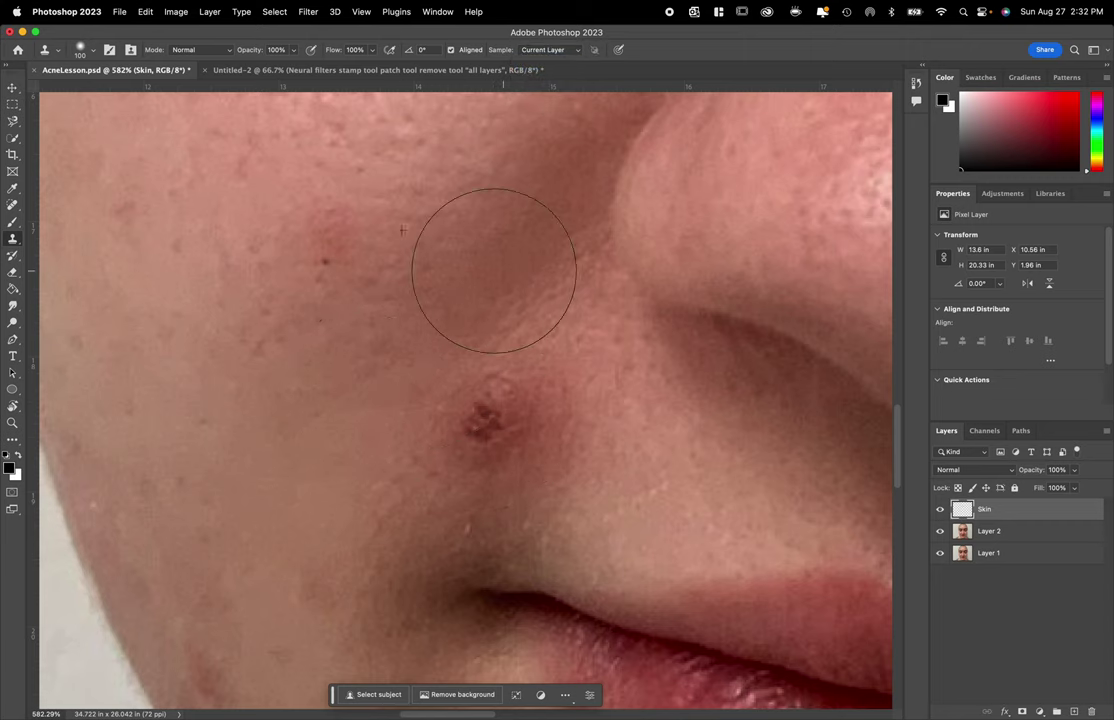
left_click(545, 50)
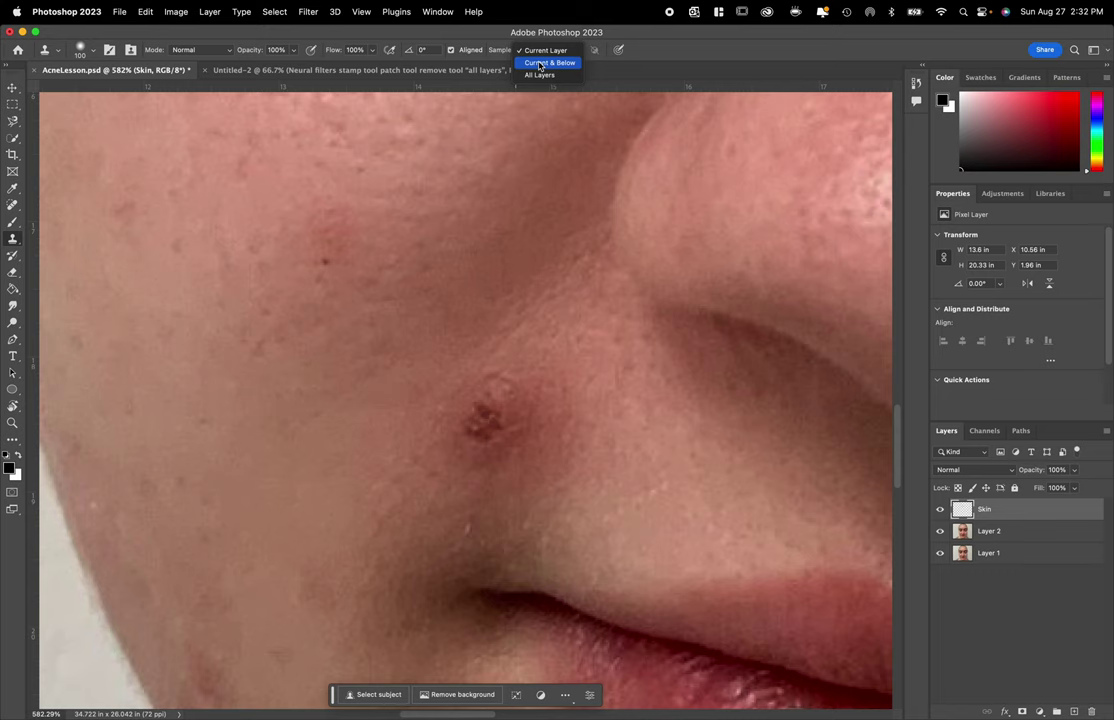
left_click(540, 75)
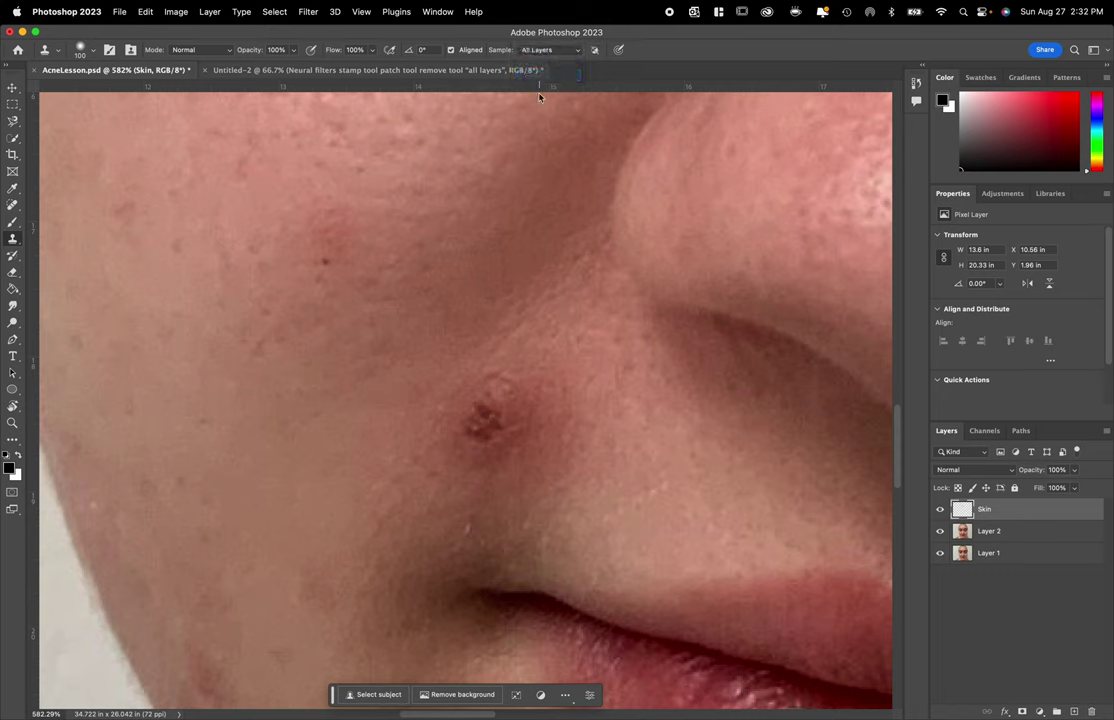
key("bracketleft")
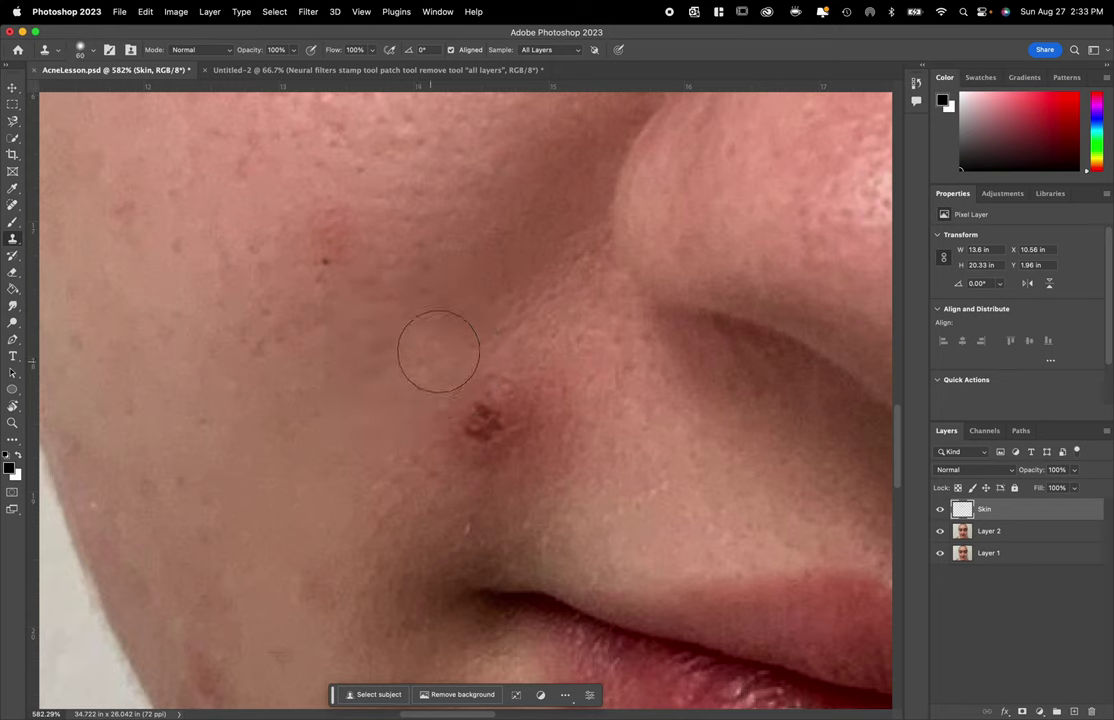
- Try cloning over the blemish beside the mouth twice, undoing each attempt
left_click(486, 418)
key("bracketright")
key("super+z")
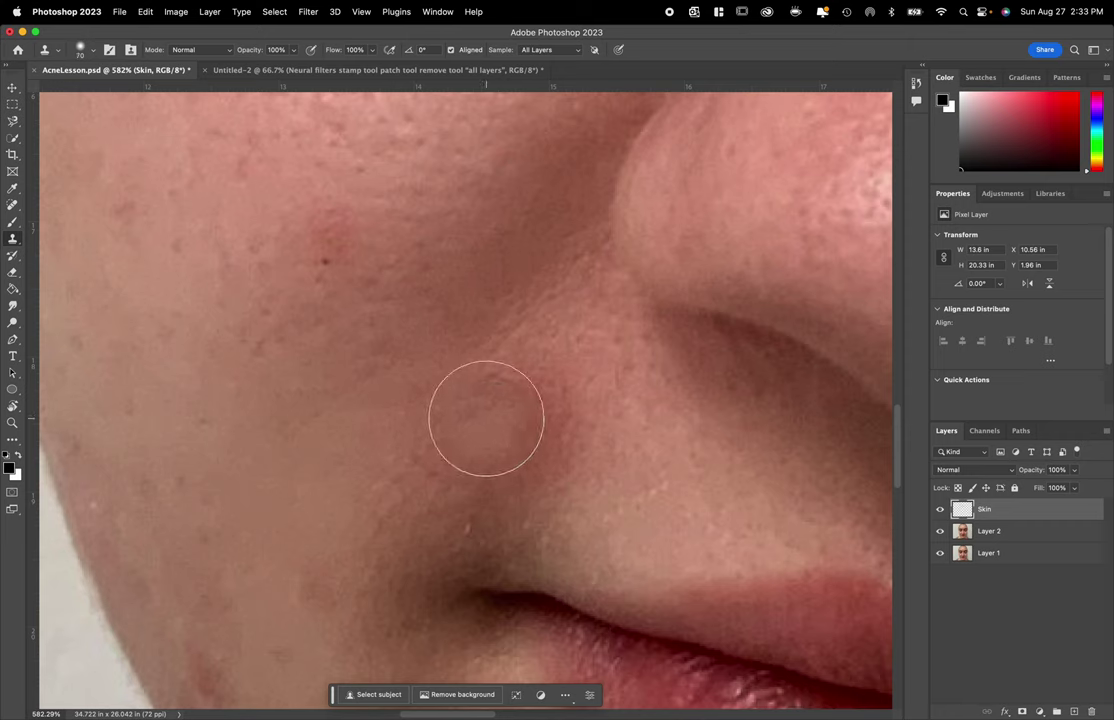
key("bracketleft")
key("bracketleft")
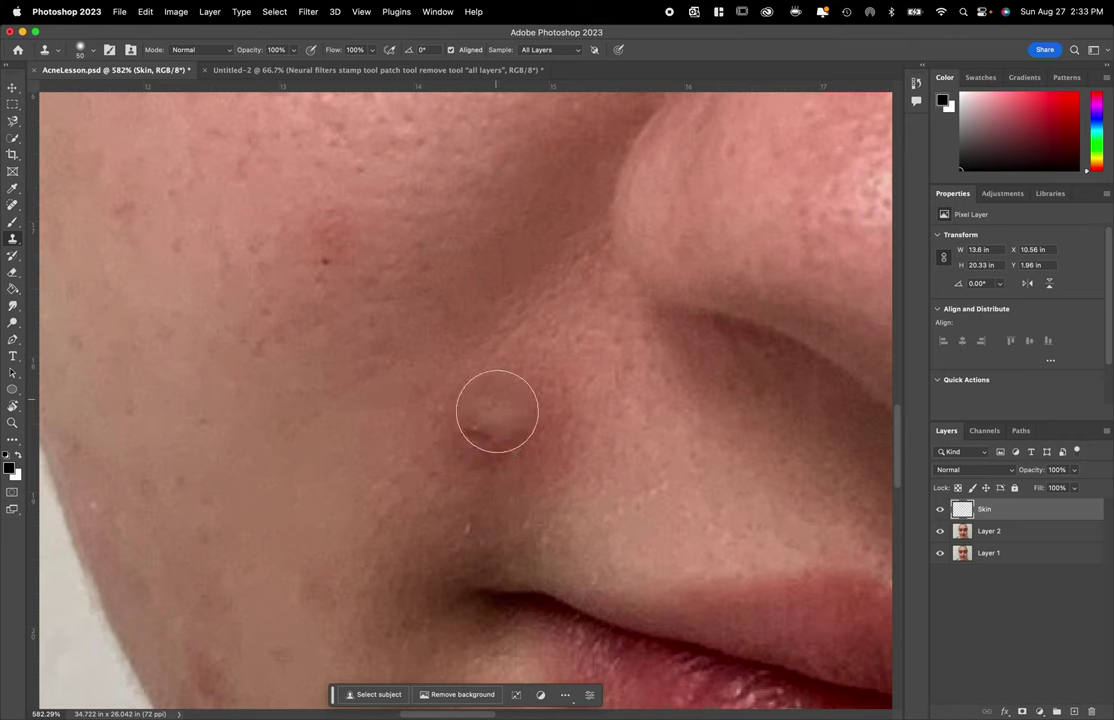
left_click(481, 420)
key("super+z")
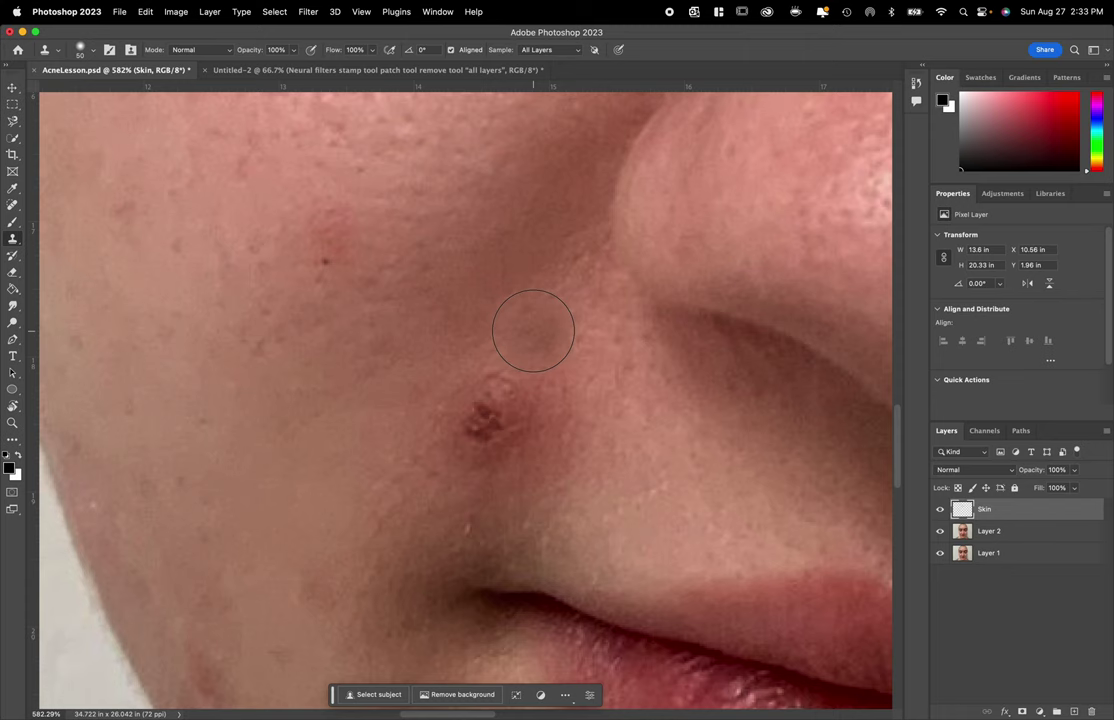
- Sample clear skin above the blemish, clone over it, and sweep cloned skin across the cheek
left_click(533, 330, "alt")
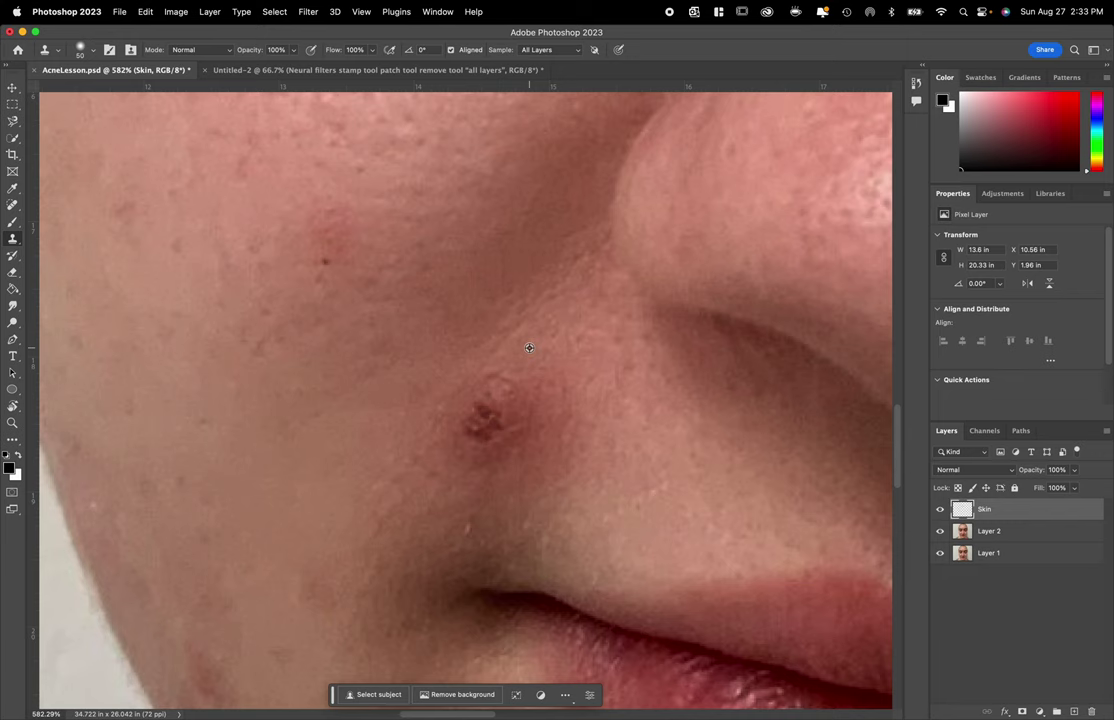
left_click(529, 347, "alt")
mouse_move(484, 420)
left_mouse_down()
mouse_move(501, 407)
mouse_move(494, 438)
left_mouse_up()
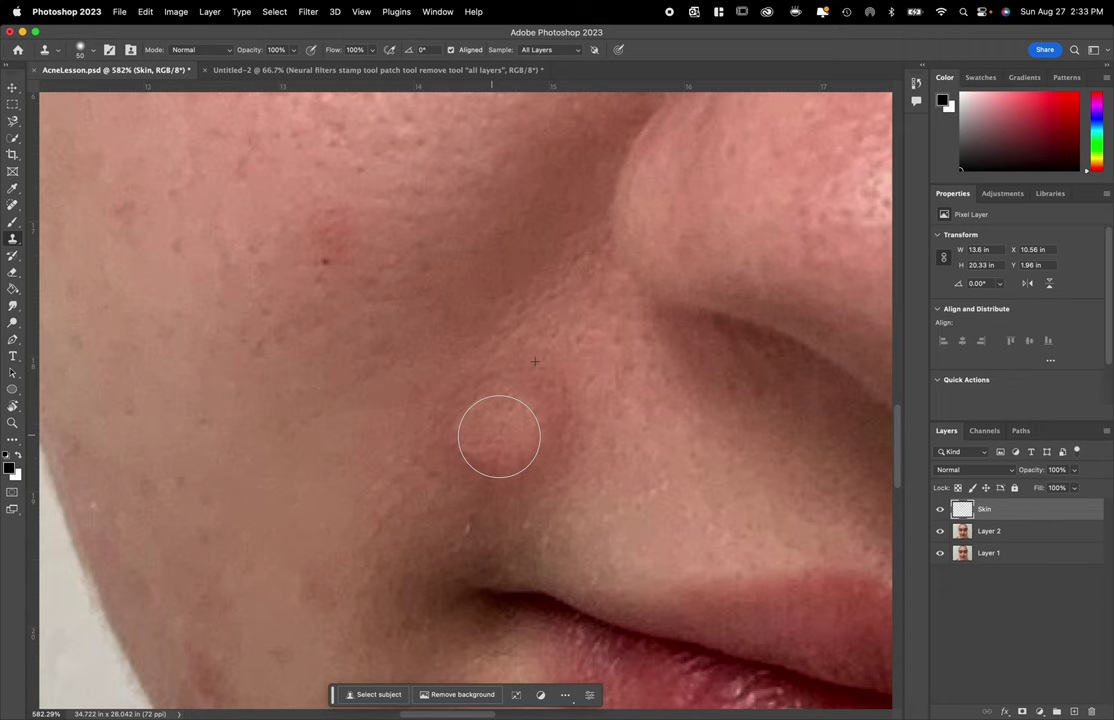
mouse_move(499, 436)
left_mouse_down()
mouse_move(472, 340)
mouse_move(308, 363)
mouse_move(342, 447)
mouse_move(176, 312)
mouse_move(213, 252)
mouse_move(268, 256)
mouse_move(206, 608)
mouse_move(241, 603)
mouse_move(74, 639)
mouse_move(218, 597)
mouse_move(463, 617)
mouse_move(600, 644)
mouse_move(854, 614)
mouse_move(740, 629)
mouse_move(695, 655)
mouse_move(870, 634)
mouse_move(755, 497)
mouse_move(641, 333)
mouse_move(755, 397)
mouse_move(759, 237)
mouse_move(739, 342)
left_mouse_up()
key("super+0")
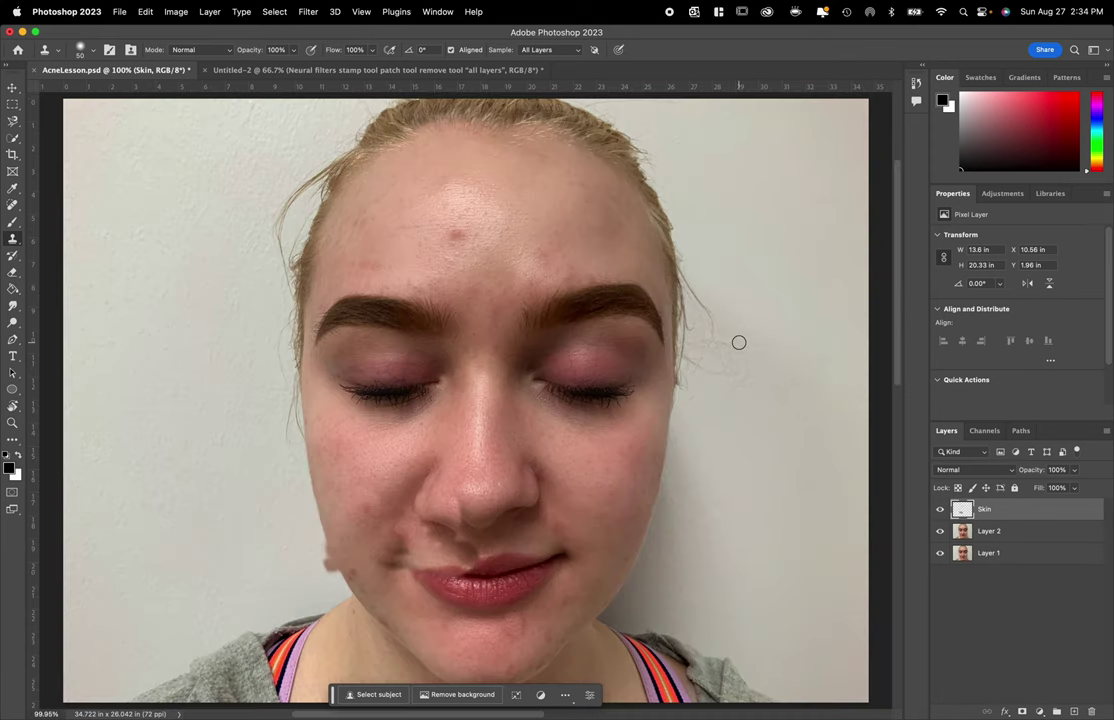
- Undo the cheek smear and zoom in on the blemish left of the mouth
key("super+z")
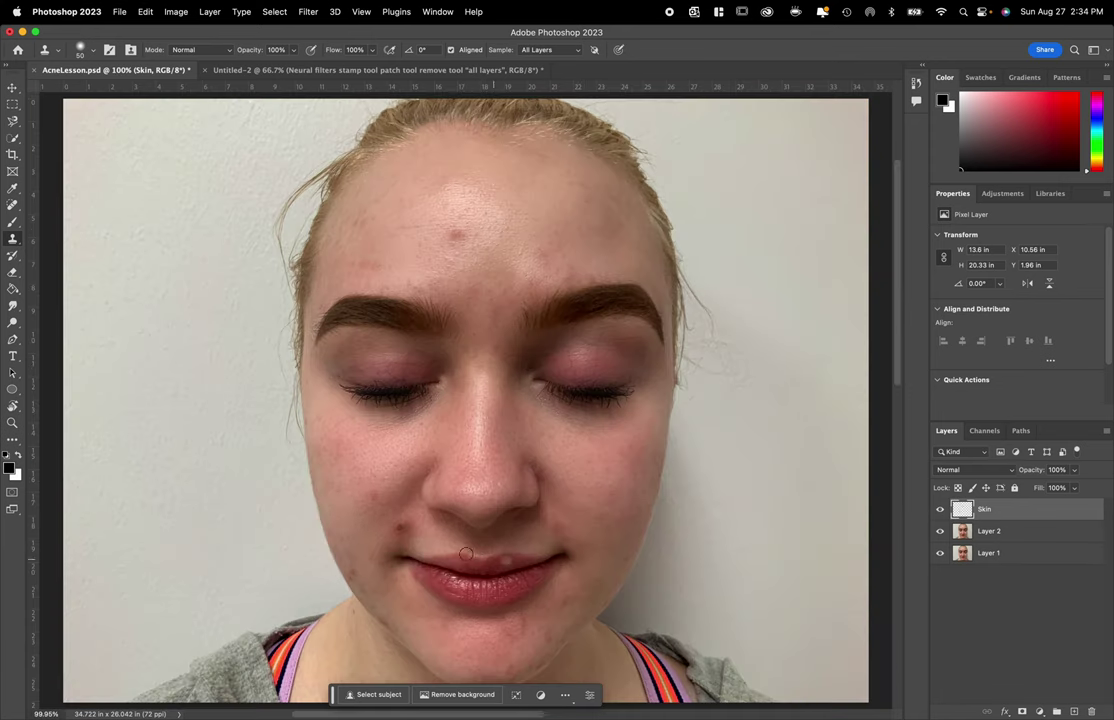
key("z")
mouse_move(402, 531)
left_mouse_down()
mouse_move(490, 542)
mouse_move(463, 306)
left_mouse_up()
- Sample skin beside the red blemish, clone it away, and enlarge the brush to 70
key("s")
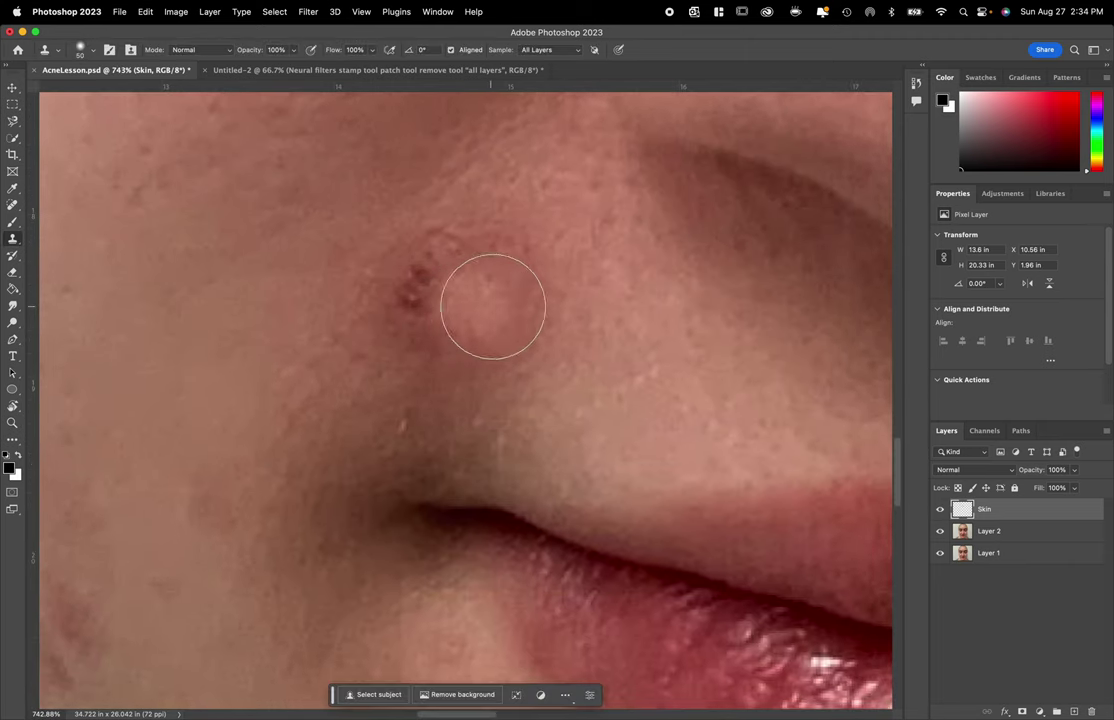
left_click(555, 266, "alt")
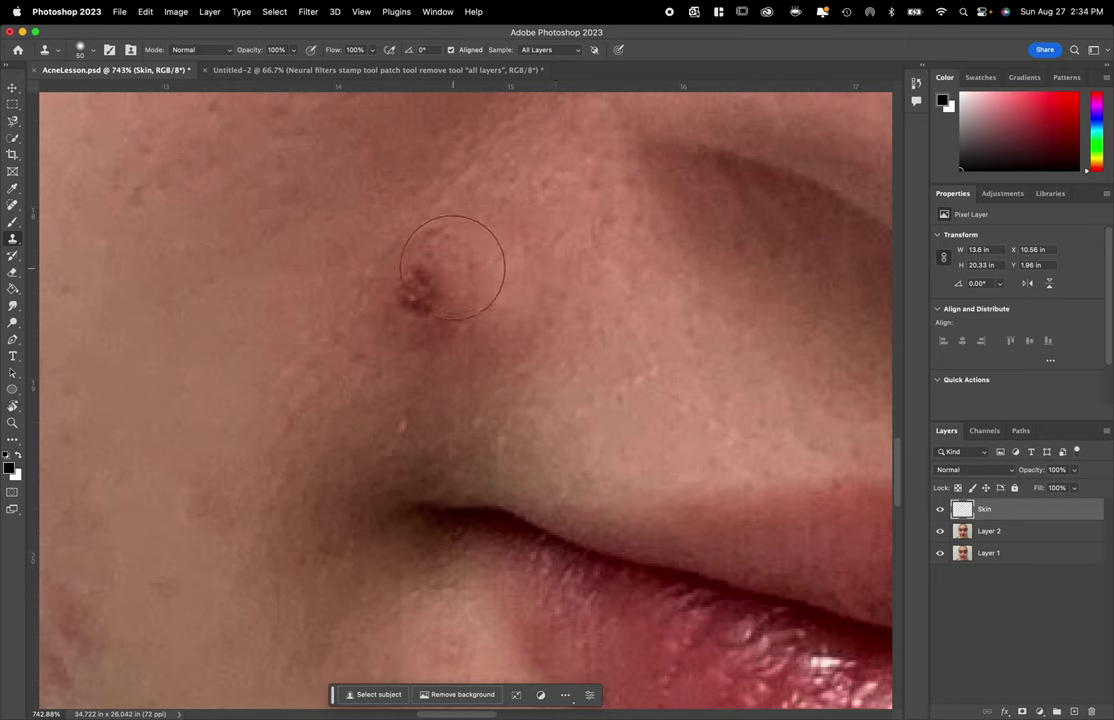
left_click_drag(443, 341, 418, 293)
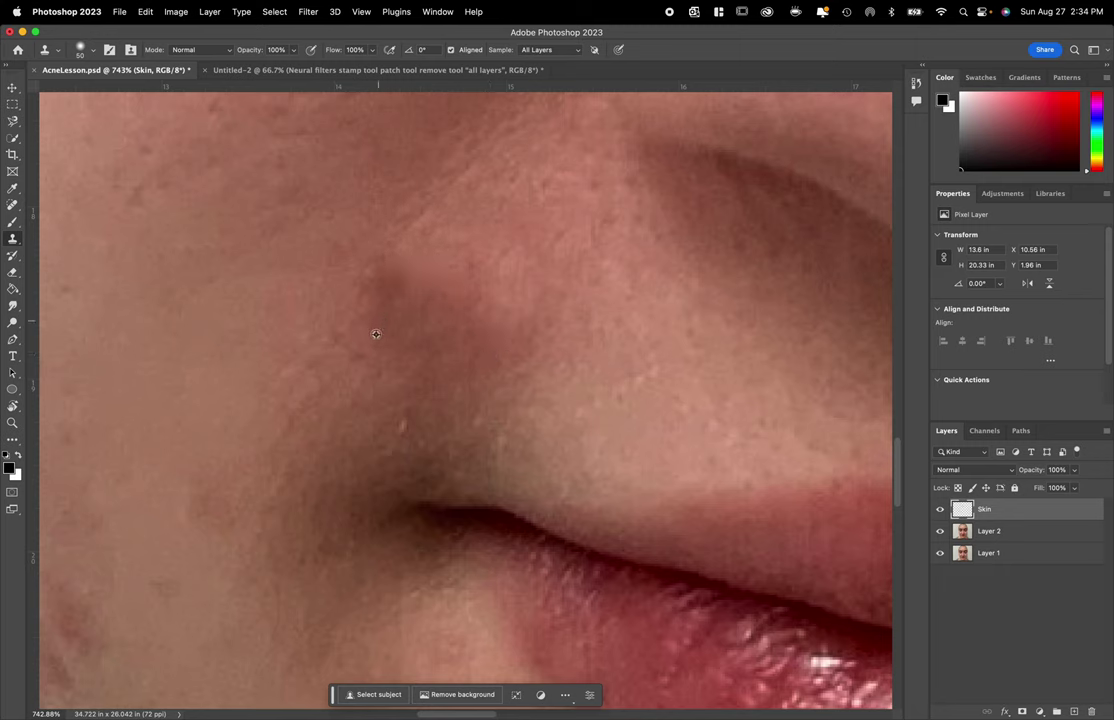
left_click_drag(385, 326, 390, 317)
key("bracketright")
key("bracketright")
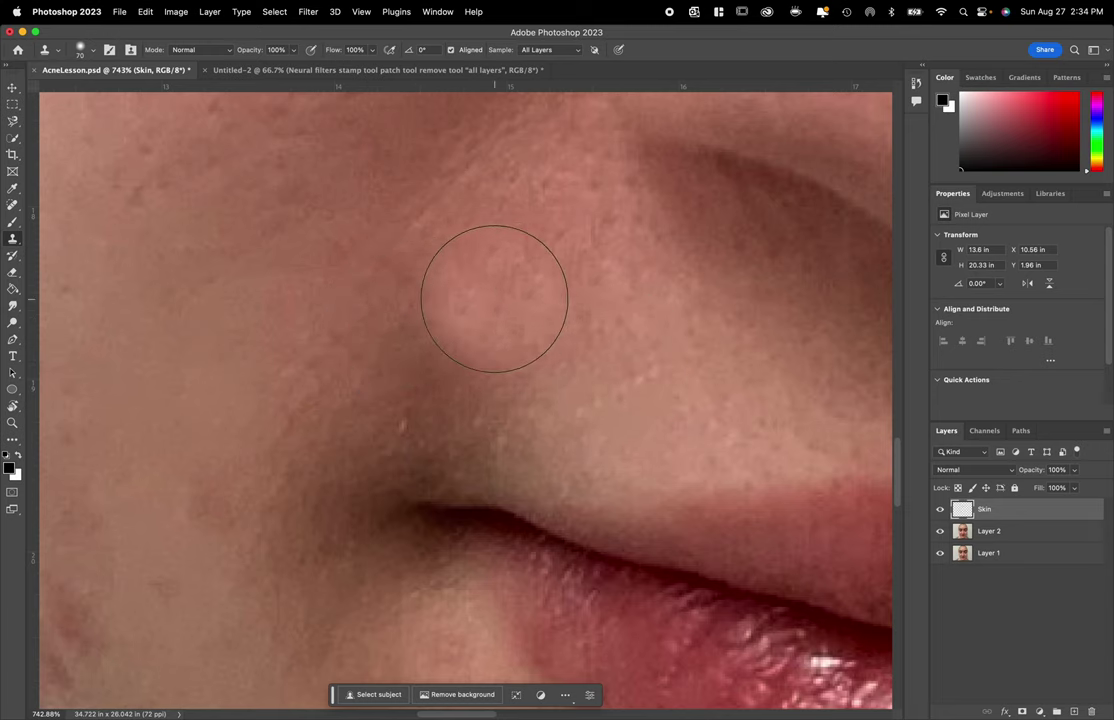
scroll(497, 305, "down", 10)
- Zoom around the mouth, set clone Flow to 49%, and clone out the blemish above the lip
key("z")
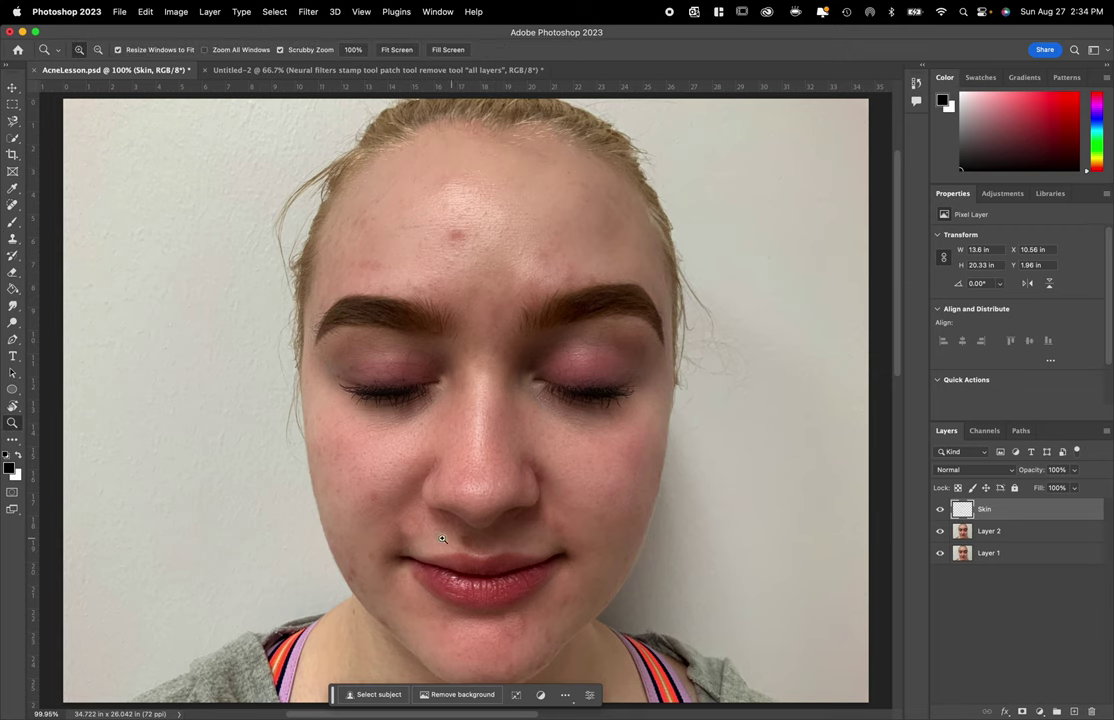
mouse_move(423, 540)
left_mouse_down()
mouse_move(497, 552)
mouse_move(473, 543)
left_mouse_up()
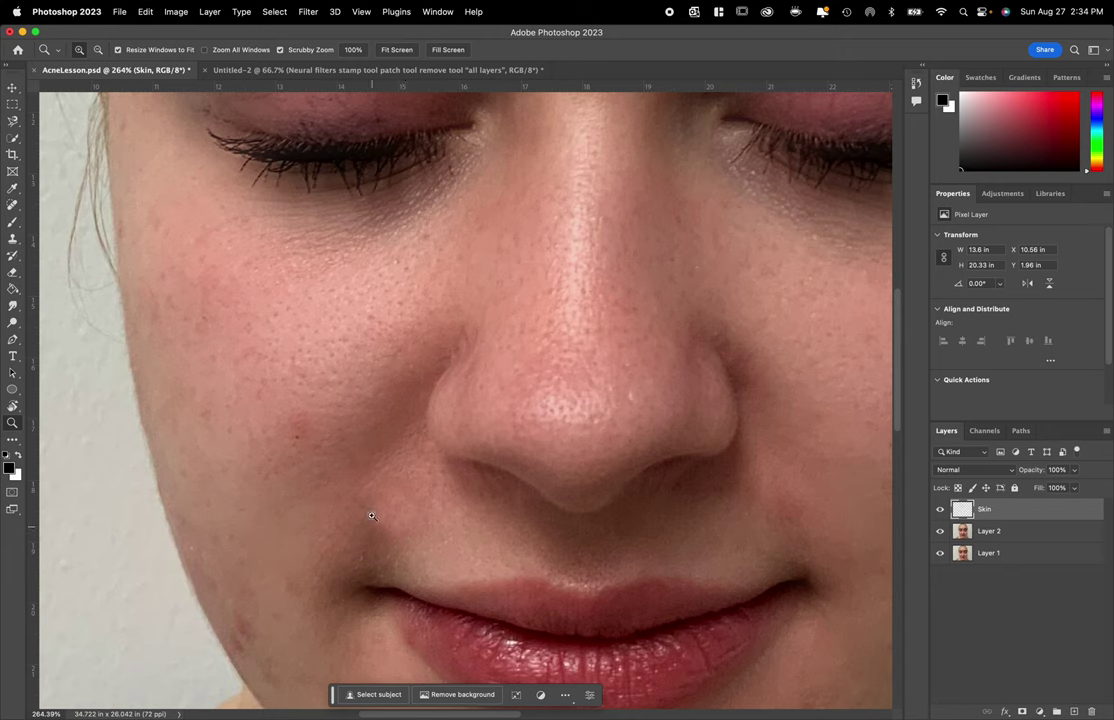
key("s")
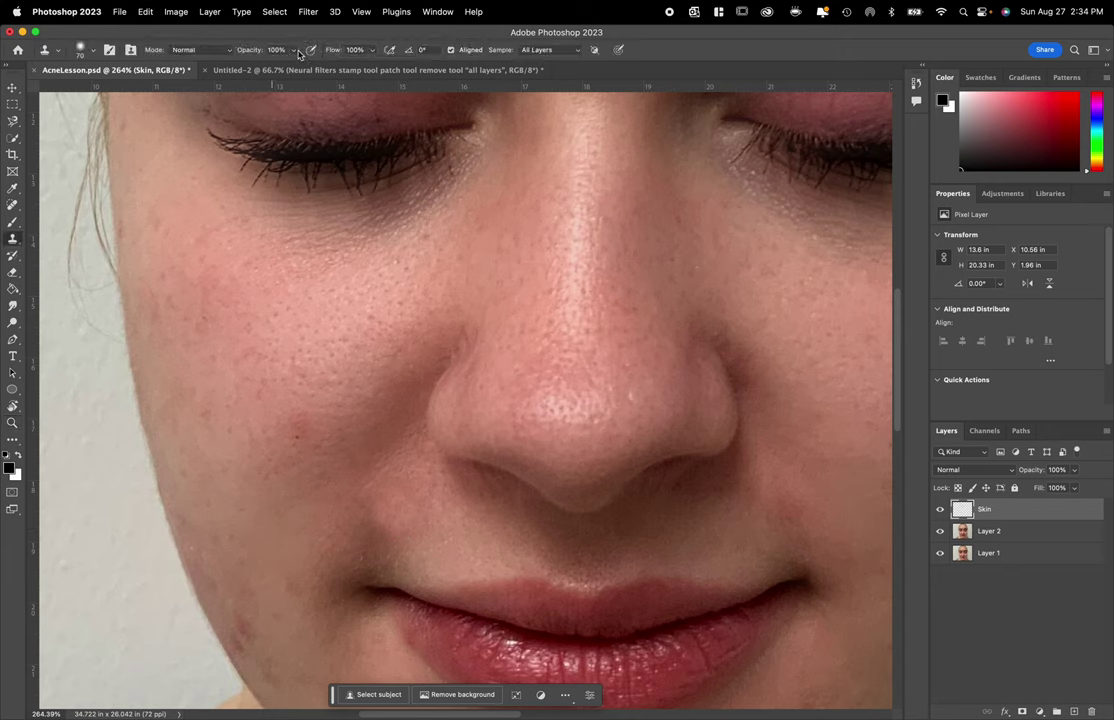
left_click(370, 51)
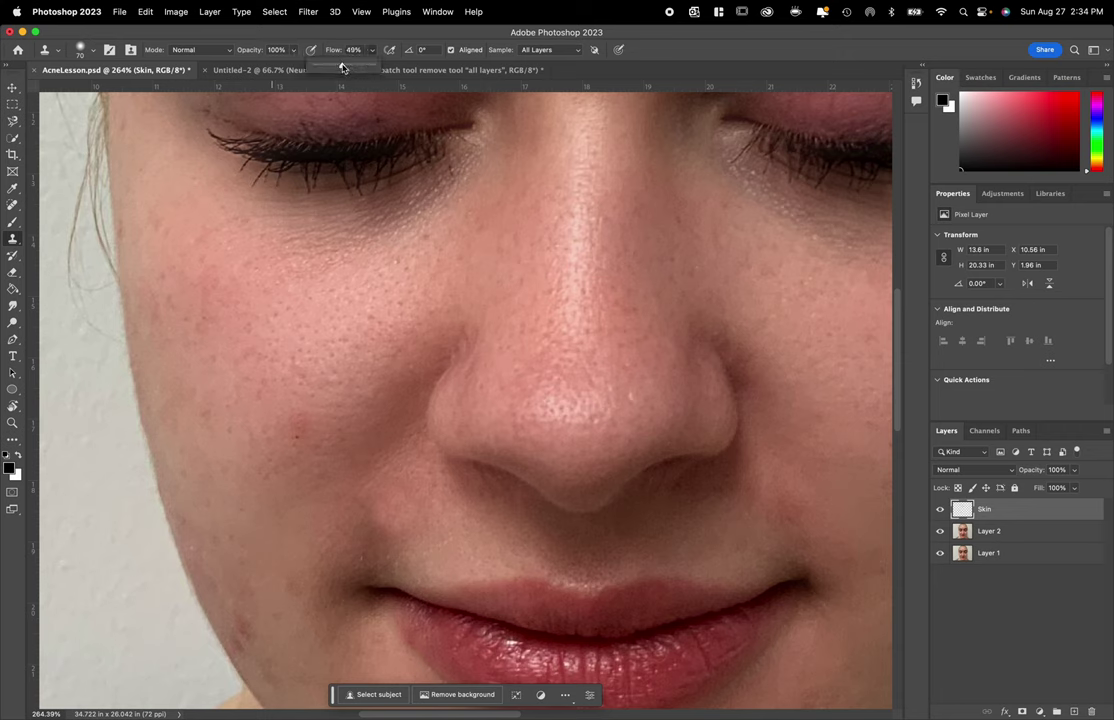
left_click(342, 67)
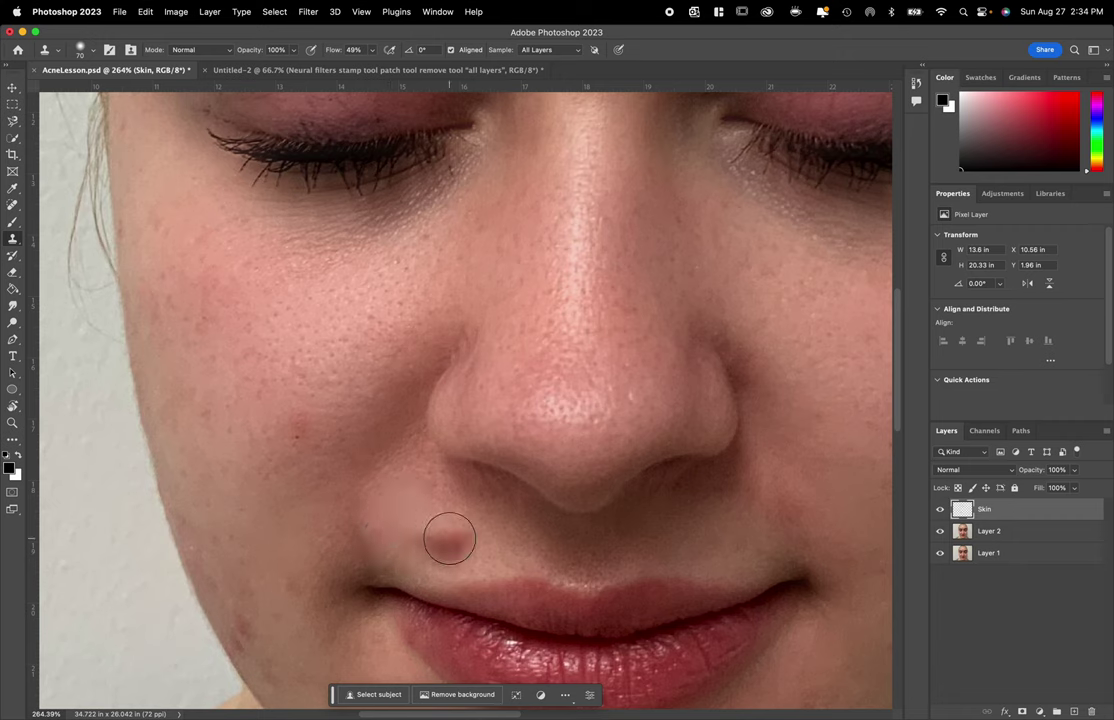
left_click(449, 541)
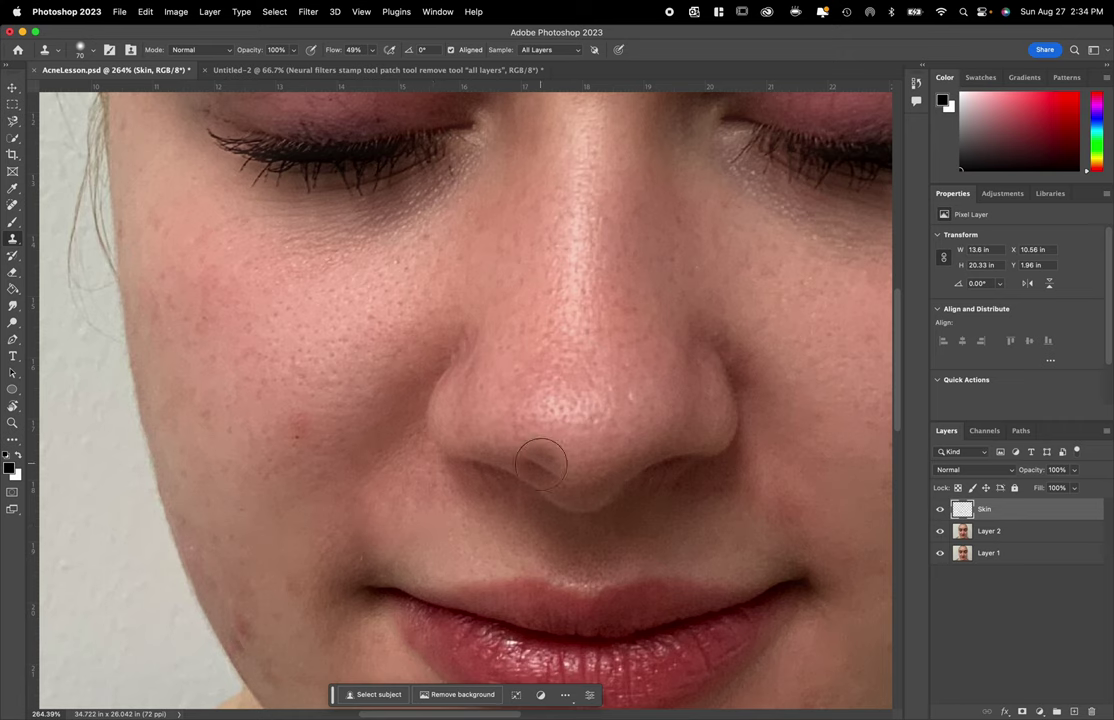
- Toggle the Skin layer's visibility repeatedly to compare before and after, leaving it visible
left_click(939, 509)
left_click(939, 510)
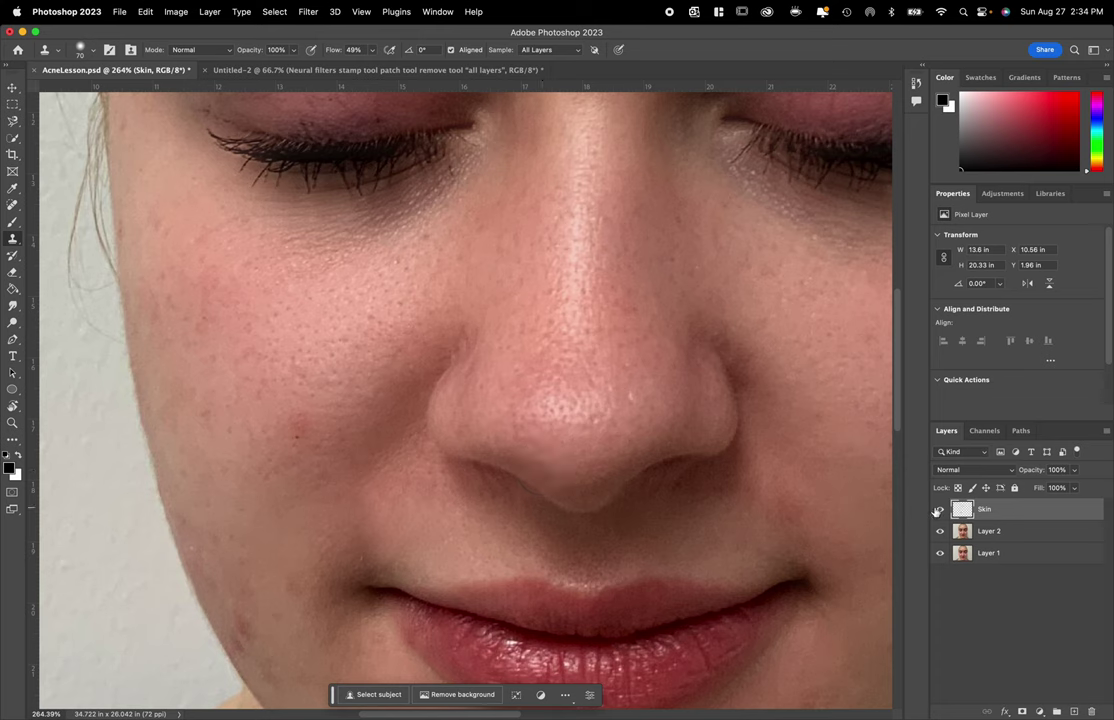
left_click(939, 510)
left_click(939, 510)
left_click(939, 510)
left_click(939, 510)
- Sample clean forehead skin and clone away the red pimple in the middle of the forehead
scroll(274, 376, "up", 10)
scroll(274, 381, "up", 2)
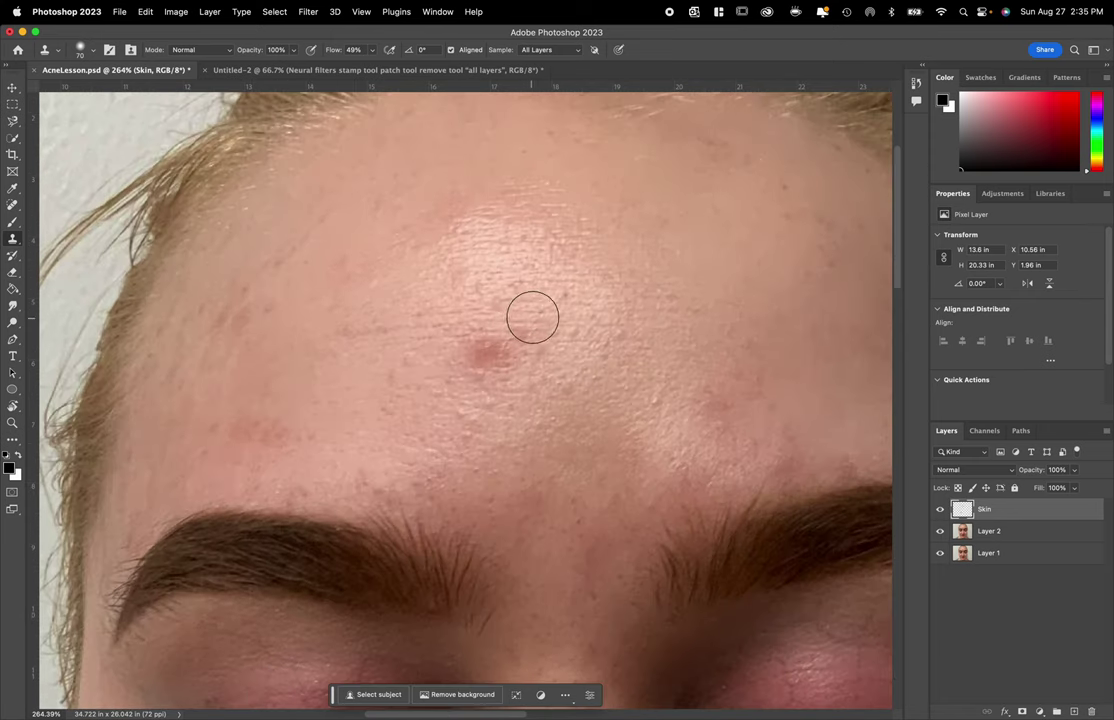
left_click(442, 350, "alt")
left_click(484, 356)
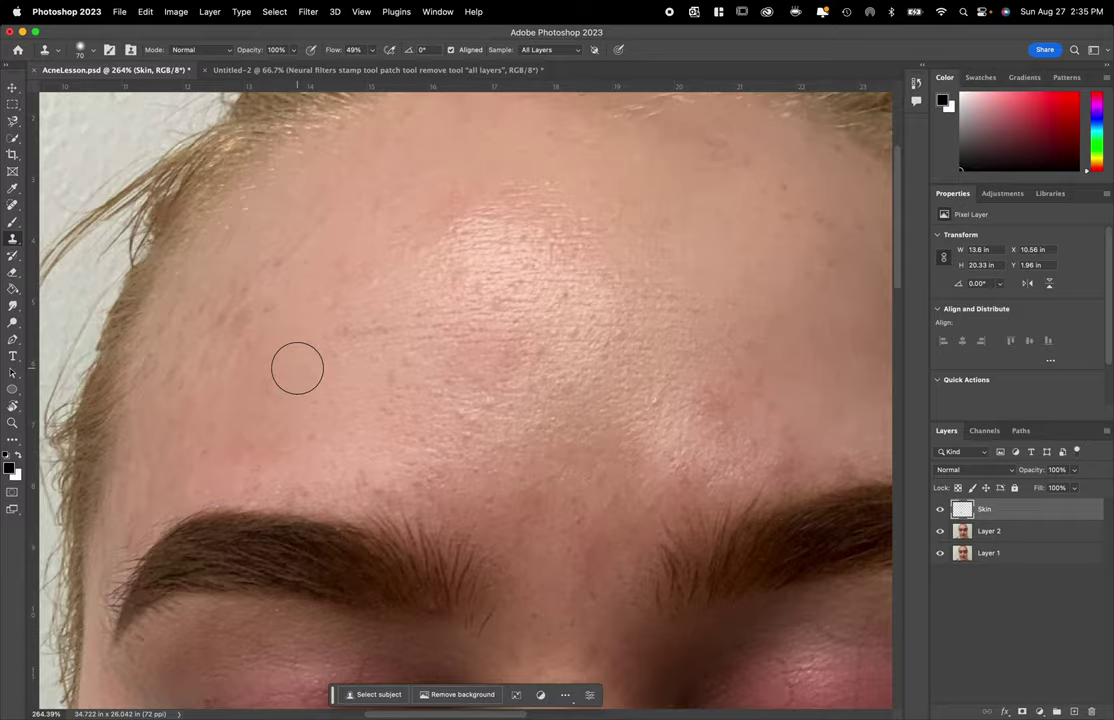
scroll(297, 368, "down", 3)
scroll(297, 368, "right", 8)
scroll(507, 286, "right", 1)
scroll(507, 286, "up", 5)
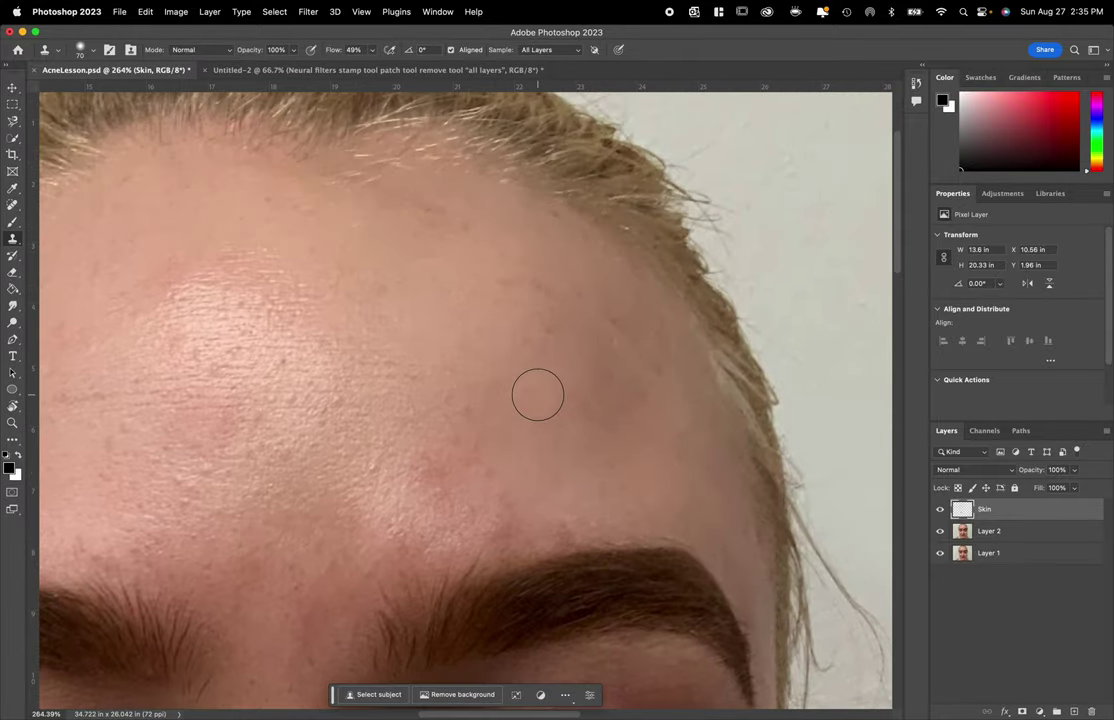
scroll(537, 395, "down", 10)
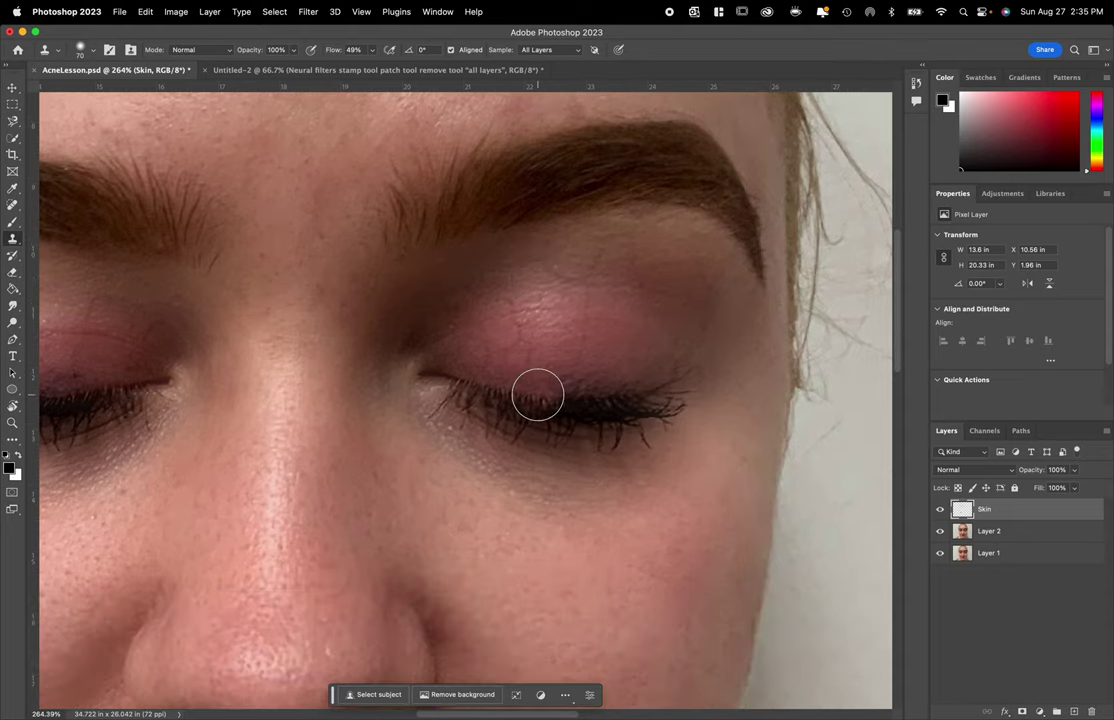
left_click(316, 315, "alt")
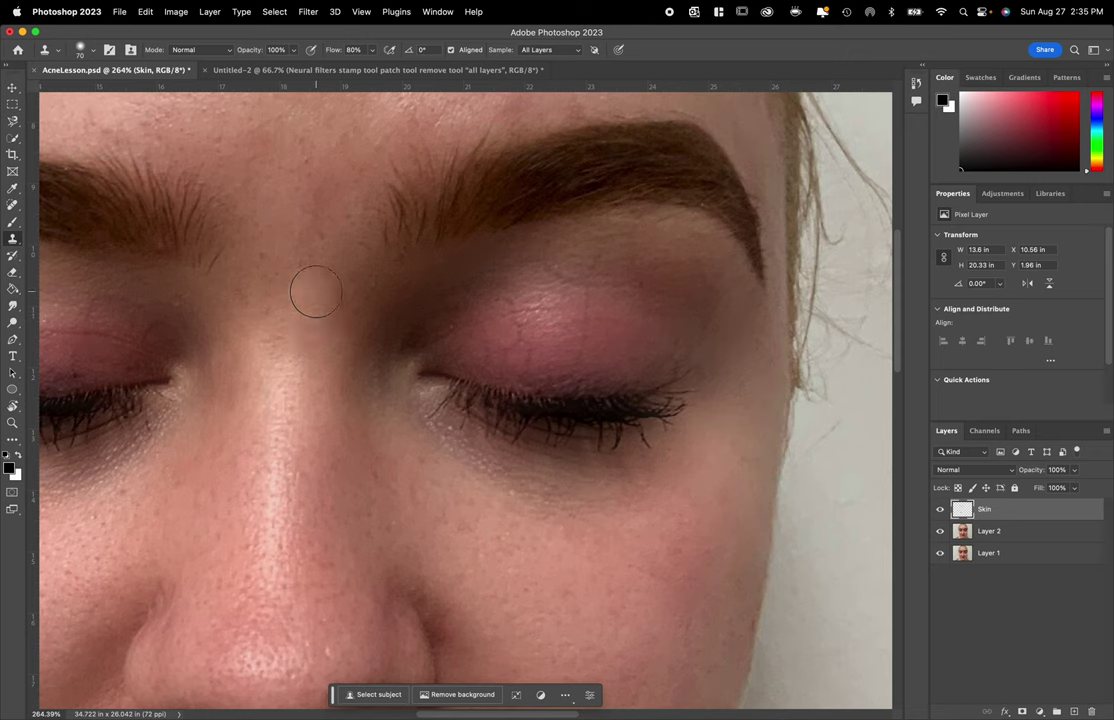
left_click_drag(578, 368, 649, 388)
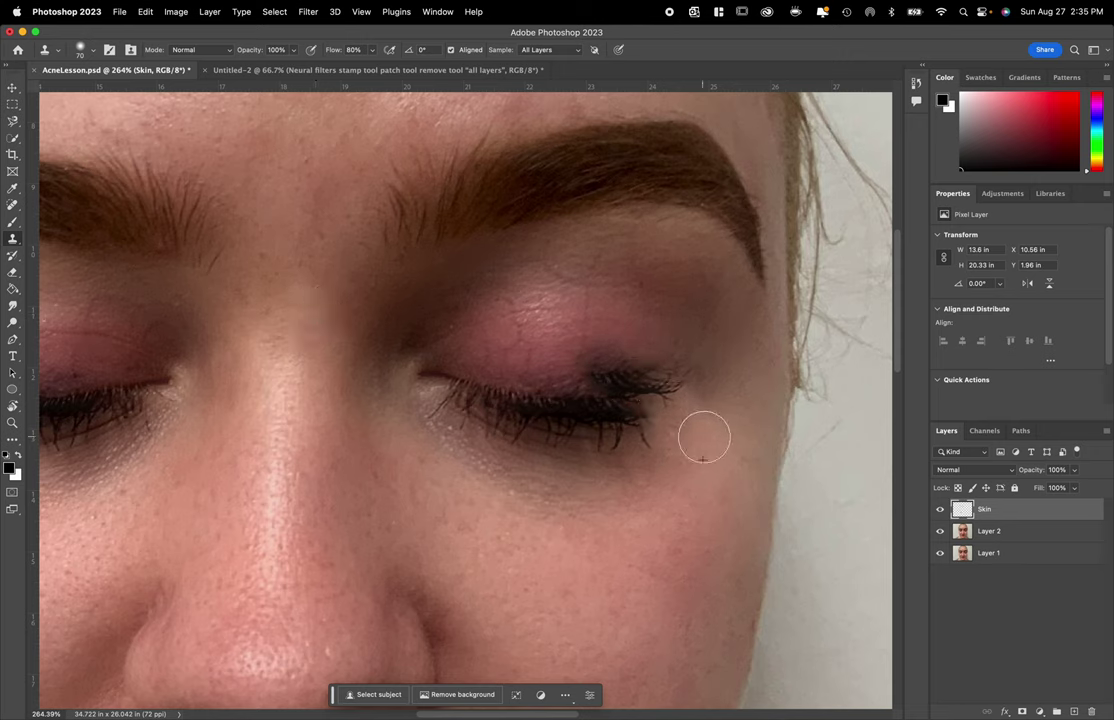
key("super+z")
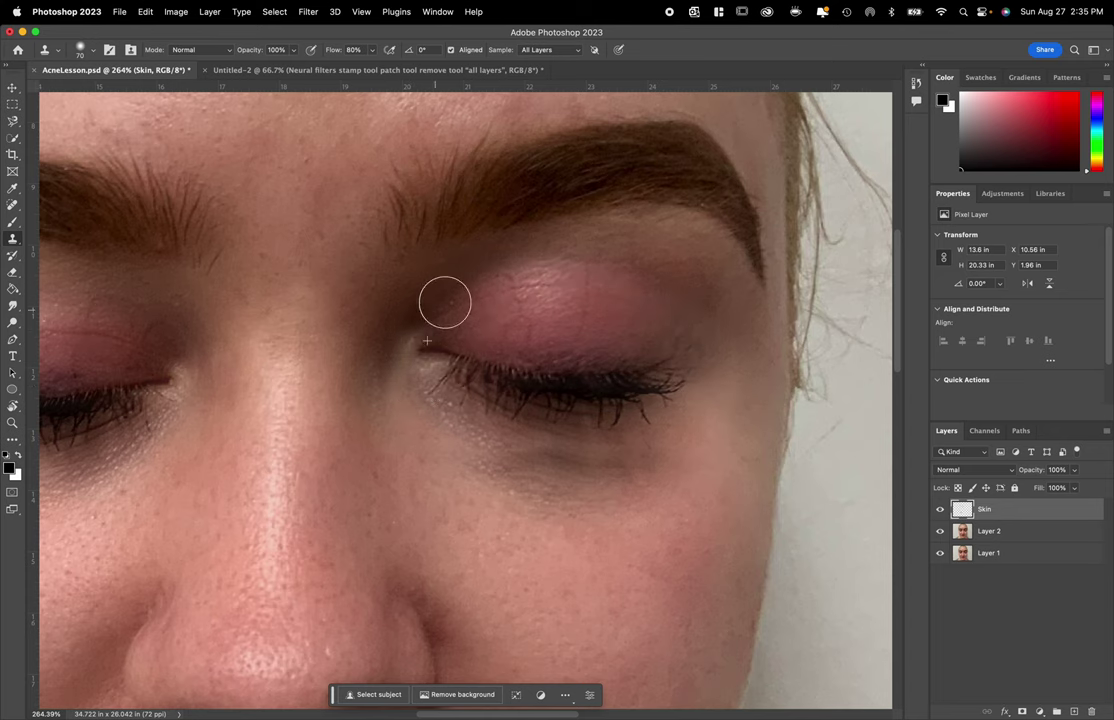
mouse_move(460, 435)
left_mouse_down()
mouse_move(726, 352)
mouse_move(714, 261)
left_mouse_up()
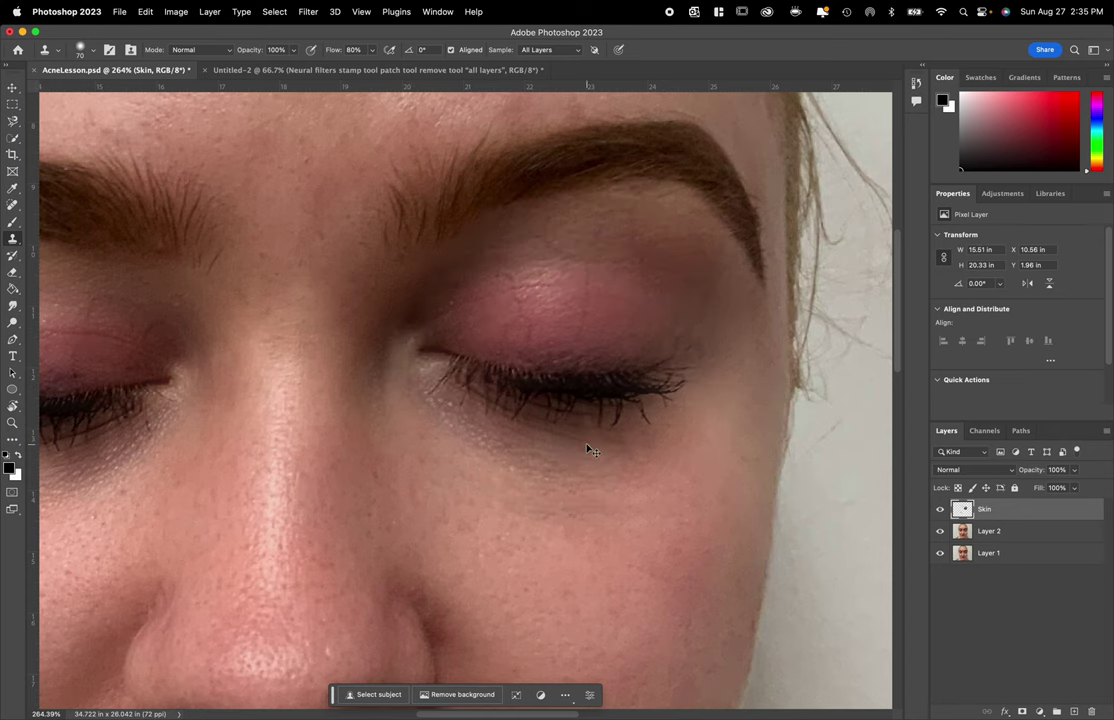
key("super+1")
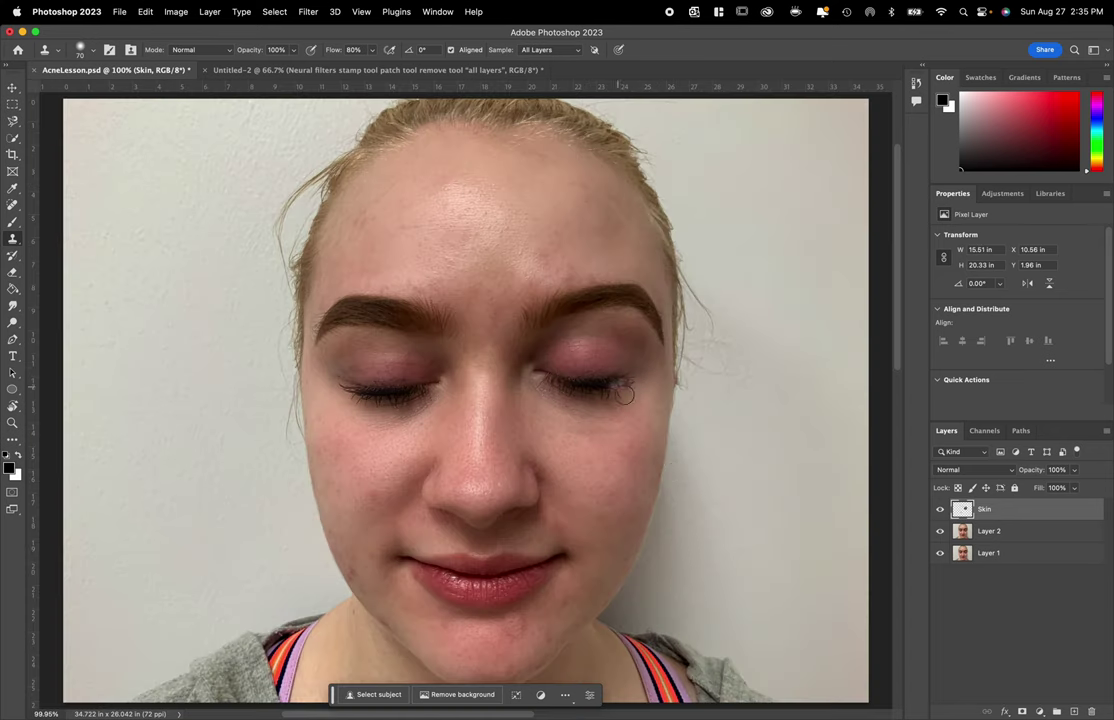
key("super+z")
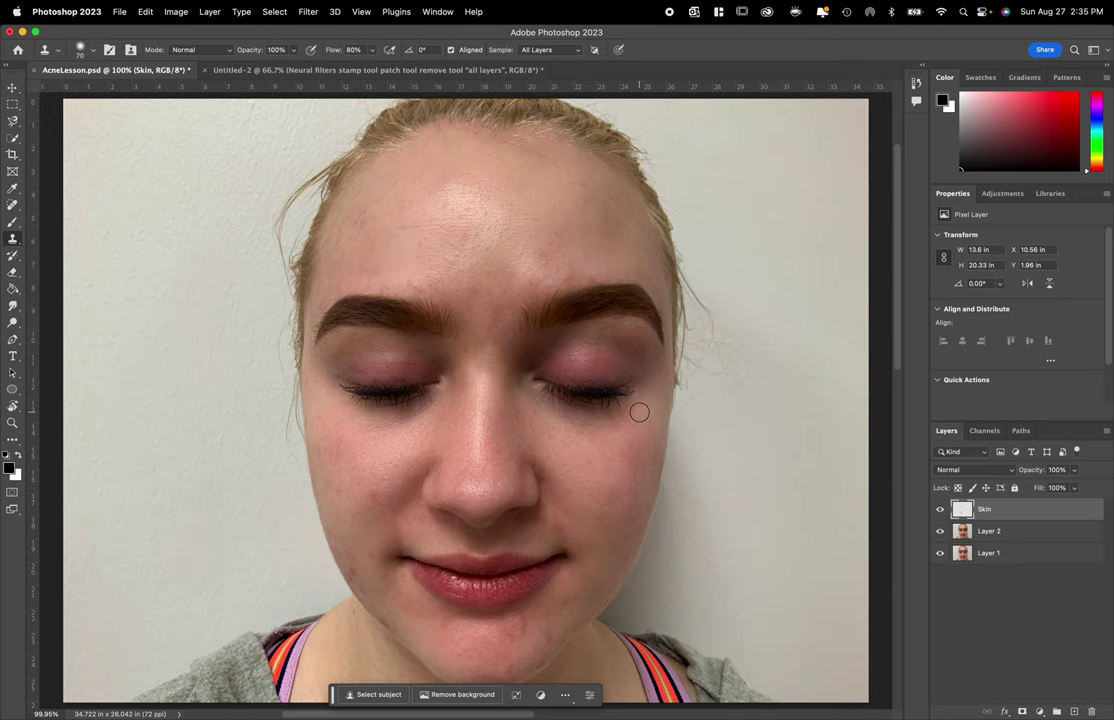
scroll(560, 589, "down", 5)
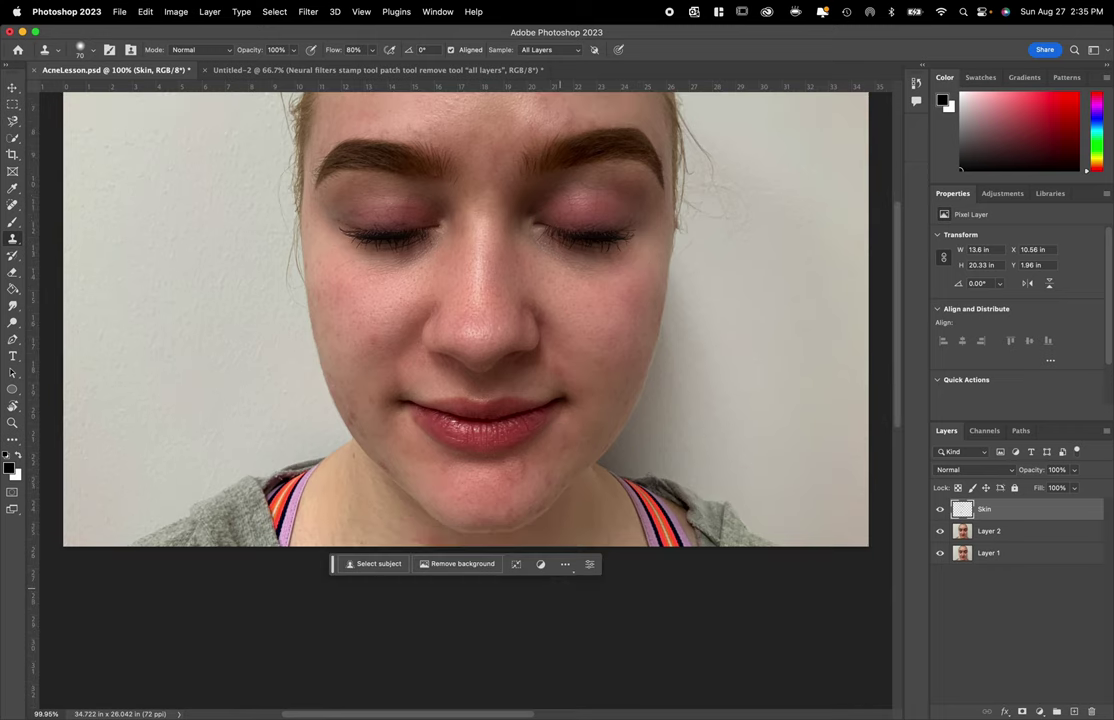
- Zoom onto the chin, enlarge the clone brush to 90, and set Flow to 54%
key("z")
mouse_move(423, 527)
left_mouse_down()
mouse_move(560, 532)
mouse_move(488, 500)
left_mouse_up()
scroll(487, 370, "down", 4)
key("s")
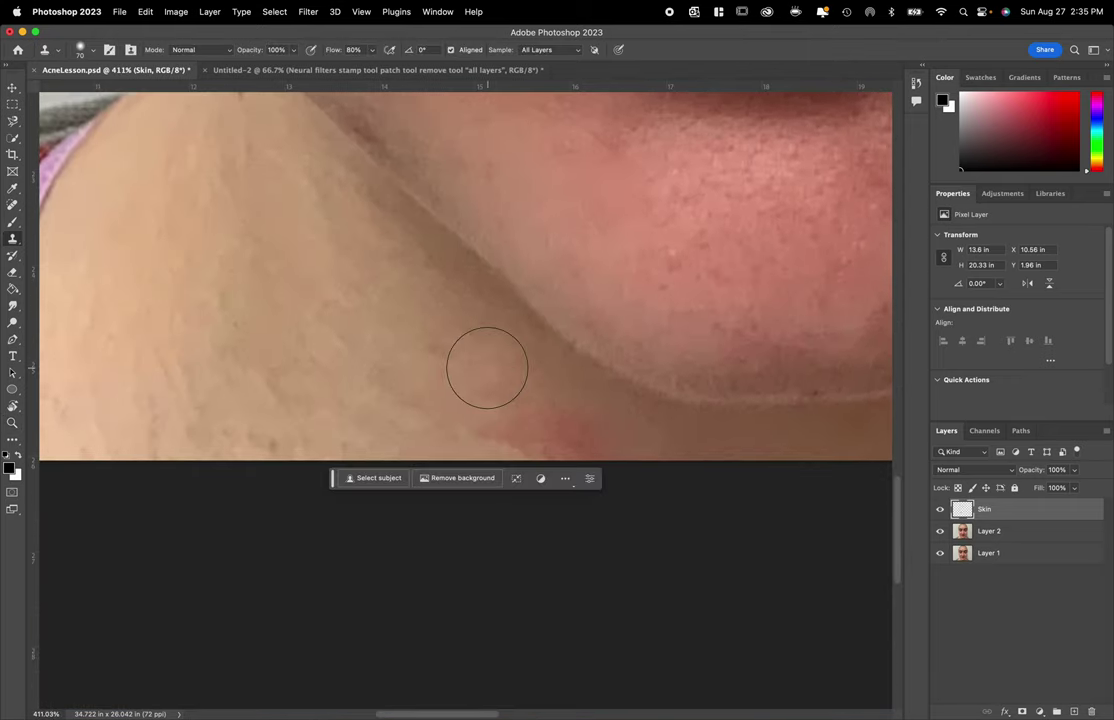
key("bracketright")
key("bracketright")
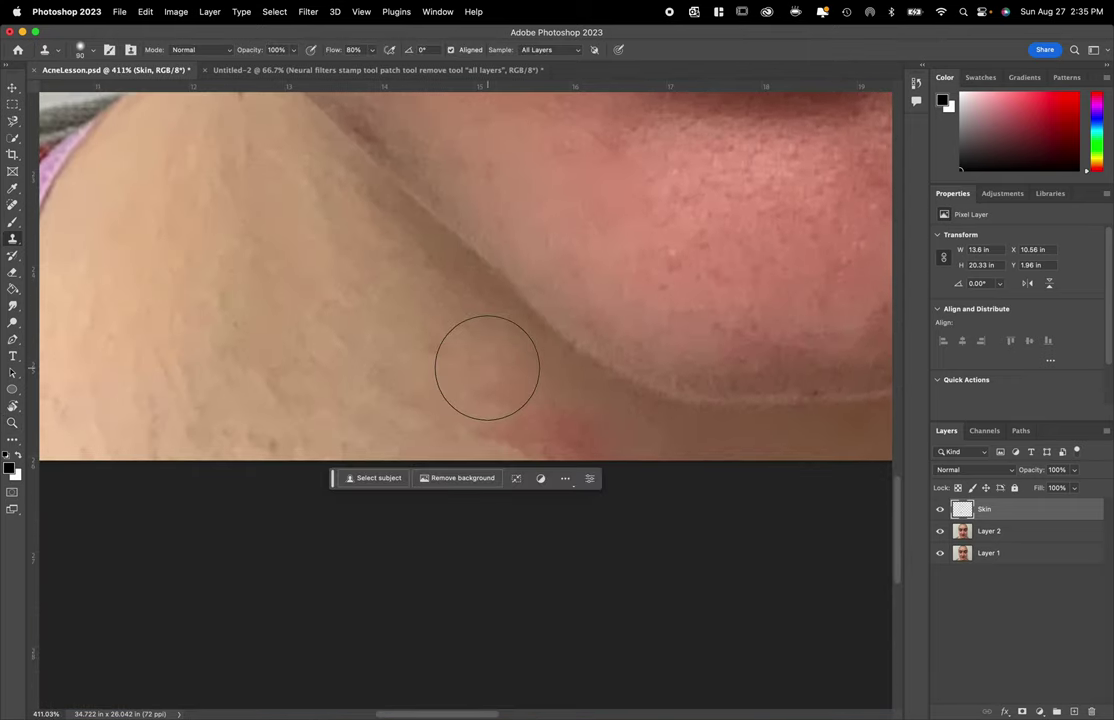
left_click(372, 51)
left_click_drag(357, 68, 356, 69)
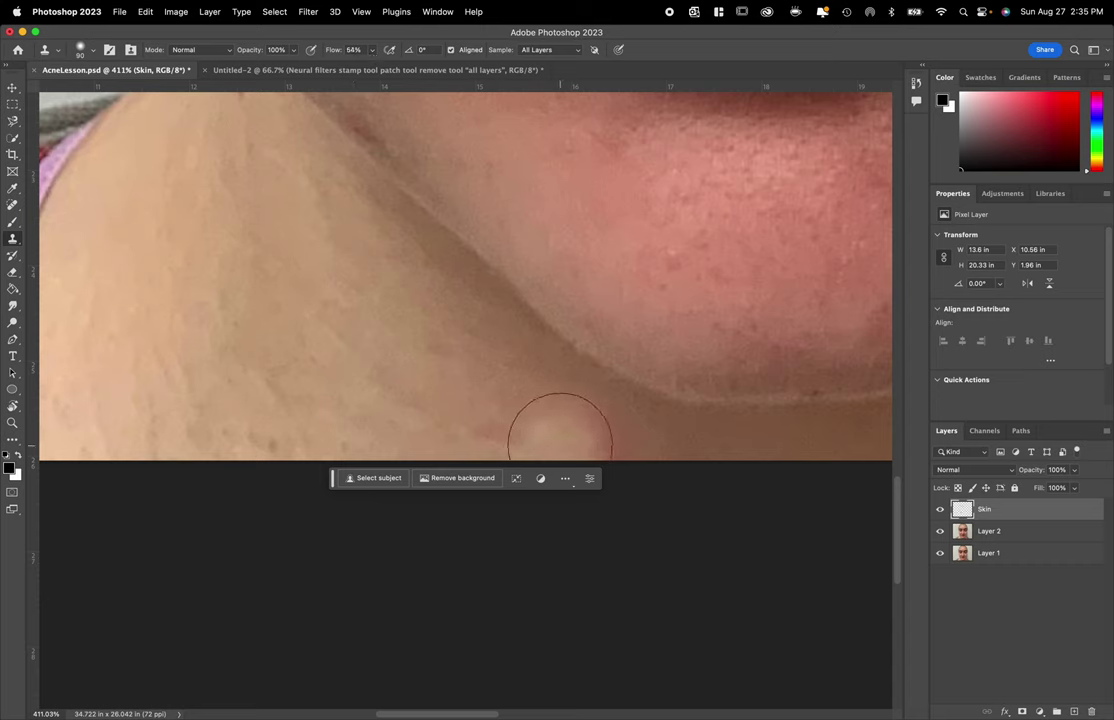
- Undo a stray clone stroke painted at the chin's edge
mouse_move(455, 452)
left_mouse_down()
mouse_move(344, 378)
mouse_move(530, 443)
mouse_move(675, 540)
left_mouse_up()
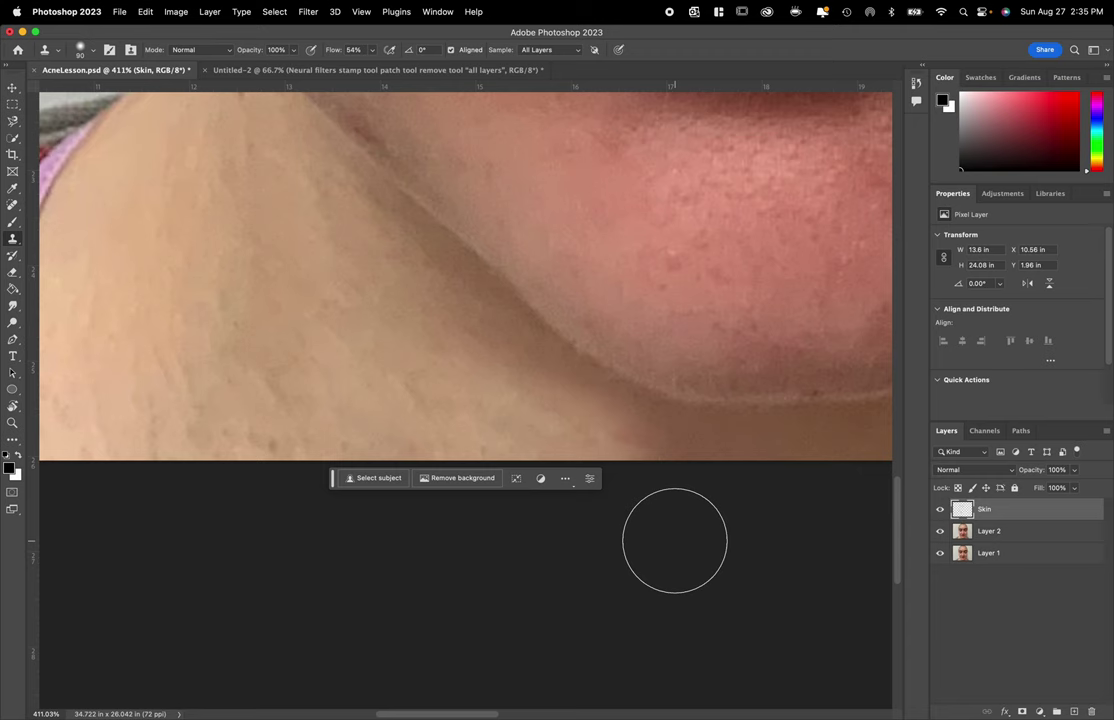
key("super+0")
scroll(675, 540, "down", 5)
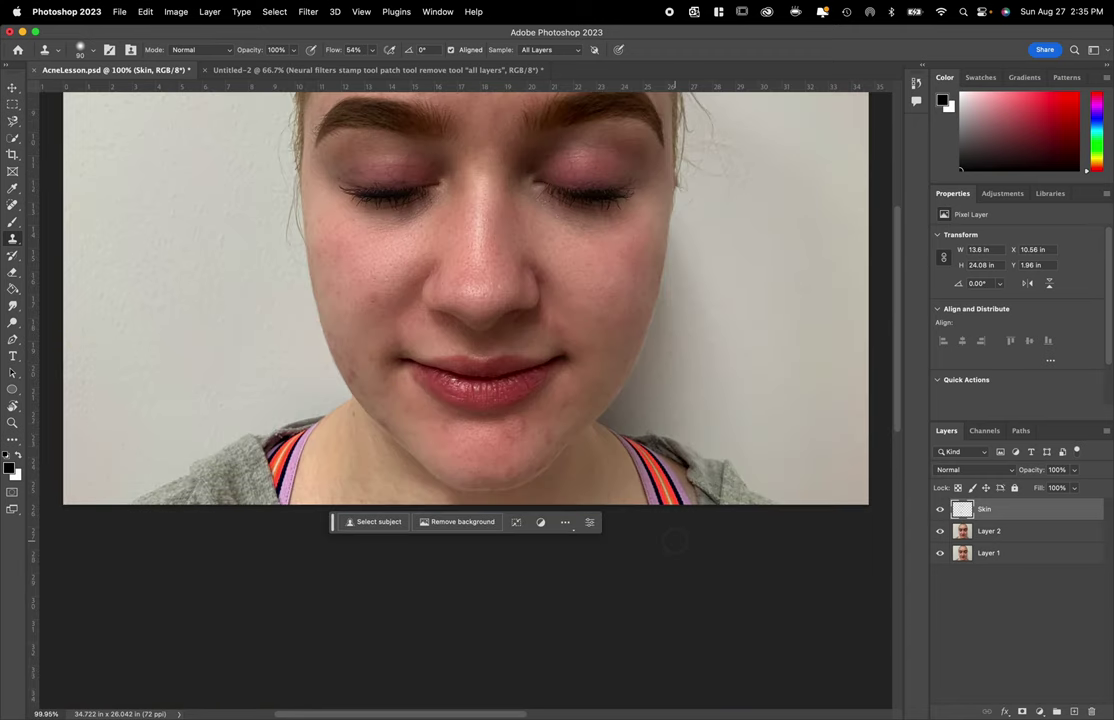
key("super+z")
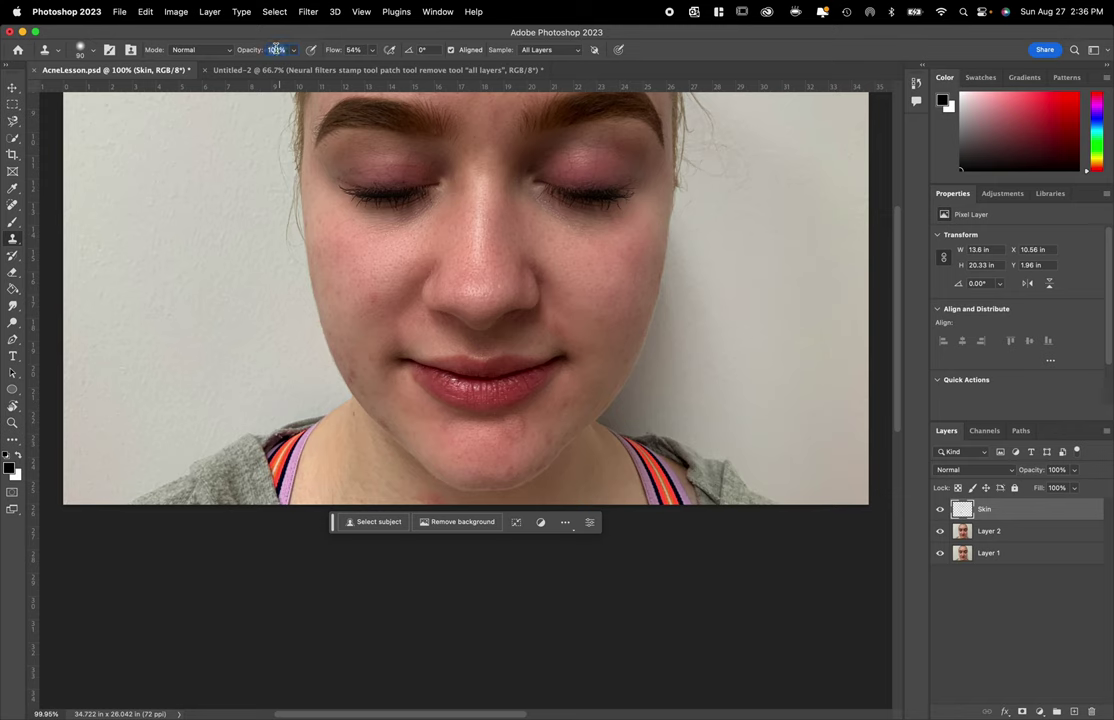
- Set the Clone Stamp opacity to 47% after dismissing an out-of-range value alert
key("Return")
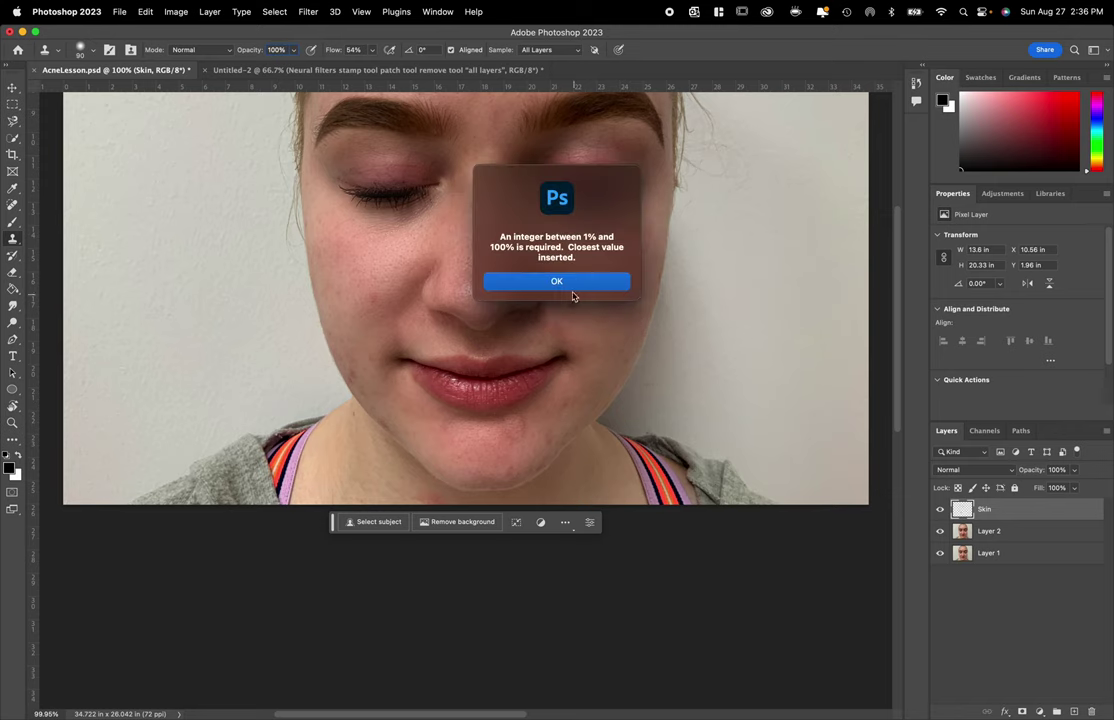
left_click(566, 284)
left_click(292, 50)
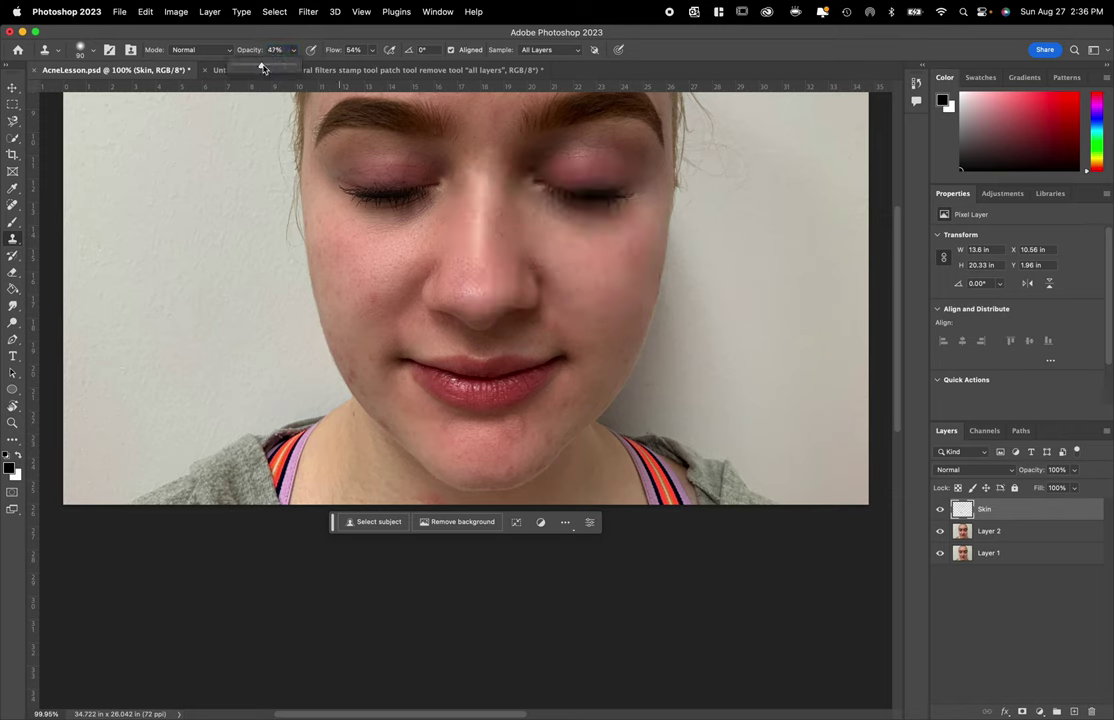
left_click_drag(262, 68, 264, 69)
mouse_move(458, 460)
left_mouse_down()
mouse_move(480, 462)
mouse_move(542, 517)
mouse_move(490, 500)
left_mouse_up()
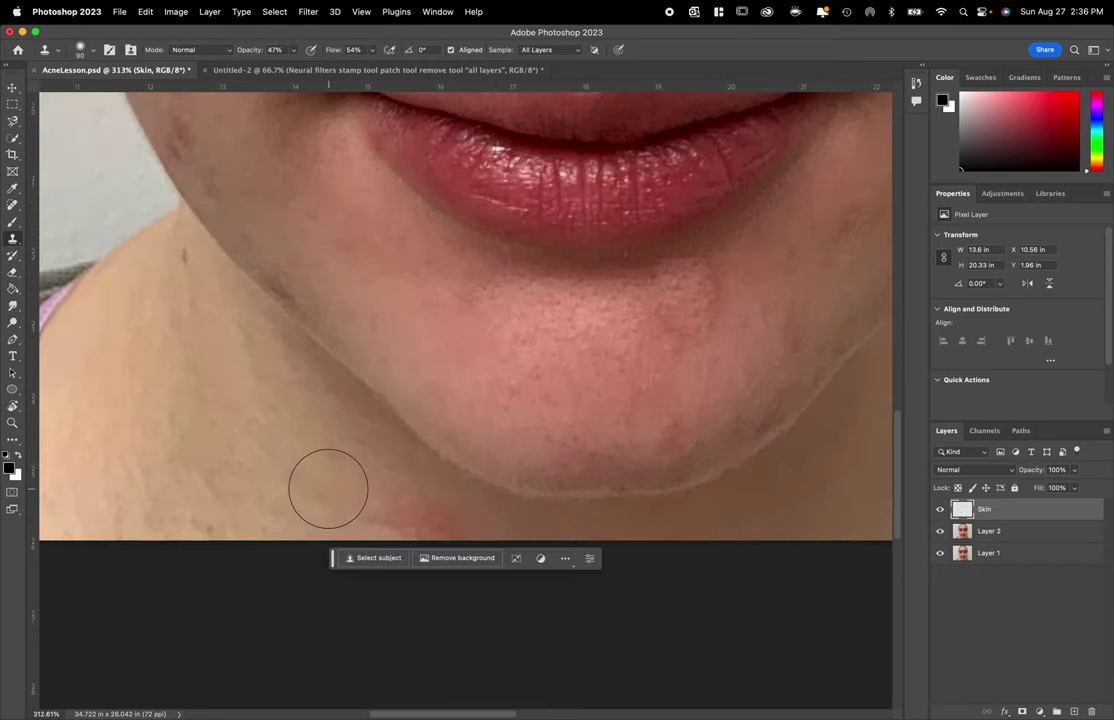
- Clone over the red spot at the chin's lower edge, sampling skin from its left
mouse_move(403, 515)
left_mouse_down()
mouse_move(433, 512)
mouse_move(388, 509)
mouse_move(388, 497)
mouse_move(430, 515)
left_mouse_up()
left_click(352, 500, "alt")
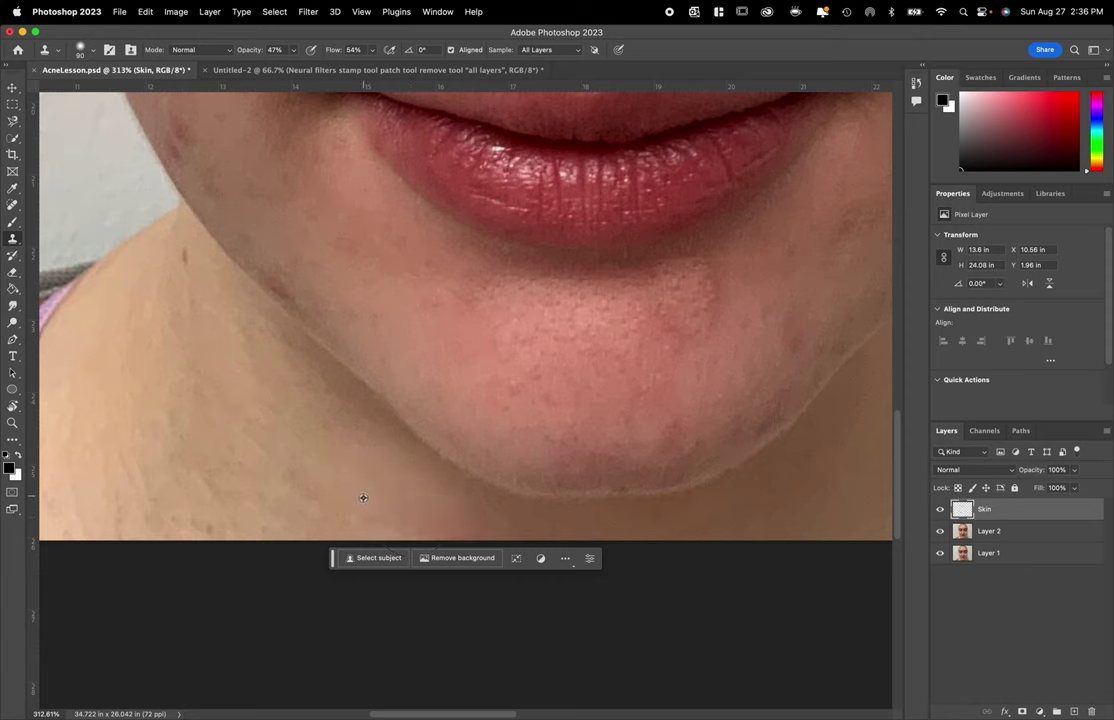
left_click(410, 516)
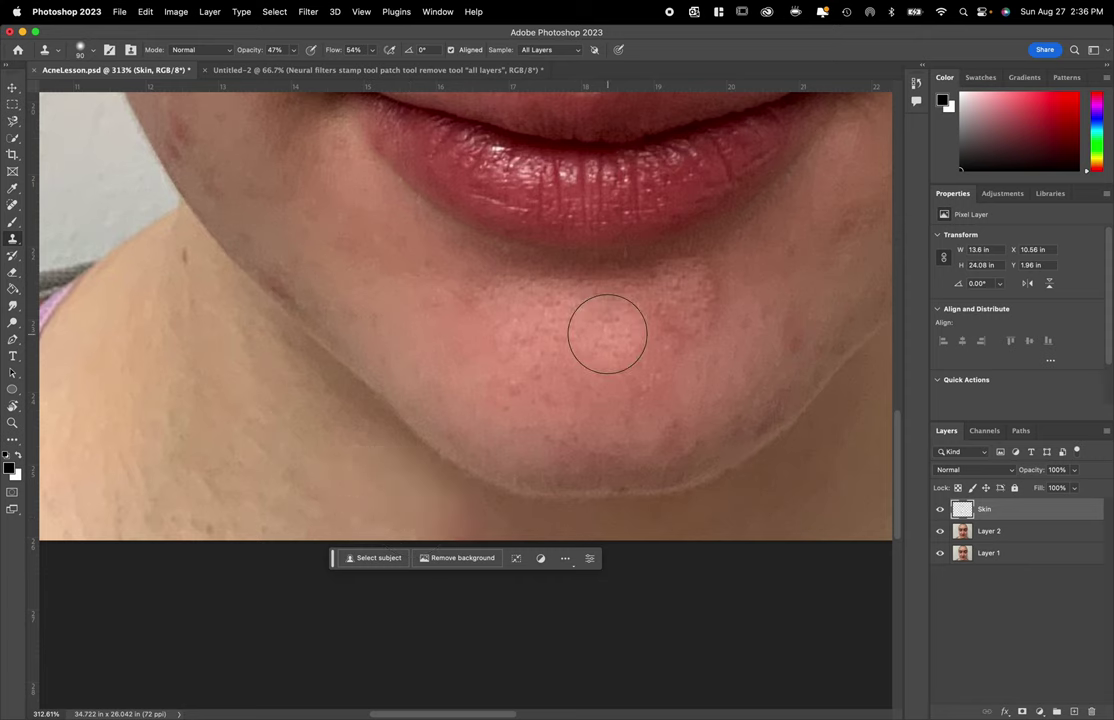
scroll(607, 323, "up", 5)
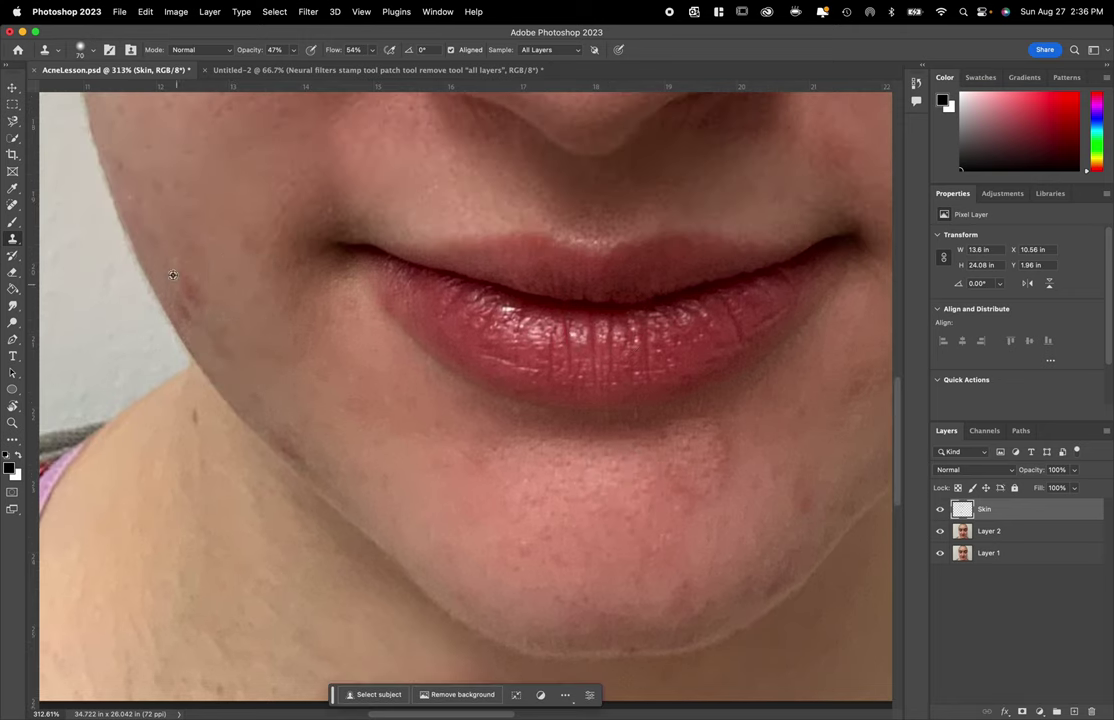
- Clone out the dark left-cheek blemish and raise clone opacity to 80%
left_click(156, 233, "alt")
left_click(191, 296)
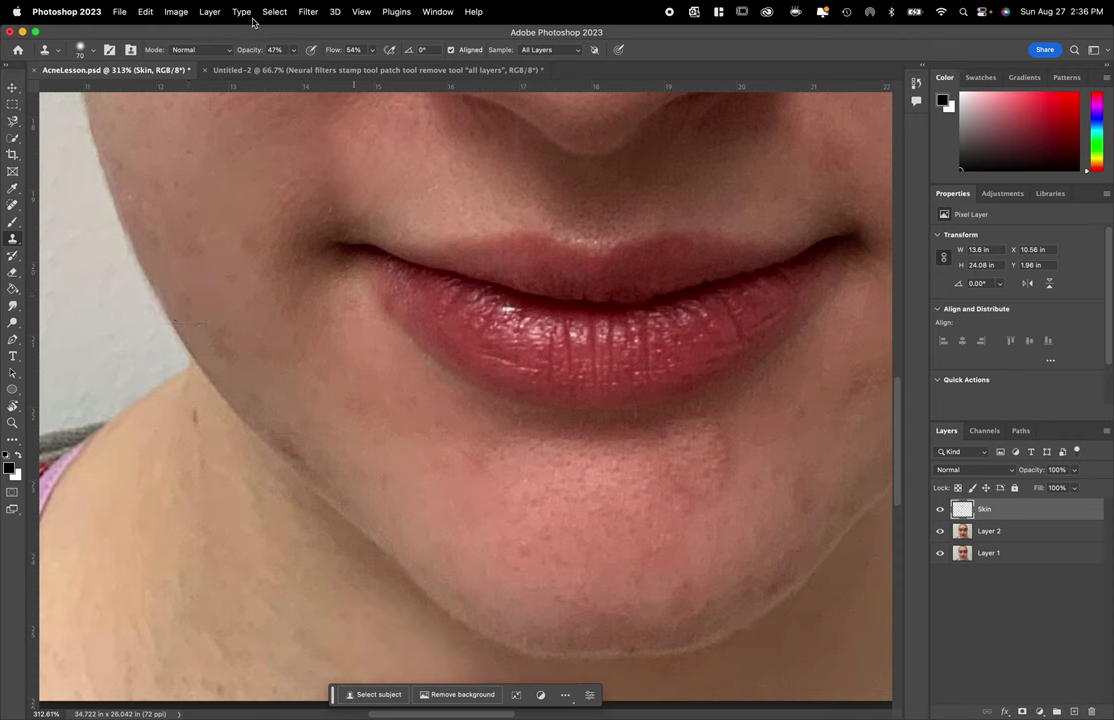
key("8")
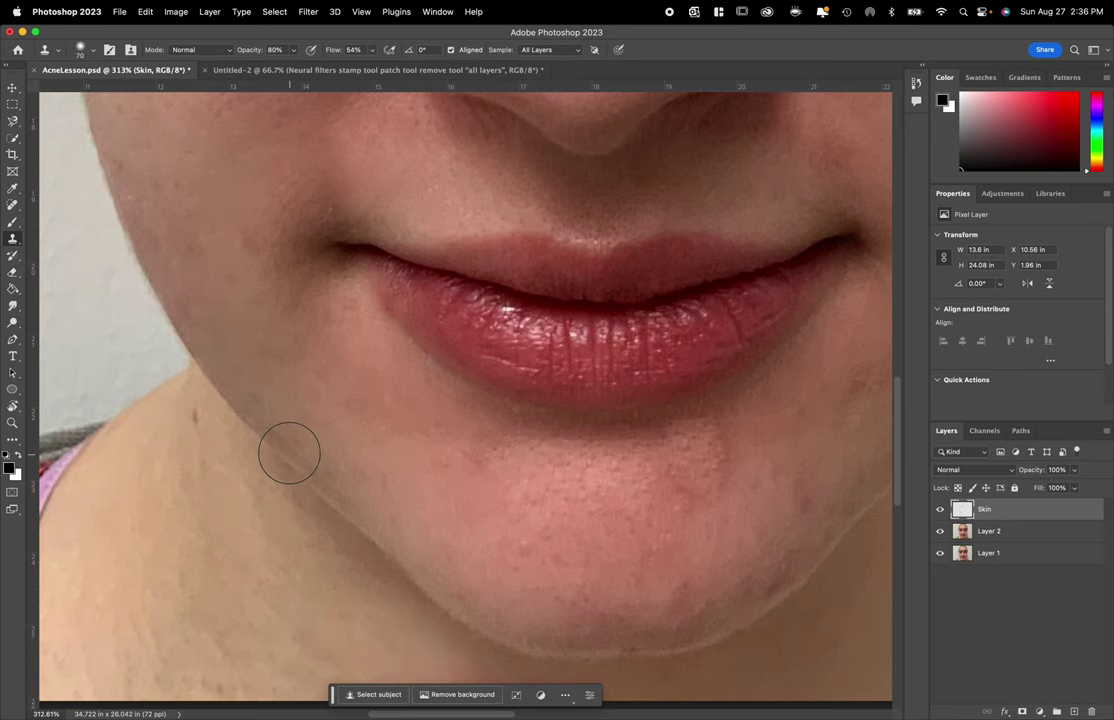
- Zoom in and undo the stray cloned patch painted at the cheek edge
scroll(446, 528, "up", 10)
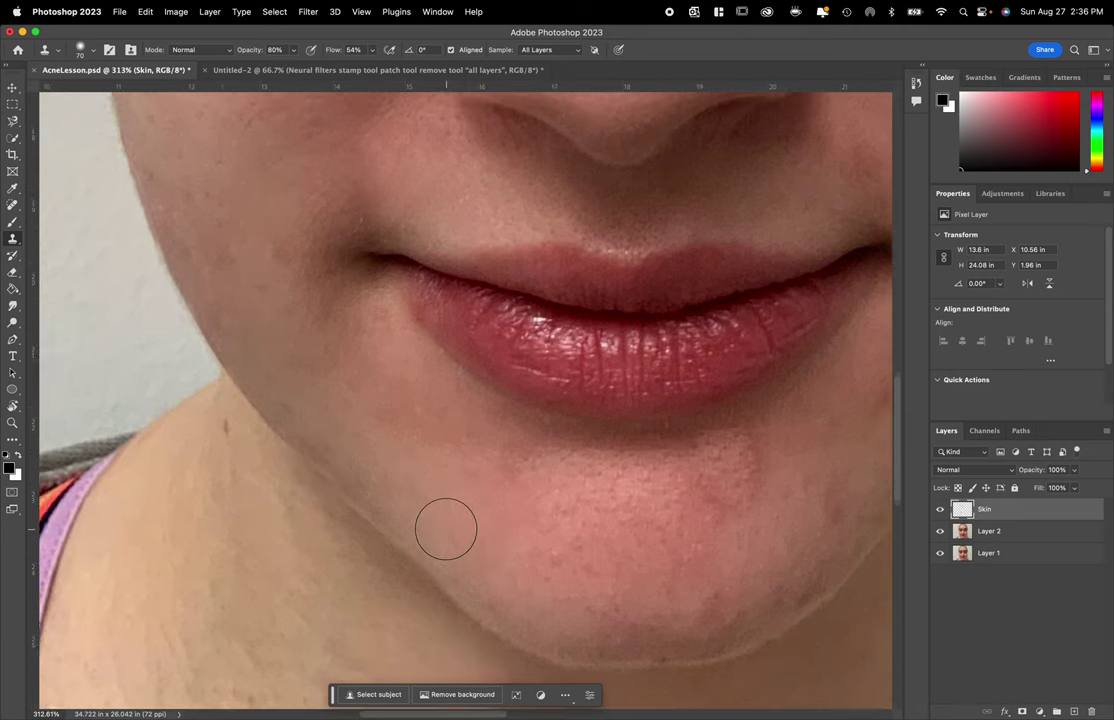
scroll(446, 528, "up", 3)
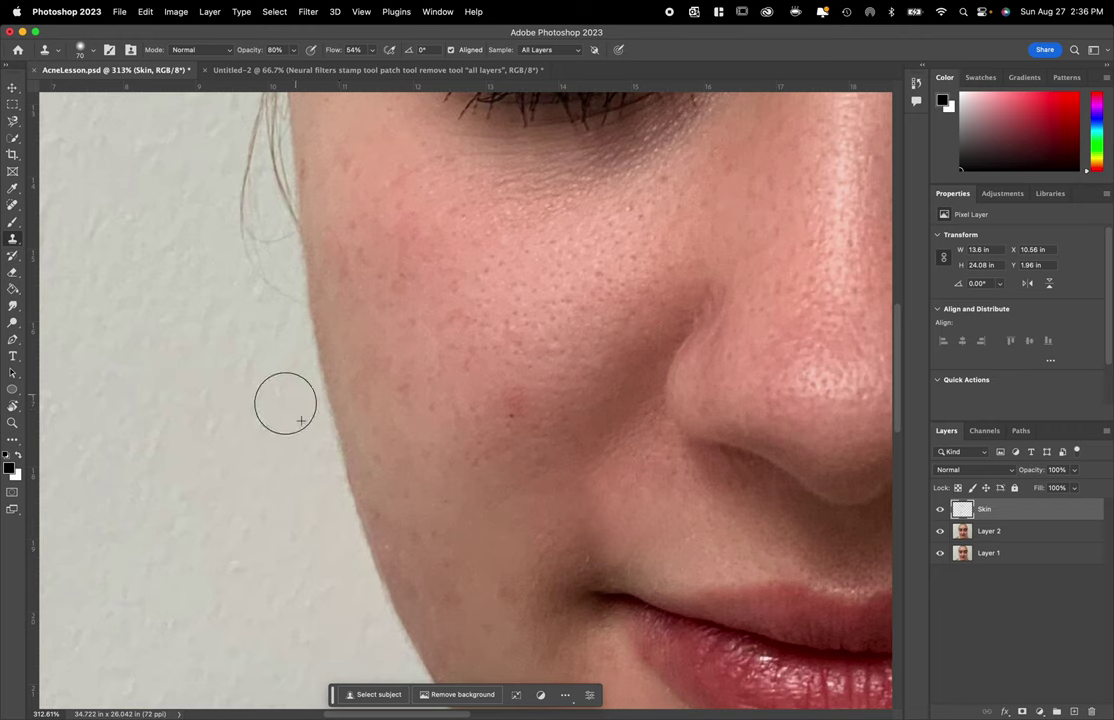
left_click(343, 462, "alt")
left_click(324, 438)
key("ctrl+z")
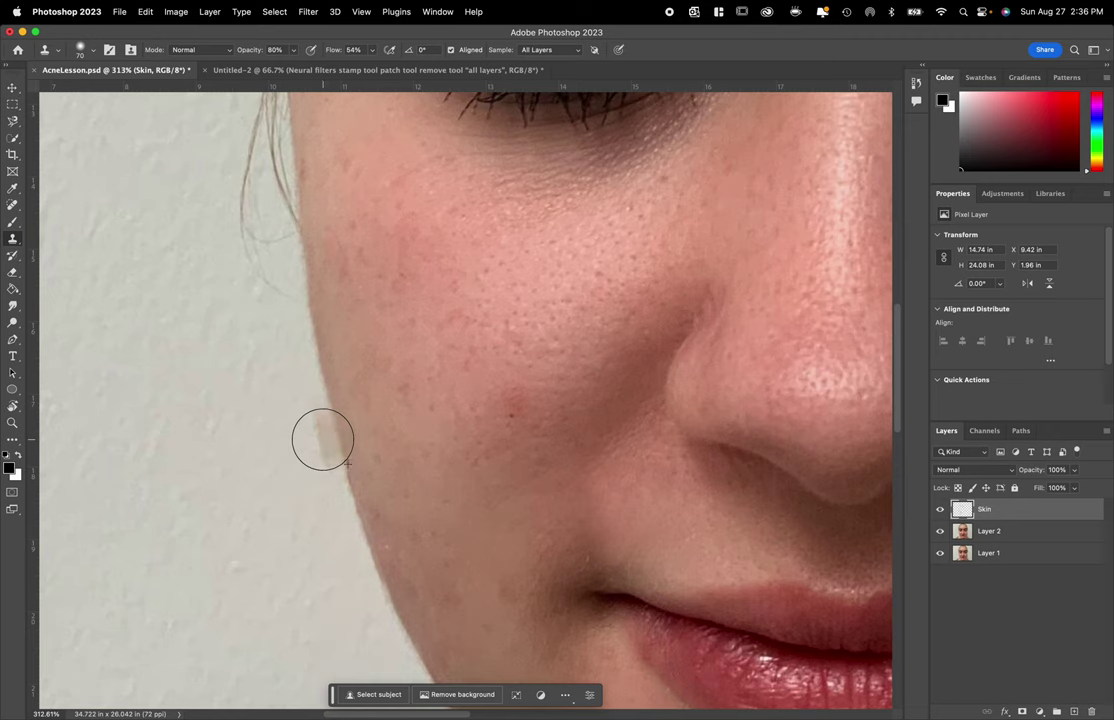
- Undo another stray cheek-edge clone stroke, shrink the brush to 30, and select the Spot Healing Brush
left_click(285, 441)
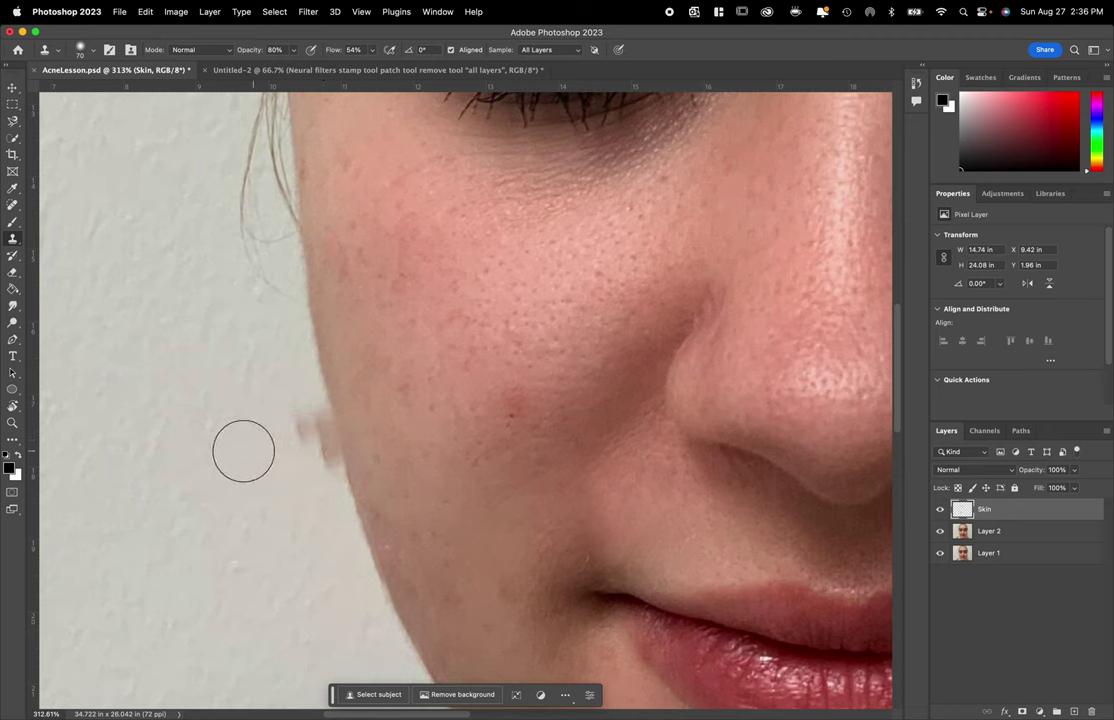
key("ctrl+z")
key("ctrl+z")
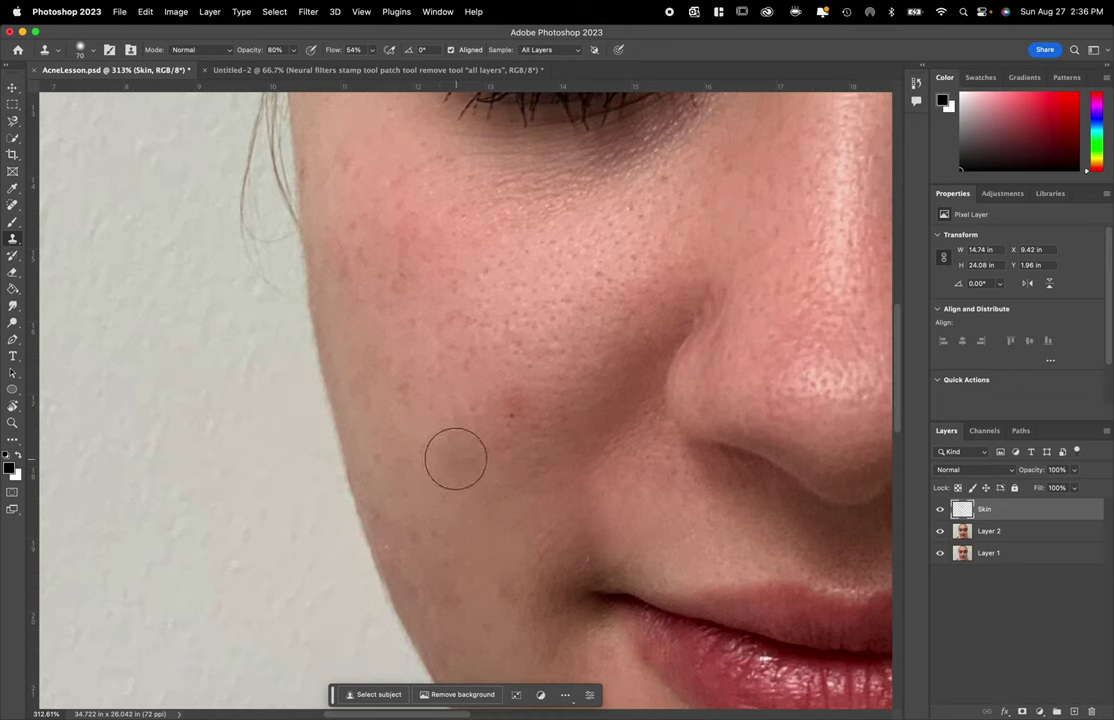
key("bracketleft")
key("bracketleft")
key("bracketleft")
key("bracketleft")
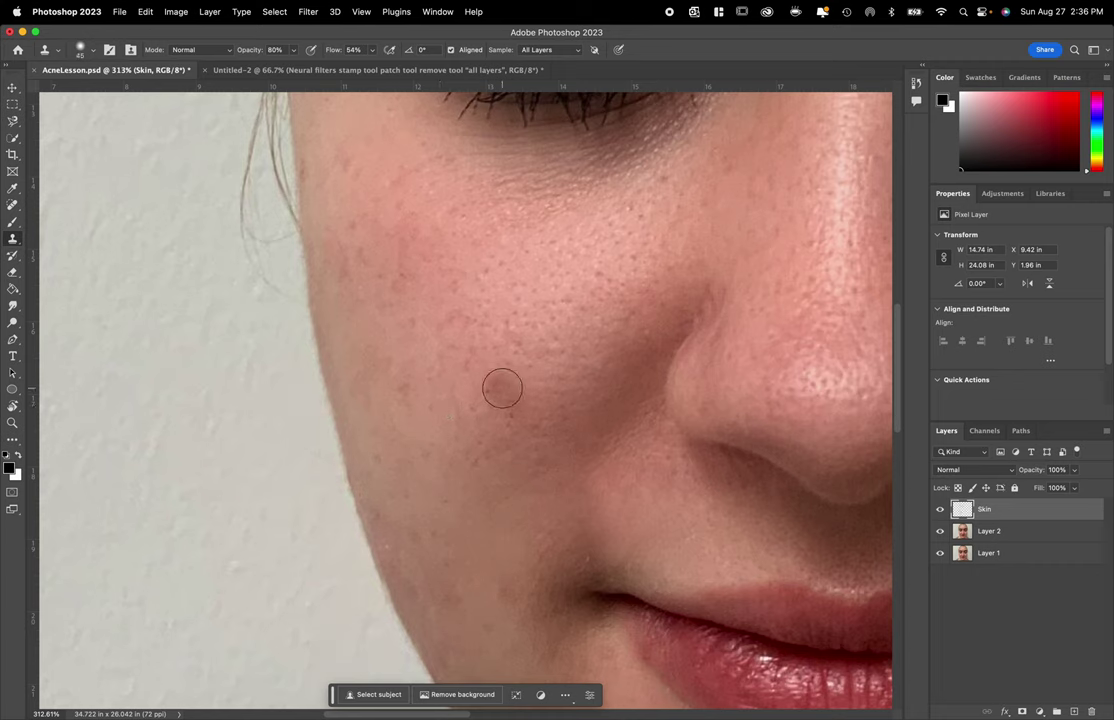
key("j")
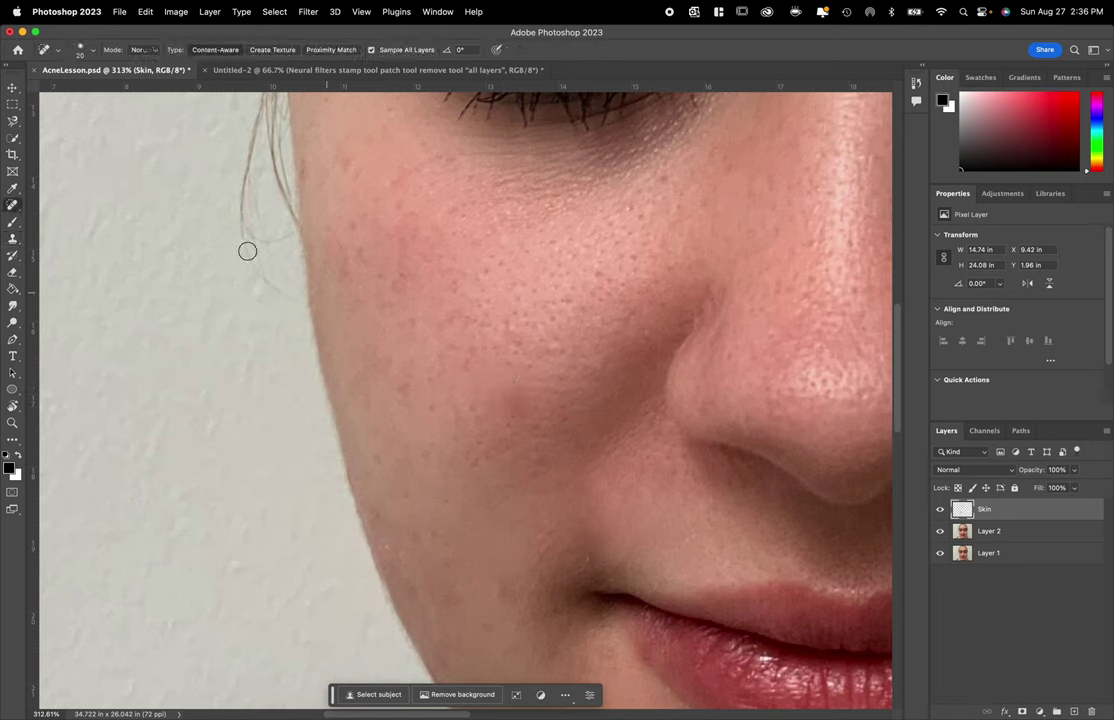
- Spot-heal the cheek blemish and zoom out to view the whole face
right_click(12, 205)
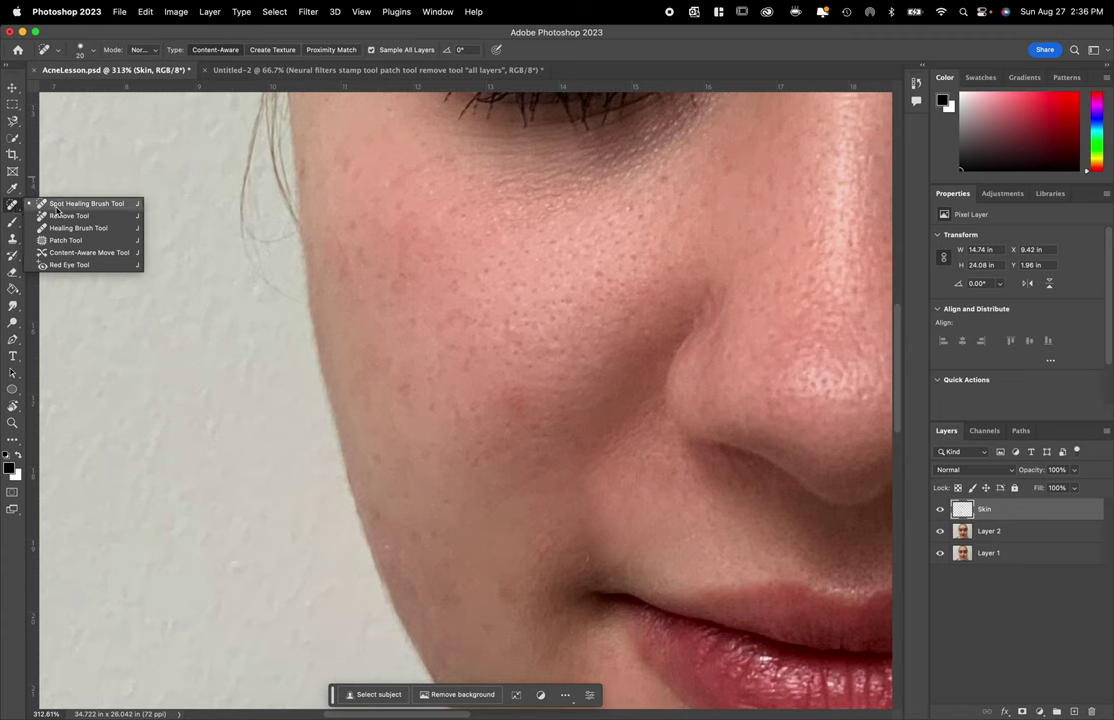
left_click(50, 180)
left_click_drag(527, 413, 510, 395)
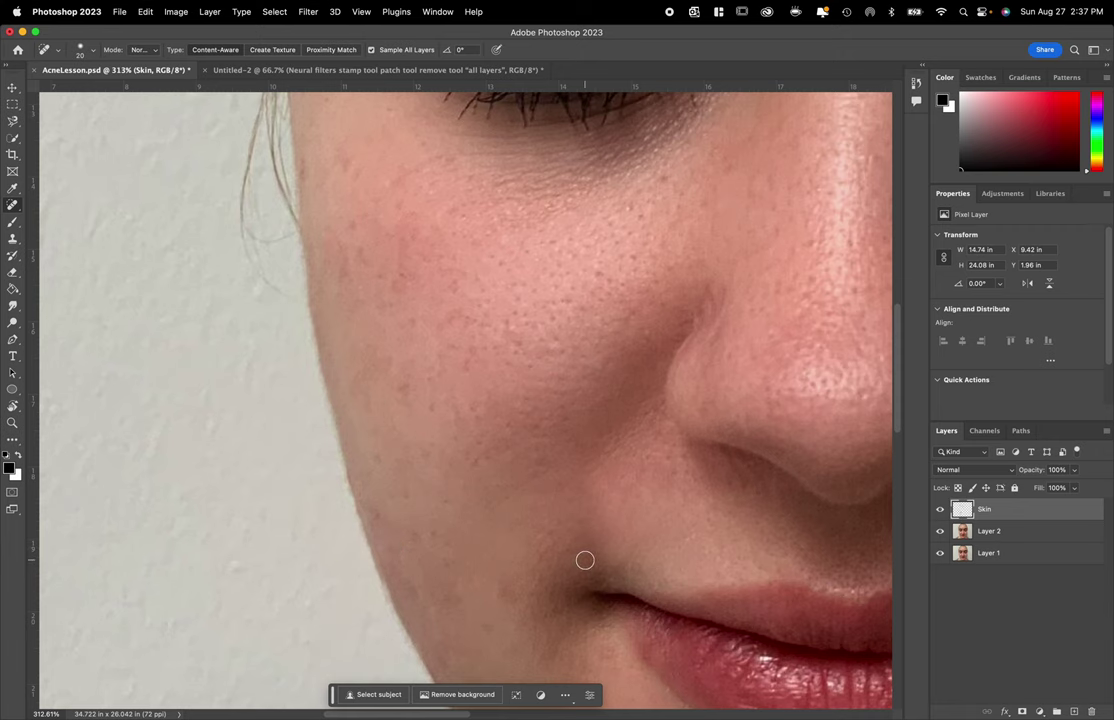
scroll(582, 561, "up", 15)
scroll(585, 560, "up", 3)
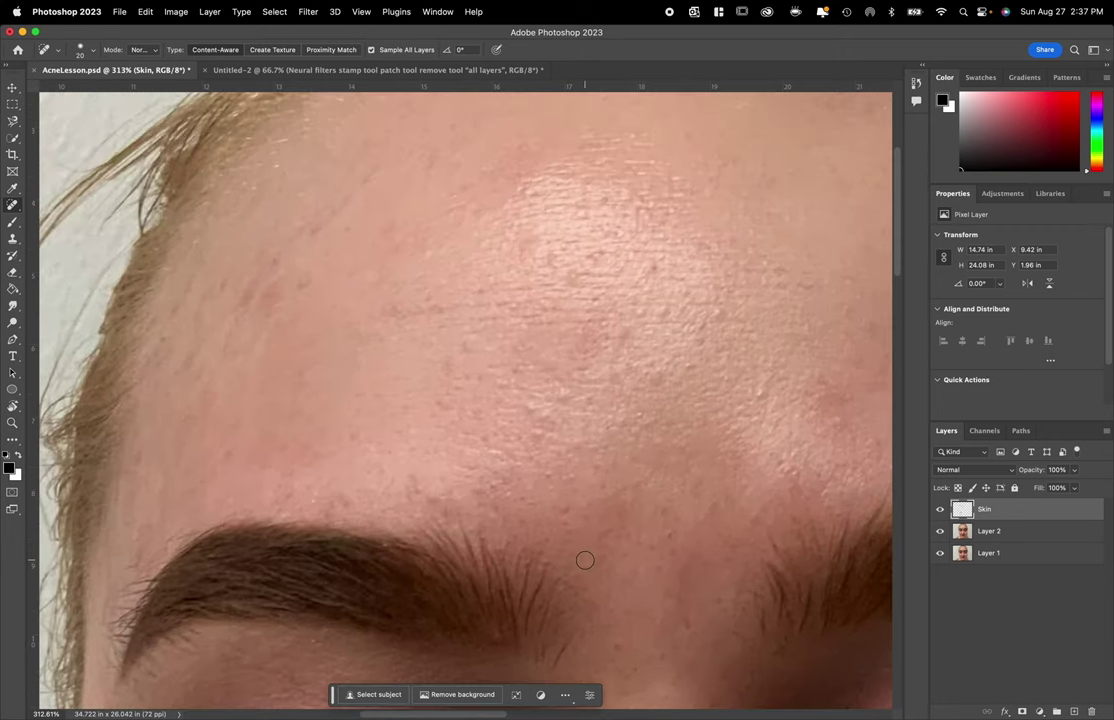
key("super+0")
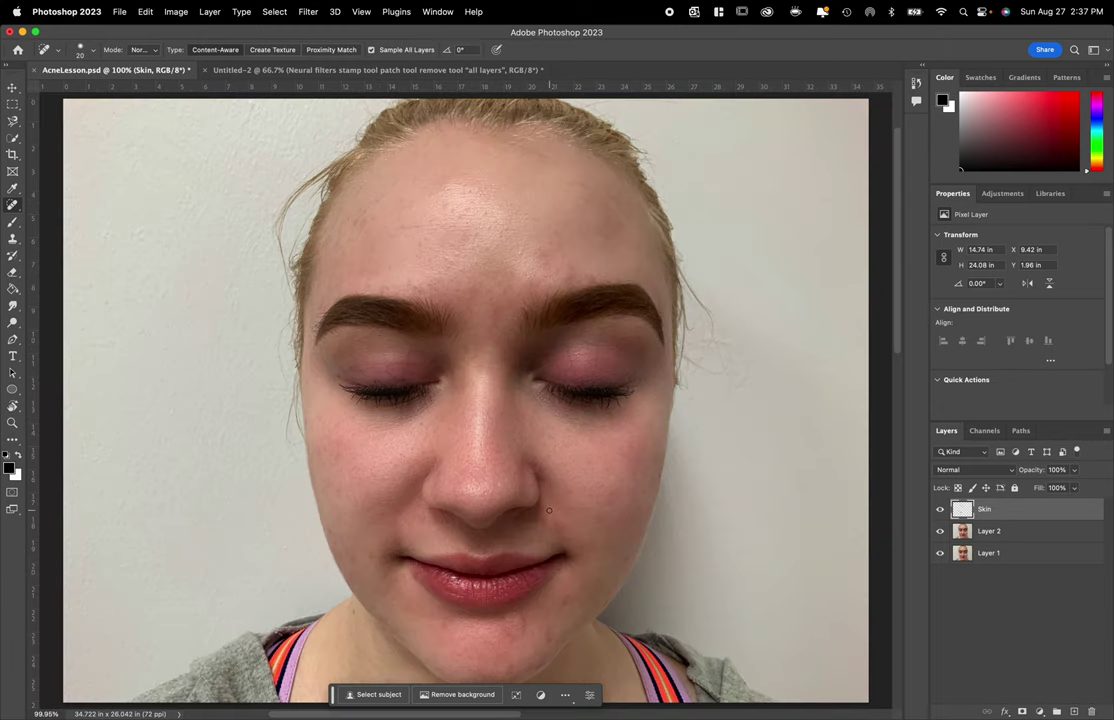
scroll(548, 511, "down", 5)
- Return to Clone Stamp at about size 45 and clone skin near the lip corner, undoing one stroke
key("s")
scroll(600, 520, "up", 5)
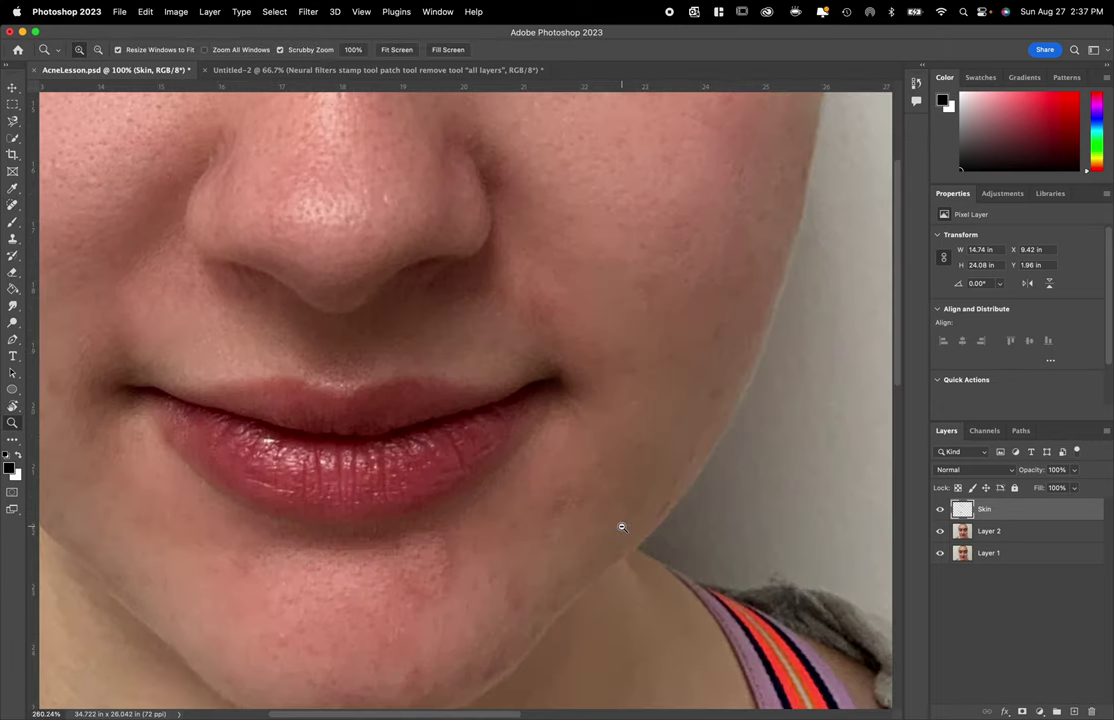
key("bracketright")
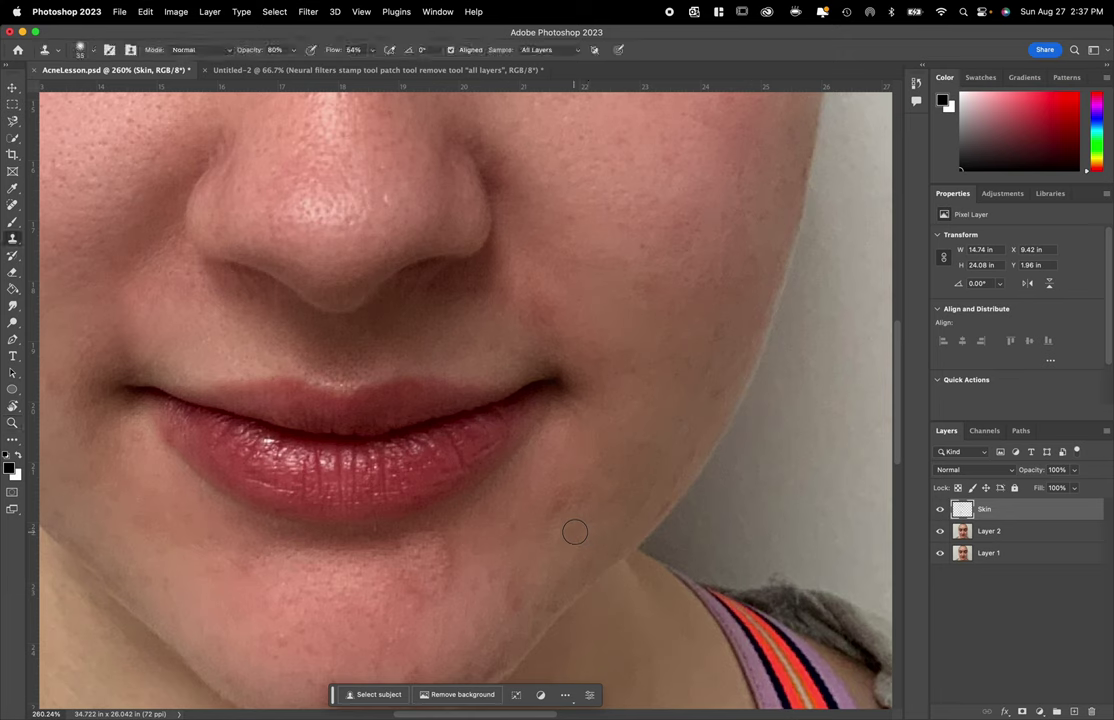
key("bracketright")
mouse_move(583, 515)
left_mouse_down()
mouse_move(557, 535)
mouse_move(573, 438)
left_mouse_up()
left_click(573, 438, "alt")
mouse_move(506, 503)
left_mouse_down()
mouse_move(545, 473)
mouse_move(535, 497)
left_mouse_up()
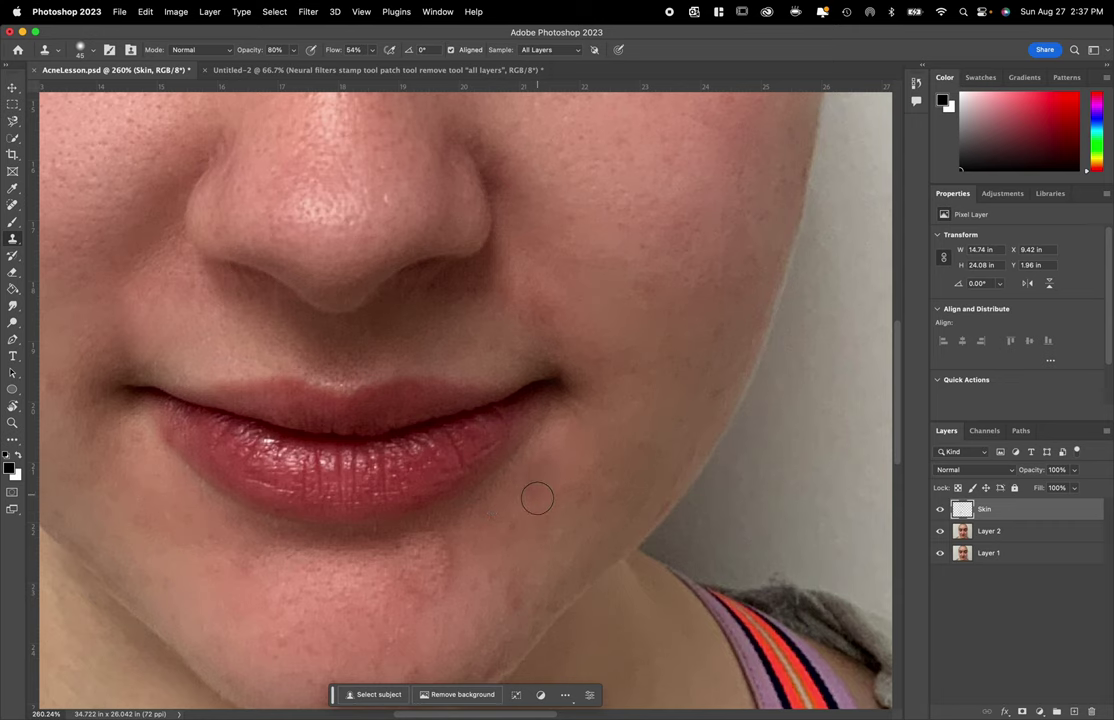
key("super+z")
- Clone over the chin blemishes with a 100 px brush at 40% opacity, then fit the face on screen
mouse_move(542, 582)
left_mouse_down()
mouse_move(515, 609)
mouse_move(510, 597)
left_mouse_up()
scroll(590, 540, "up", 3)
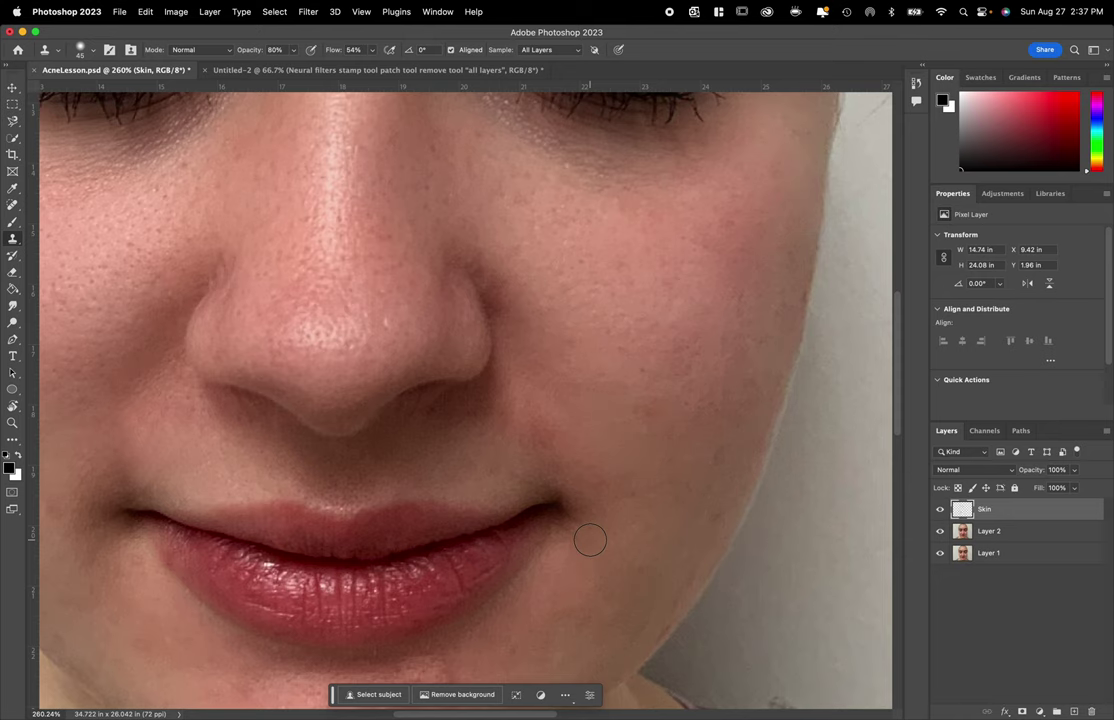
key("bracketright")
key("bracketright")
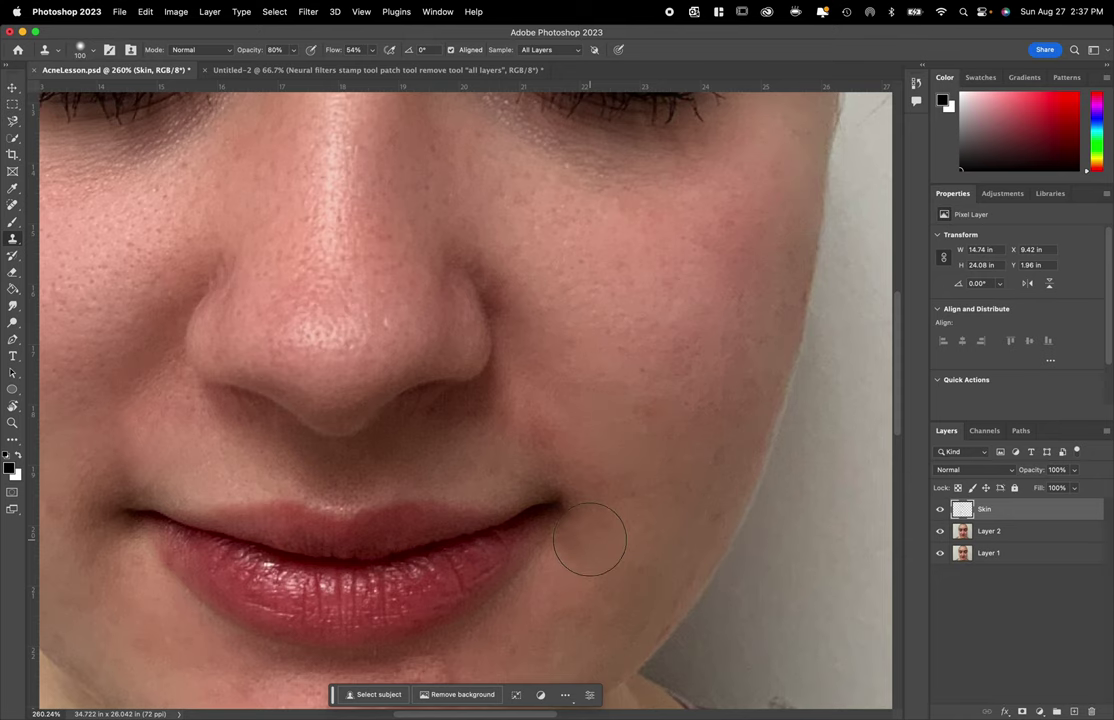
key("4")
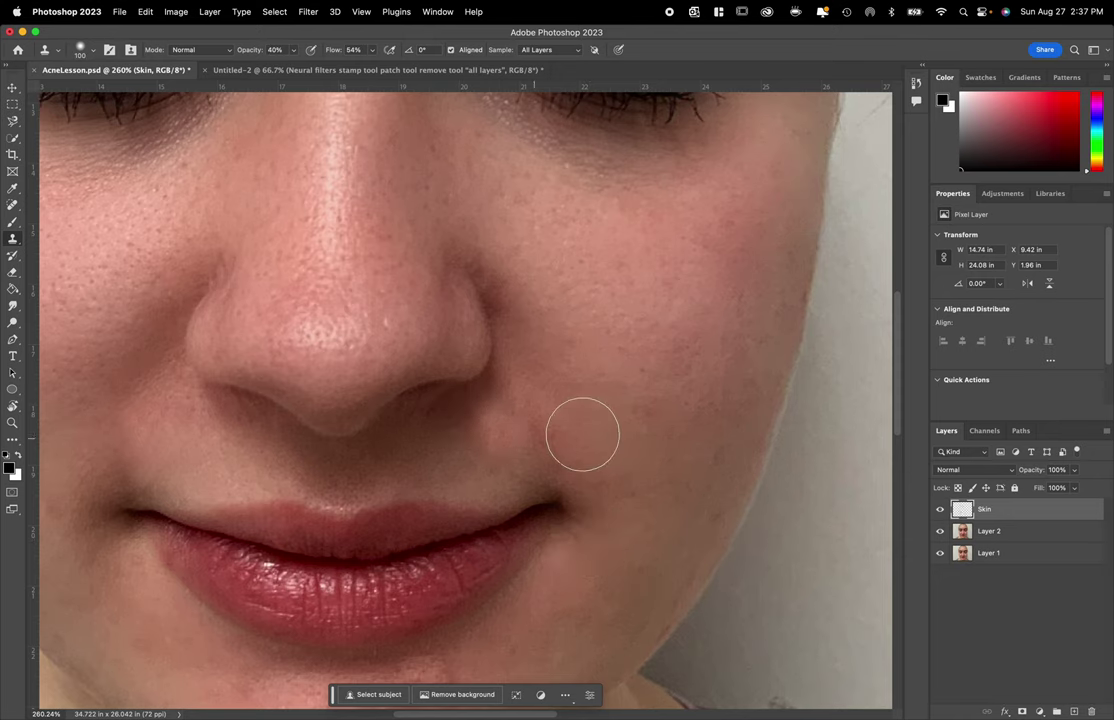
scroll(582, 434, "down", 3)
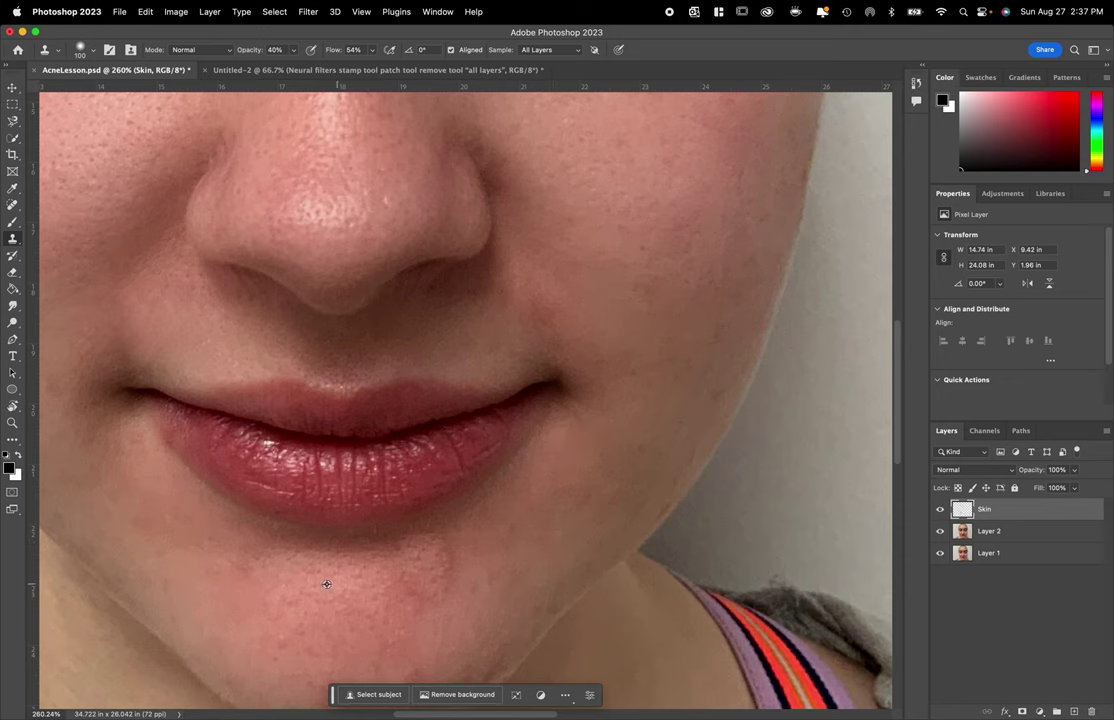
mouse_move(427, 568)
left_mouse_down()
mouse_move(463, 567)
mouse_move(430, 592)
mouse_move(480, 587)
mouse_move(442, 606)
mouse_move(457, 570)
left_mouse_up()
left_click(443, 607, "alt")
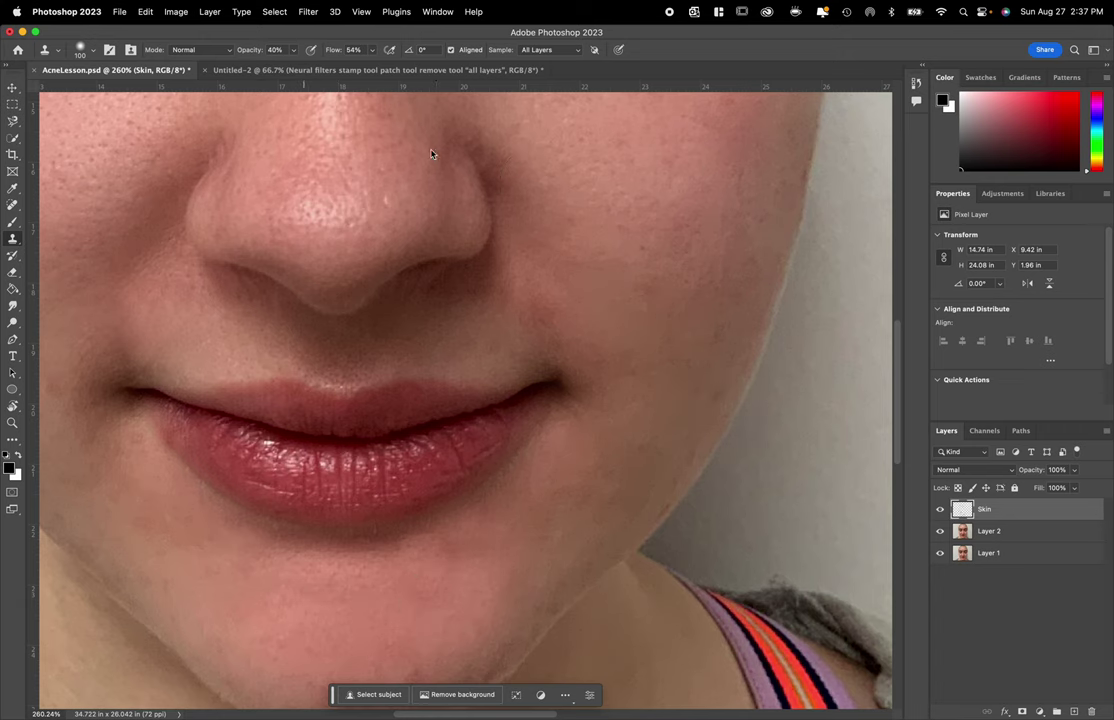
key("super+0")
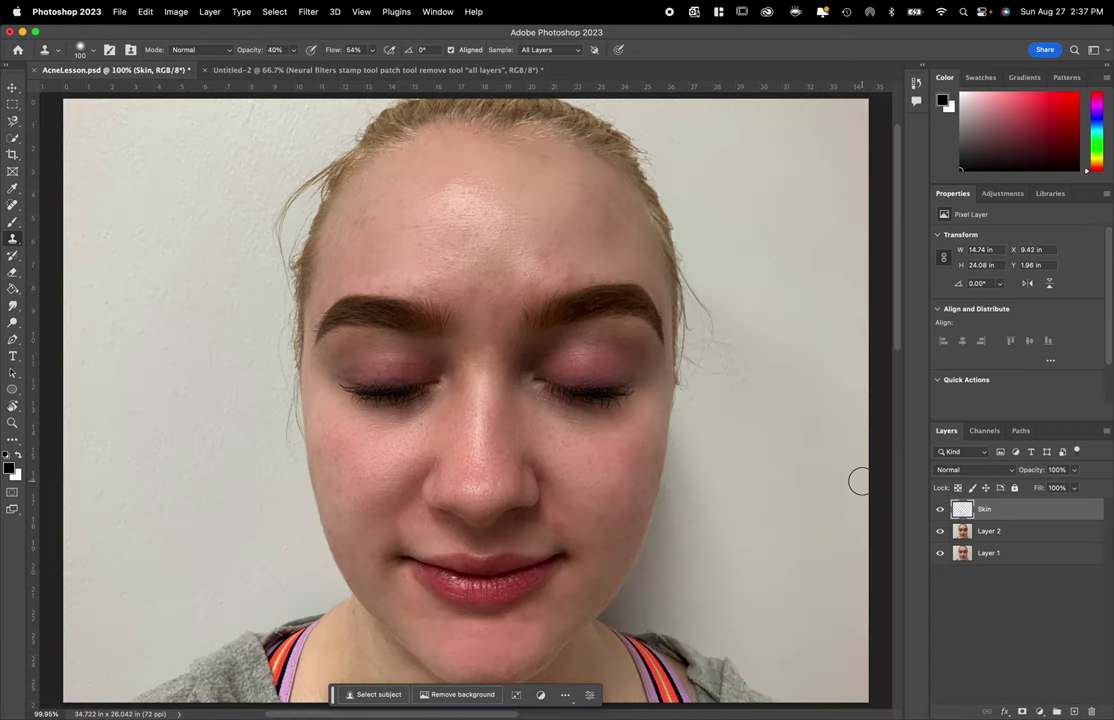
- Toggle the Skin layer off and on to compare, then zoom in on the lips and chin
scroll(859, 482, "down", 2)
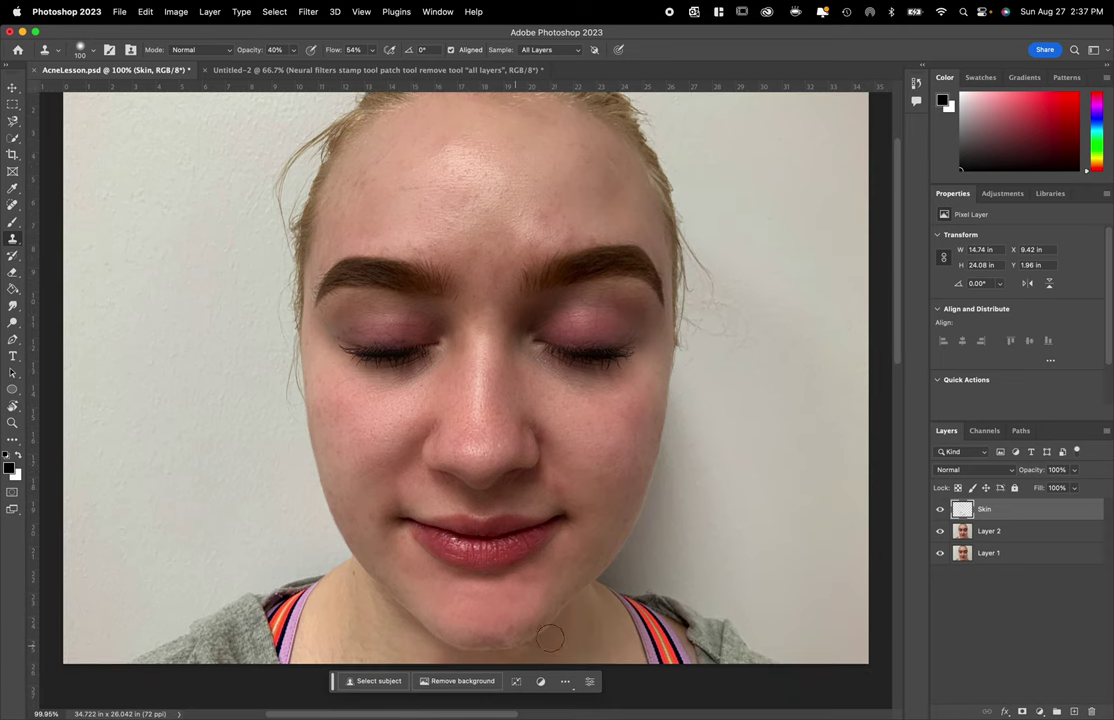
left_click(940, 509)
left_click(940, 509)
key("z")
mouse_move(530, 605)
left_mouse_down()
mouse_move(592, 599)
mouse_move(510, 597)
mouse_move(549, 594)
left_mouse_up()
scroll(549, 594, "up", 3)
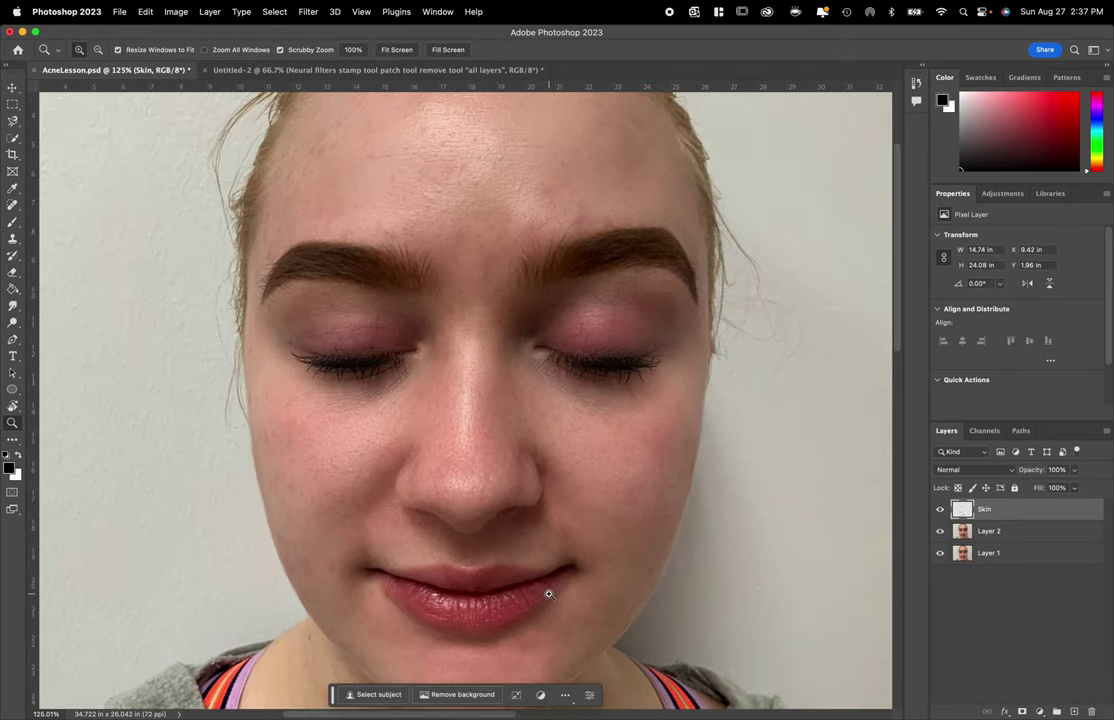
- Clone sampled forehead skin over the brow blemish and the area between the brows
key("s")
left_click(595, 187, "alt")
left_click(567, 219)
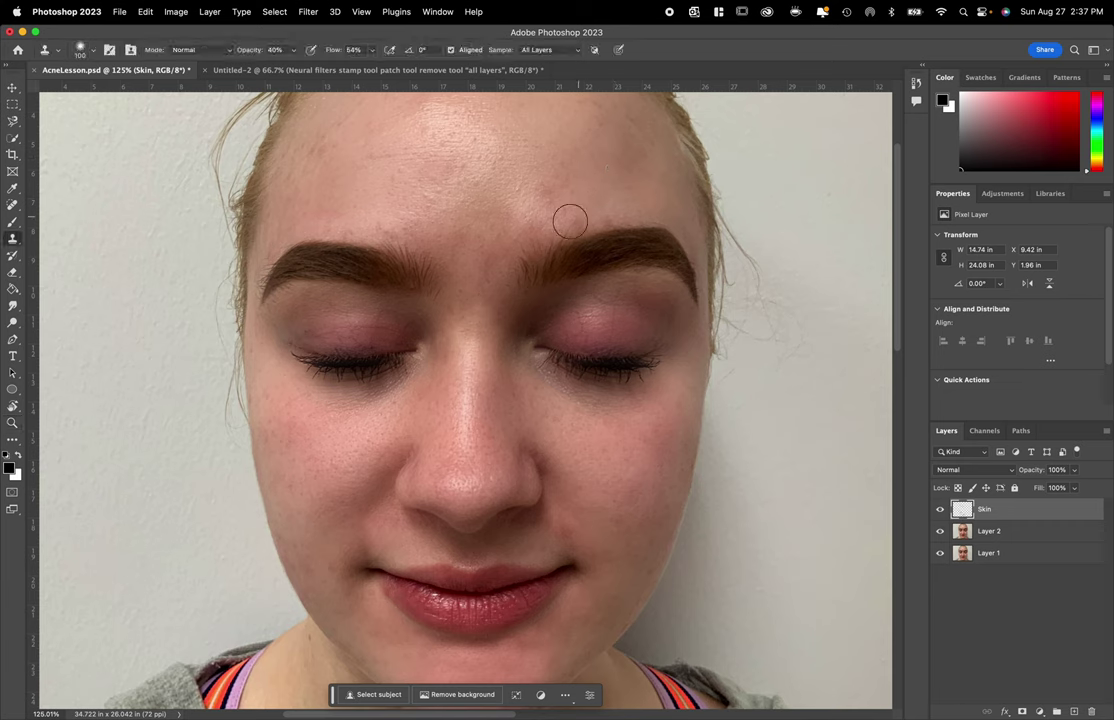
left_click(585, 178)
left_click(607, 214)
left_click(386, 214, "alt")
mouse_move(403, 231)
left_mouse_down()
mouse_move(344, 221)
mouse_move(440, 251)
left_mouse_up()
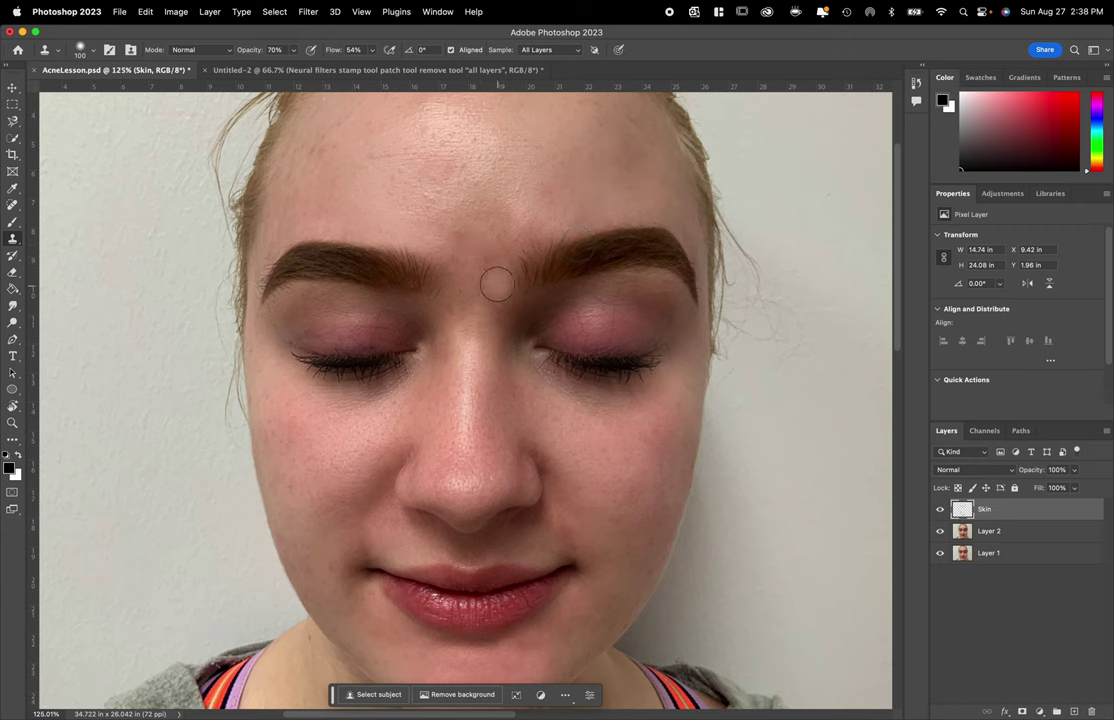
- Set clone opacity to 40%, pick a forehead source, and enlarge the brush to 250 px
key("4")
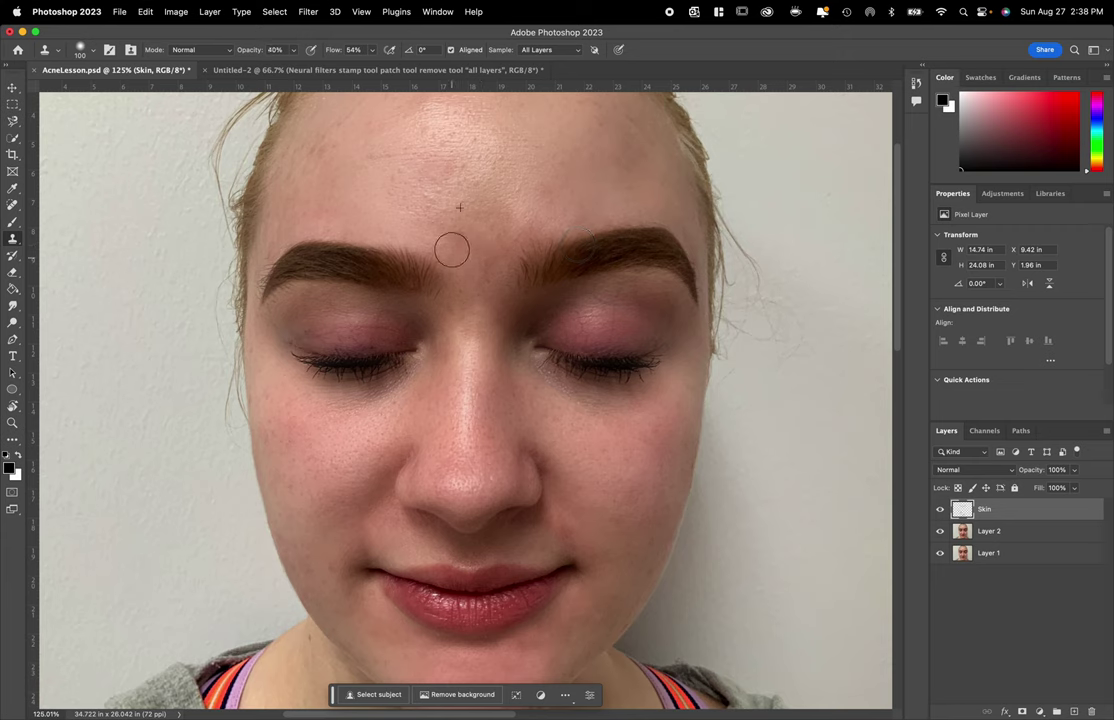
left_click(469, 218, "alt")
scroll(477, 400, "up", 4)
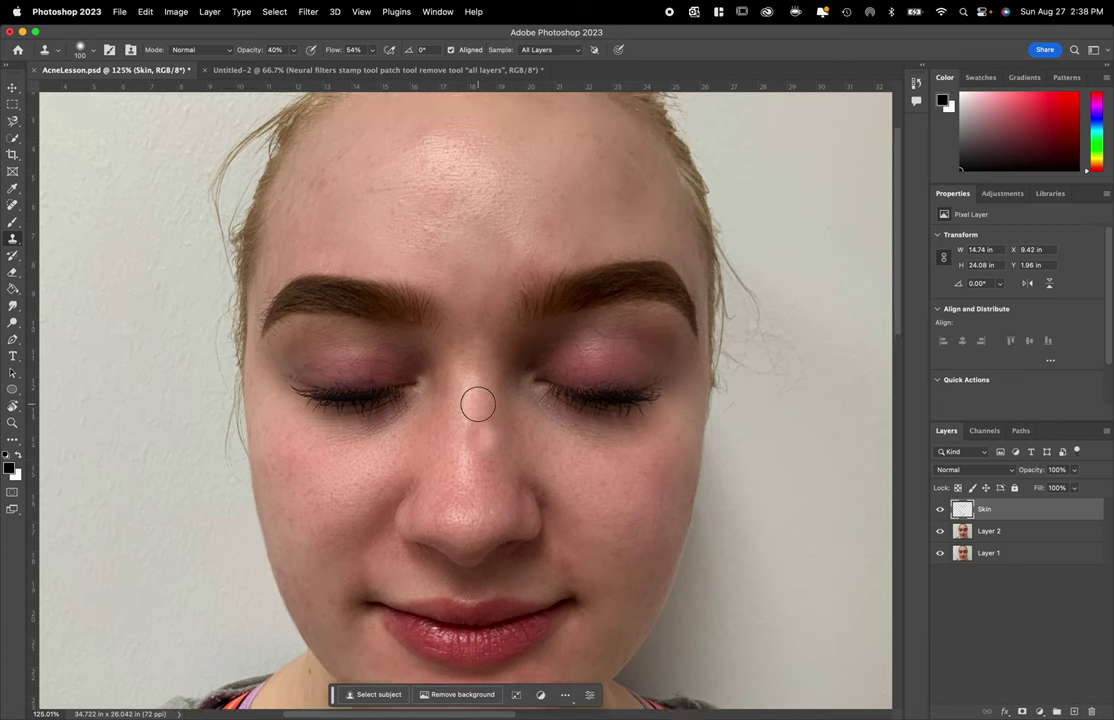
key("bracketright")
key("bracketright")
key("bracketright")
key("bracketright")
key("bracketright")
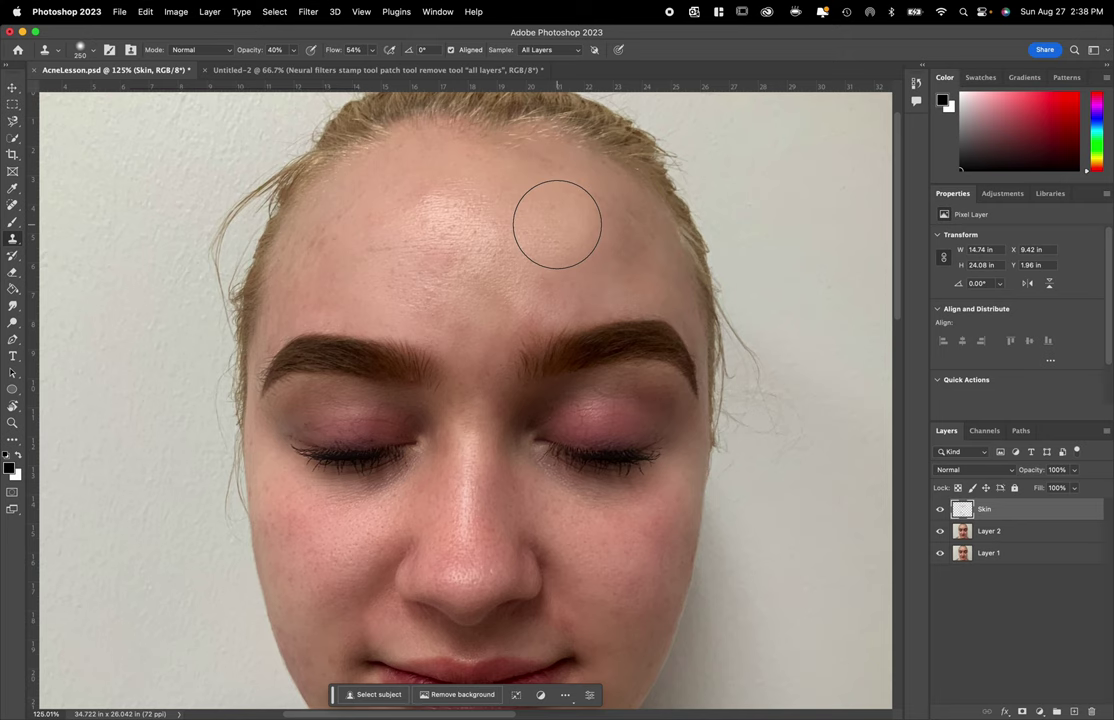
- Clone over the bright forehead shine from new sources, then shrink the brush to 125
key("alt")
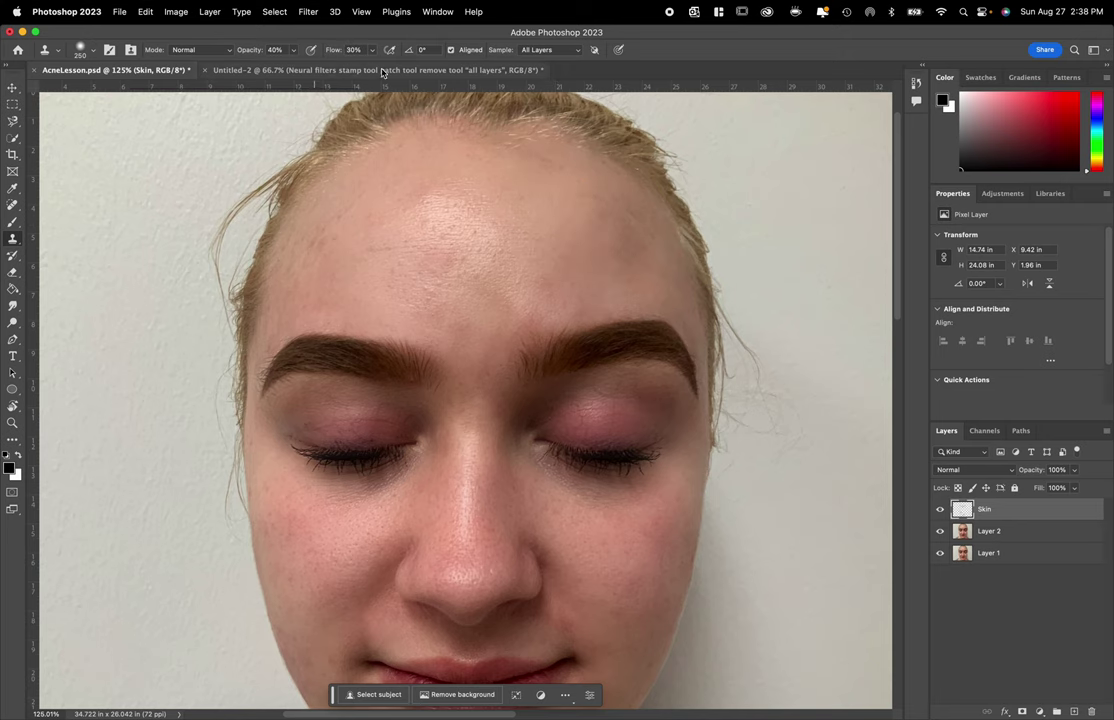
left_click(555, 237, "alt")
mouse_move(497, 229)
left_mouse_down()
mouse_move(448, 229)
mouse_move(444, 212)
mouse_move(461, 212)
mouse_move(429, 221)
mouse_move(482, 285)
mouse_move(419, 289)
mouse_move(544, 280)
mouse_move(519, 346)
mouse_move(512, 471)
mouse_move(461, 527)
mouse_move(467, 432)
mouse_move(463, 464)
left_mouse_up()
key("alt")
left_click(447, 180, "alt")
key("bracketleft")
key("bracketleft")
key("bracketleft")
key("bracketleft")
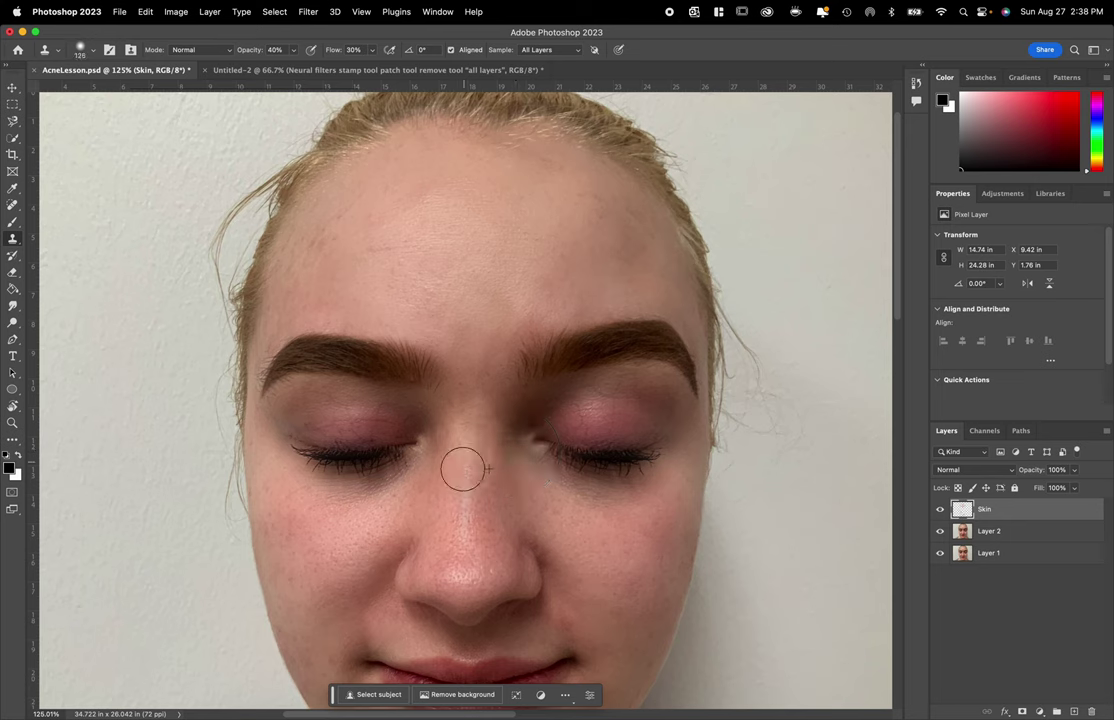
left_click(940, 510)
left_click(940, 510)
key("super+minus")
left_click(940, 510)
left_click(940, 510)
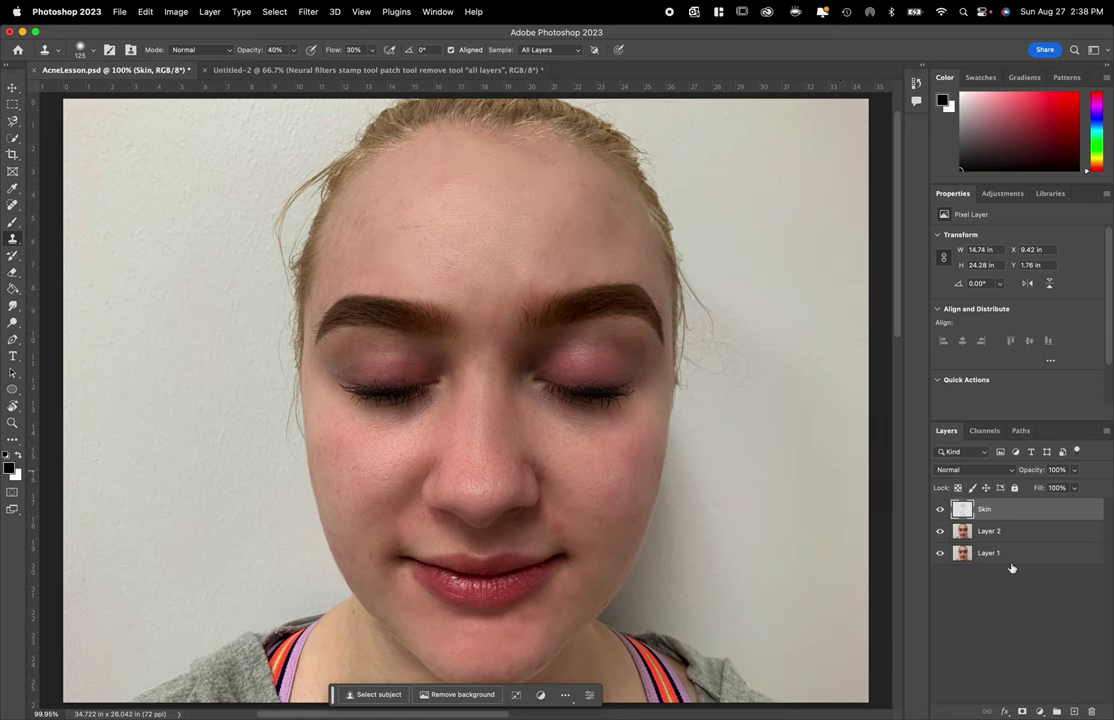
right_click(1002, 510)
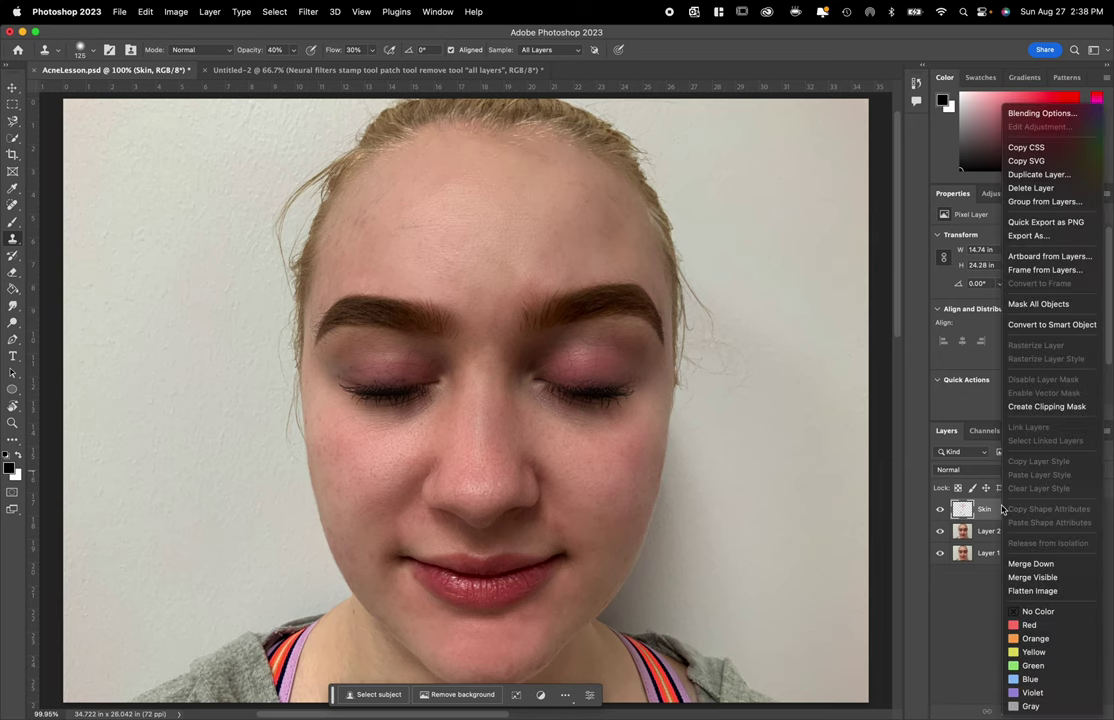
left_click(845, 33)
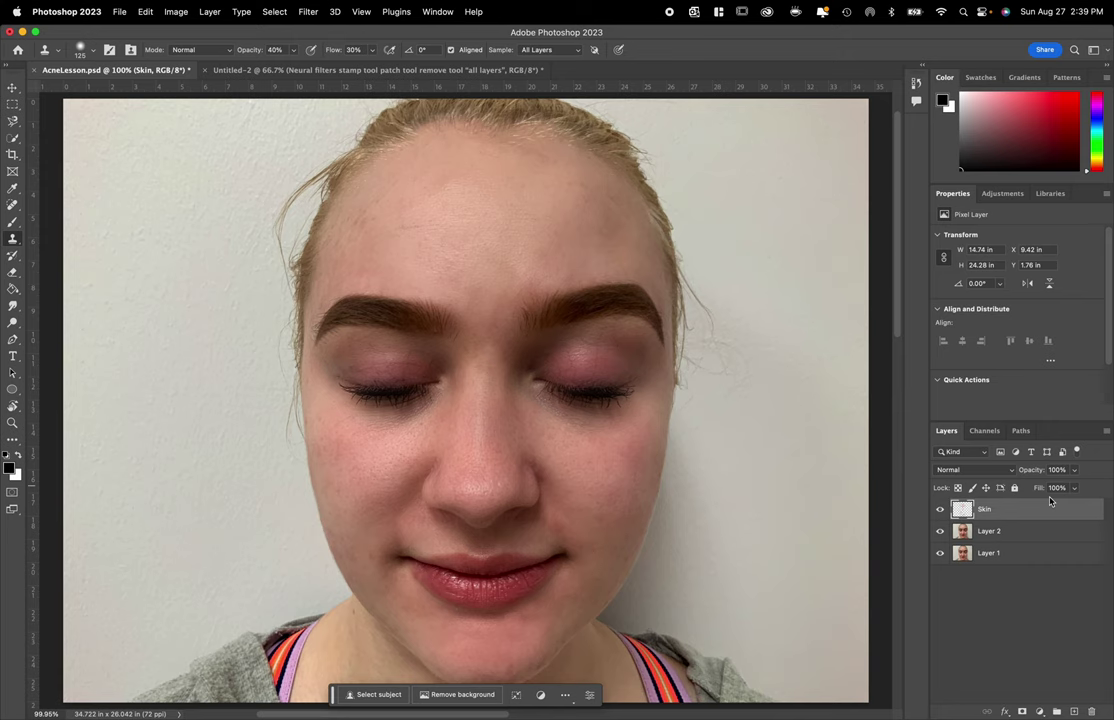
- Search Help for the 'stam' stamp command, then close the search
left_click(474, 11)
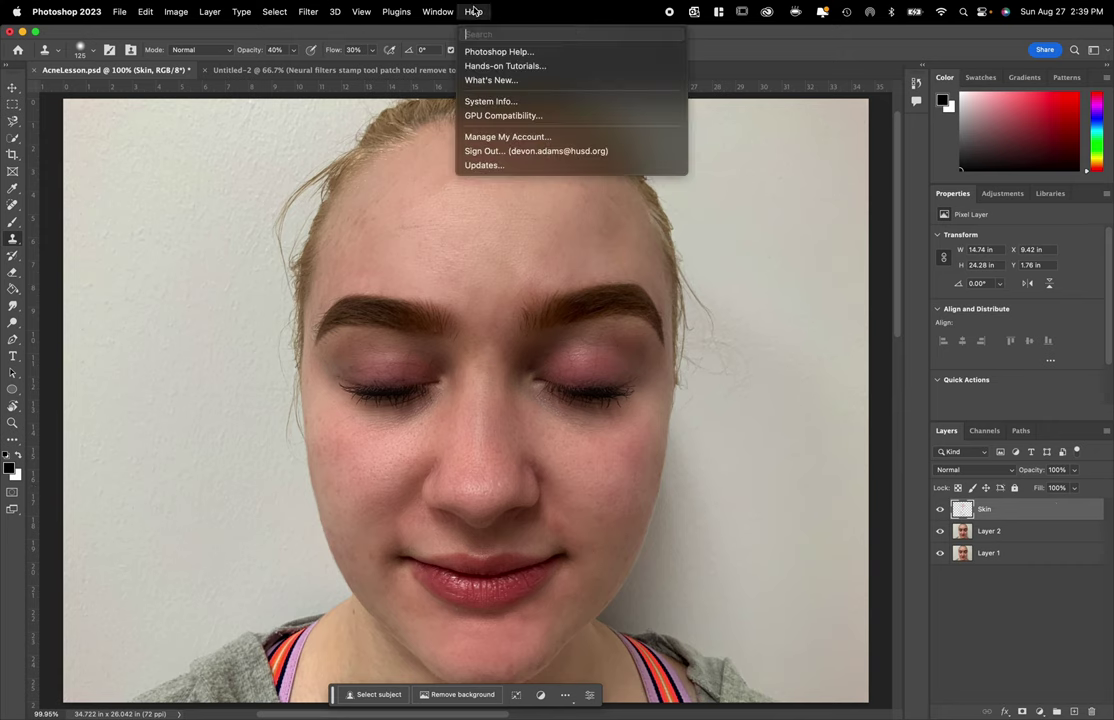
type("stamp")
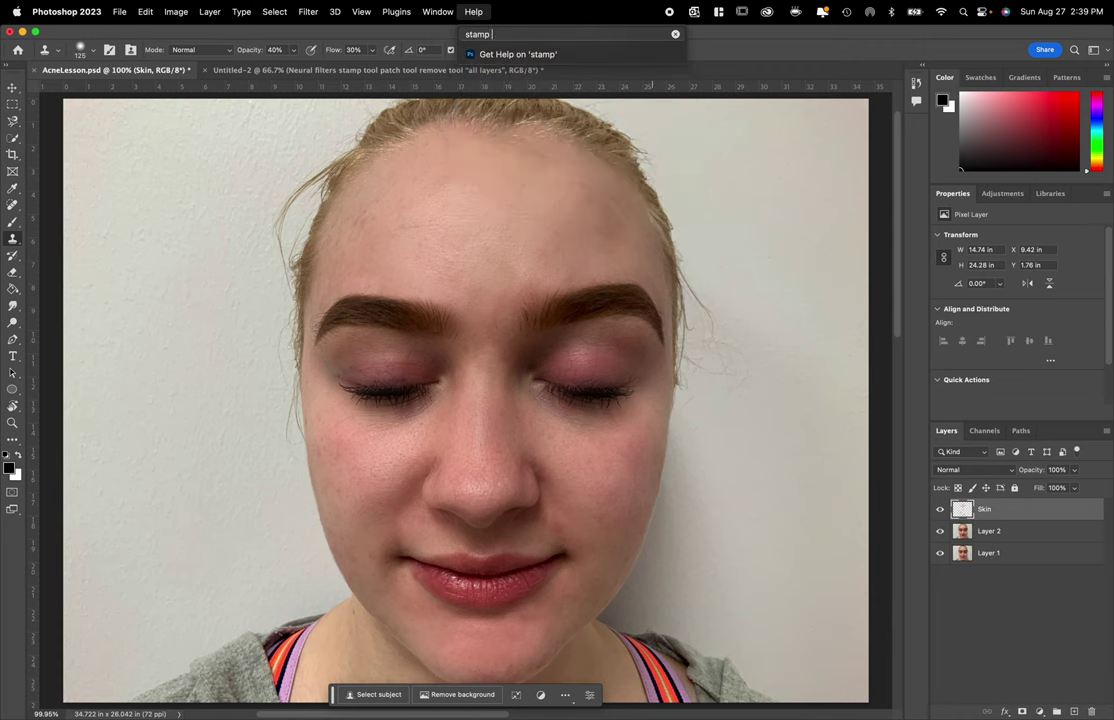
key("Escape")
key("Escape")
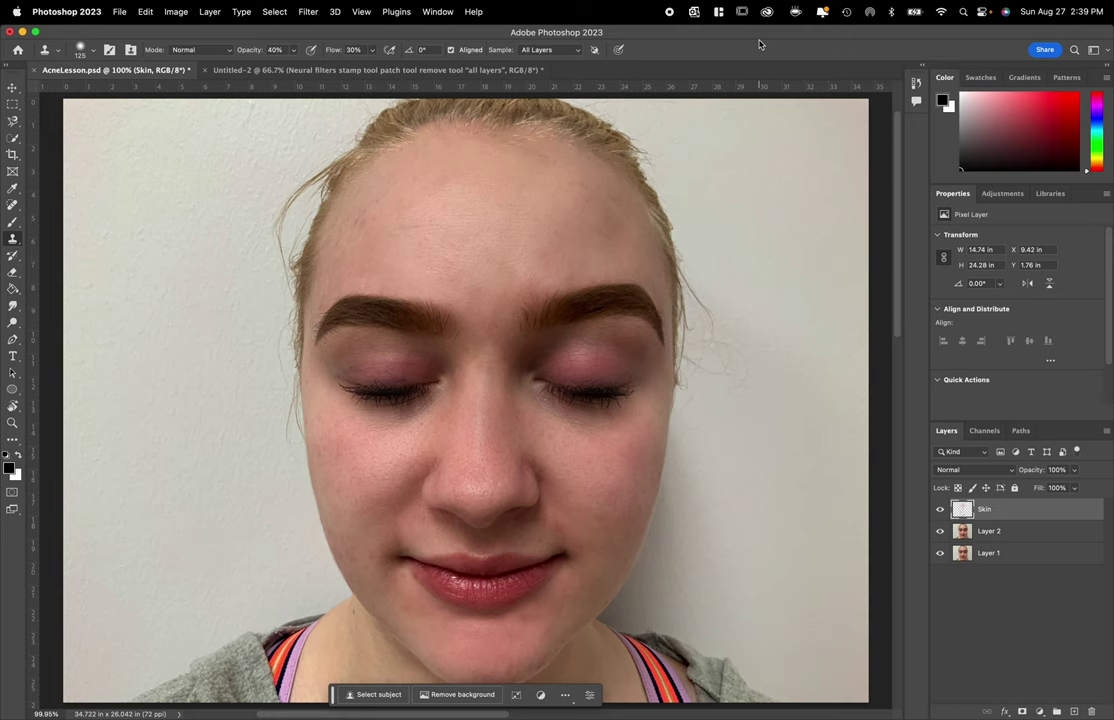
- Stamp all visible layers into a new Layer 3 above Skin with Cmd+Option+Shift+E
key("super+alt+shift+e")
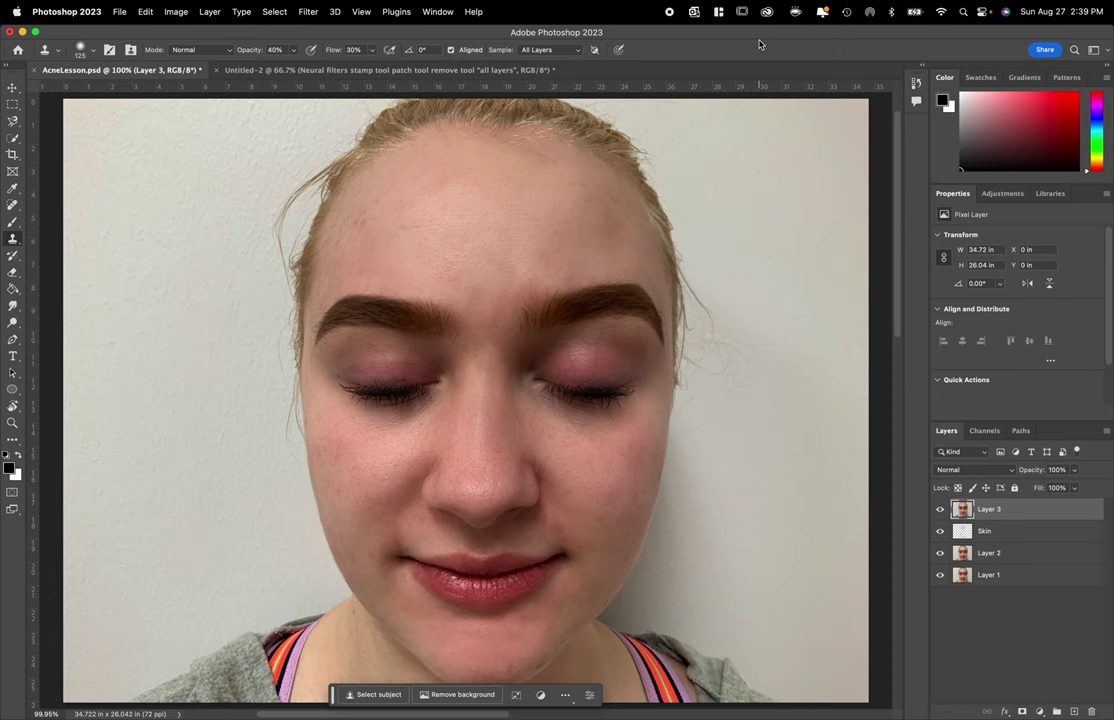
key("super+z")
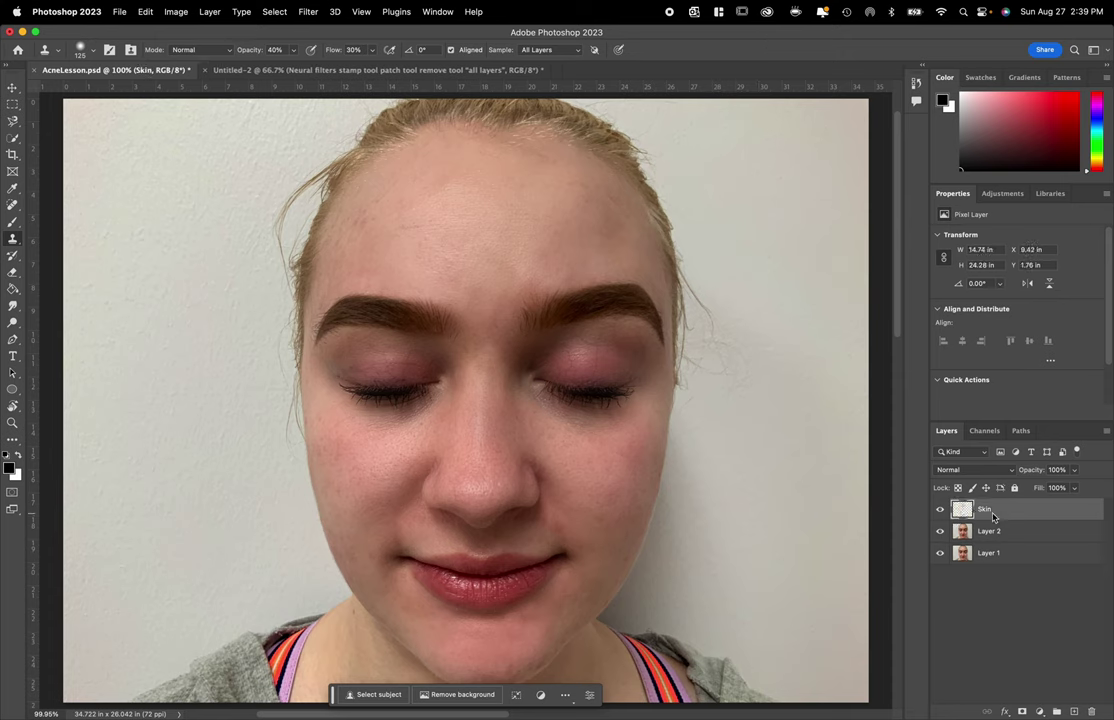
key("super+alt+shift+e")
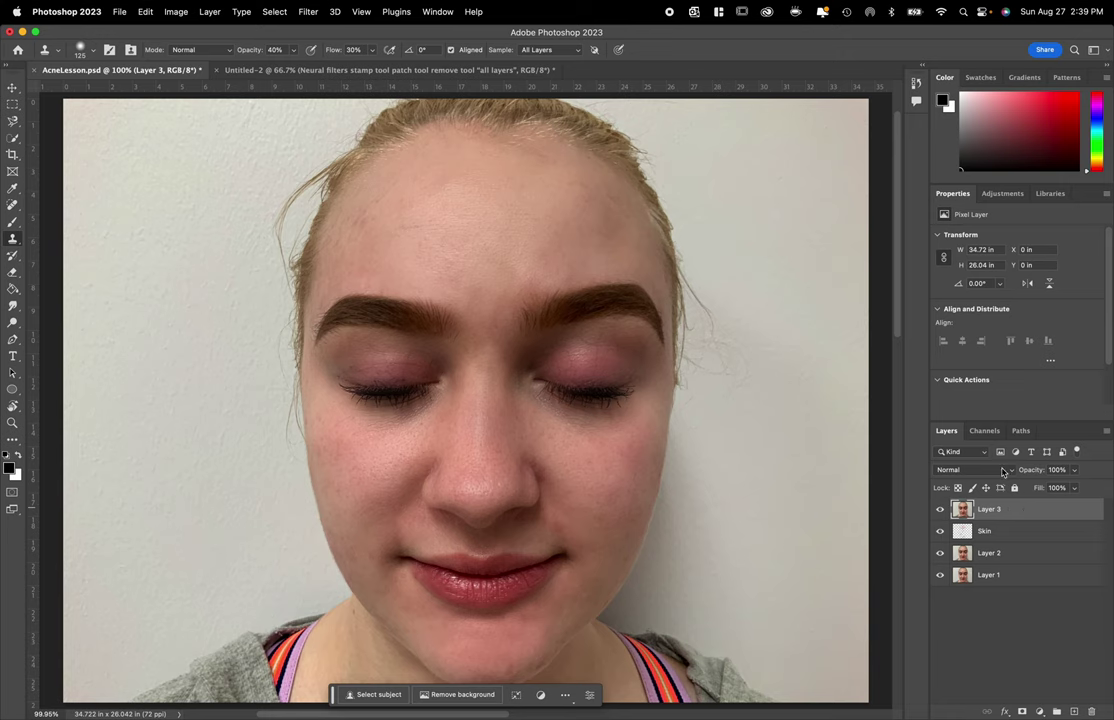
- Open the Camera Raw Filter on Layer 3 and expand its Effects settings
left_click(309, 12)
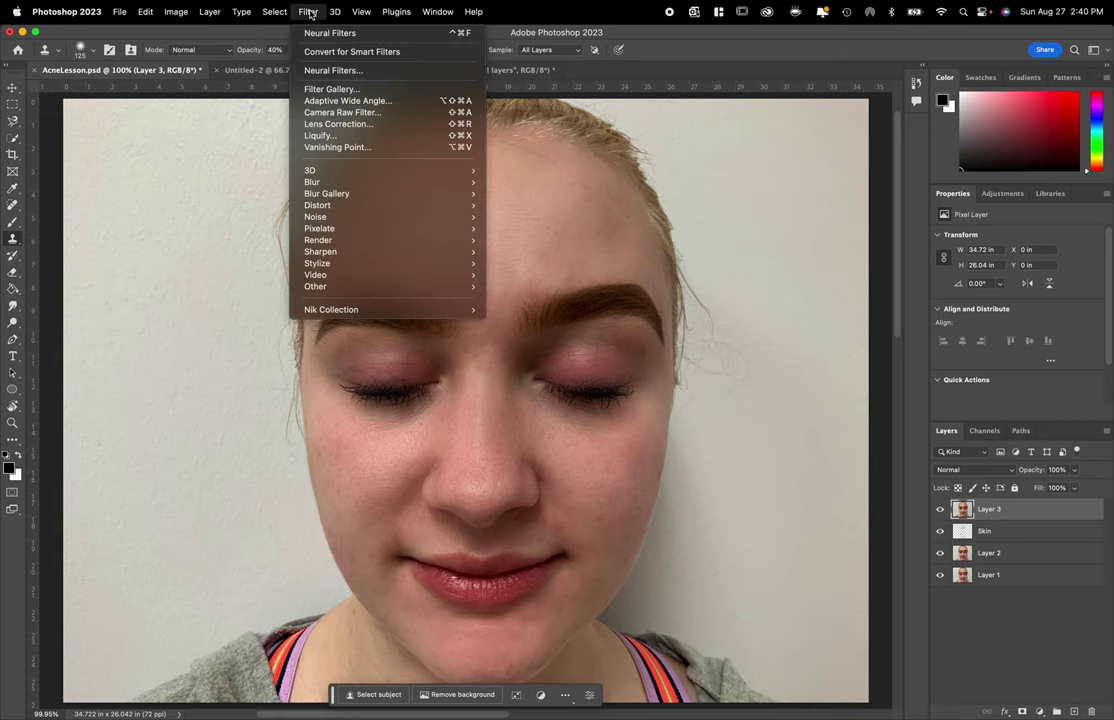
left_click(355, 114)
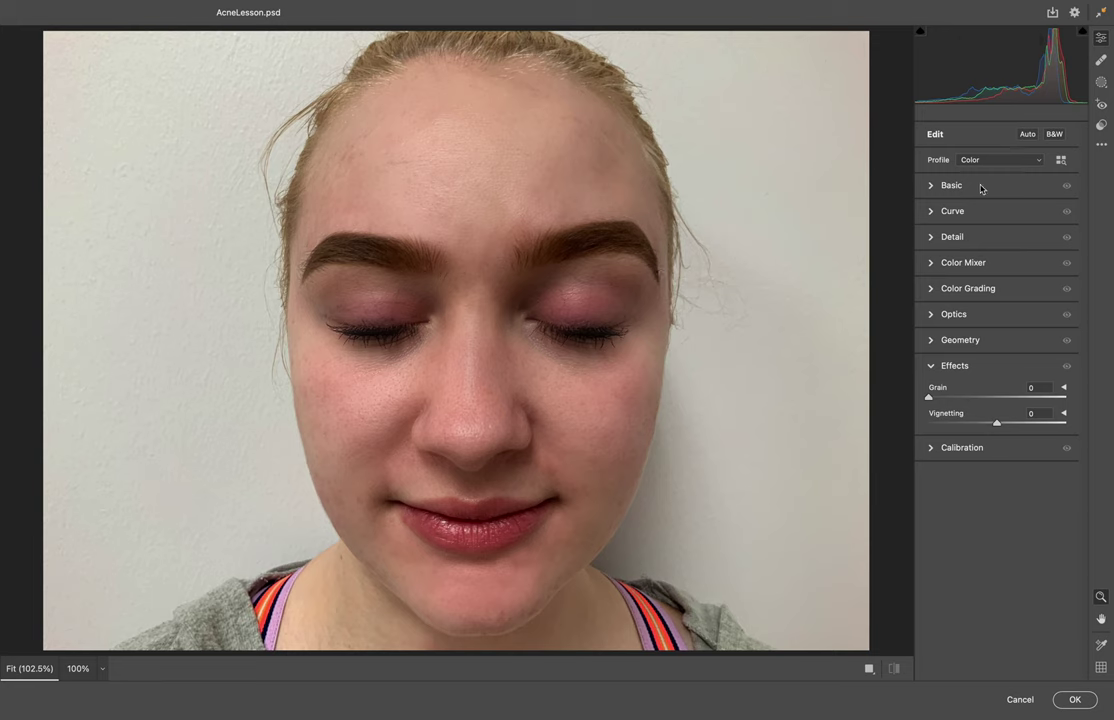
left_click(931, 185)
scroll(961, 447, "down", 2)
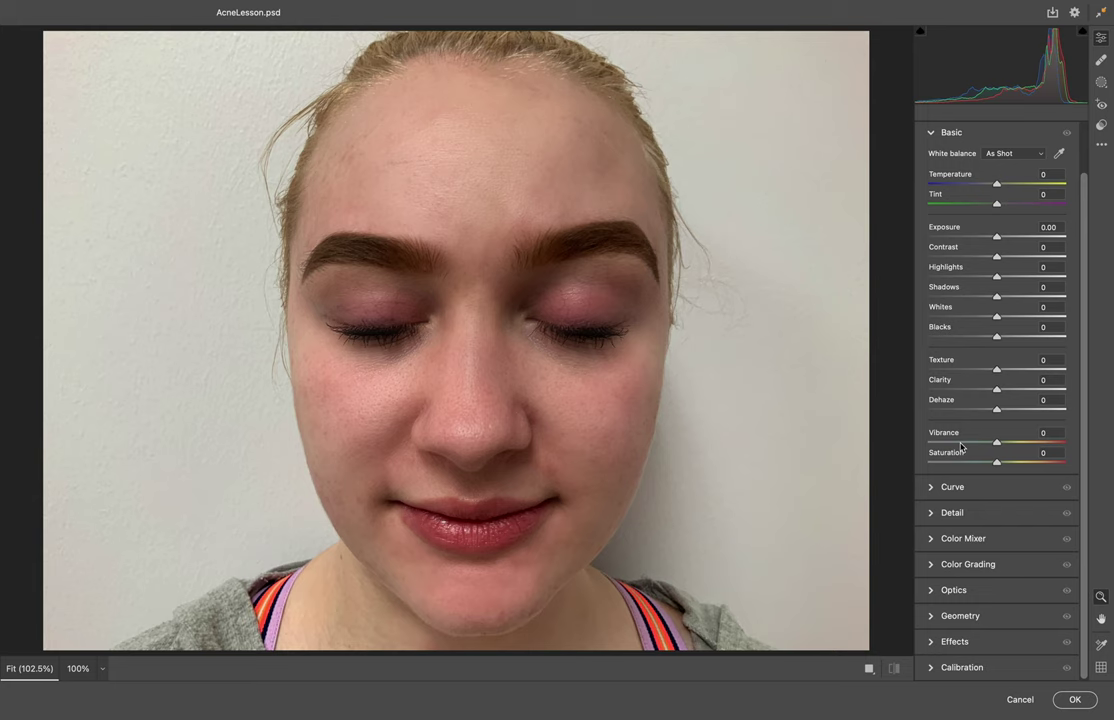
scroll(961, 447, "up", 2)
scroll(961, 447, "down", 2)
left_click(929, 644)
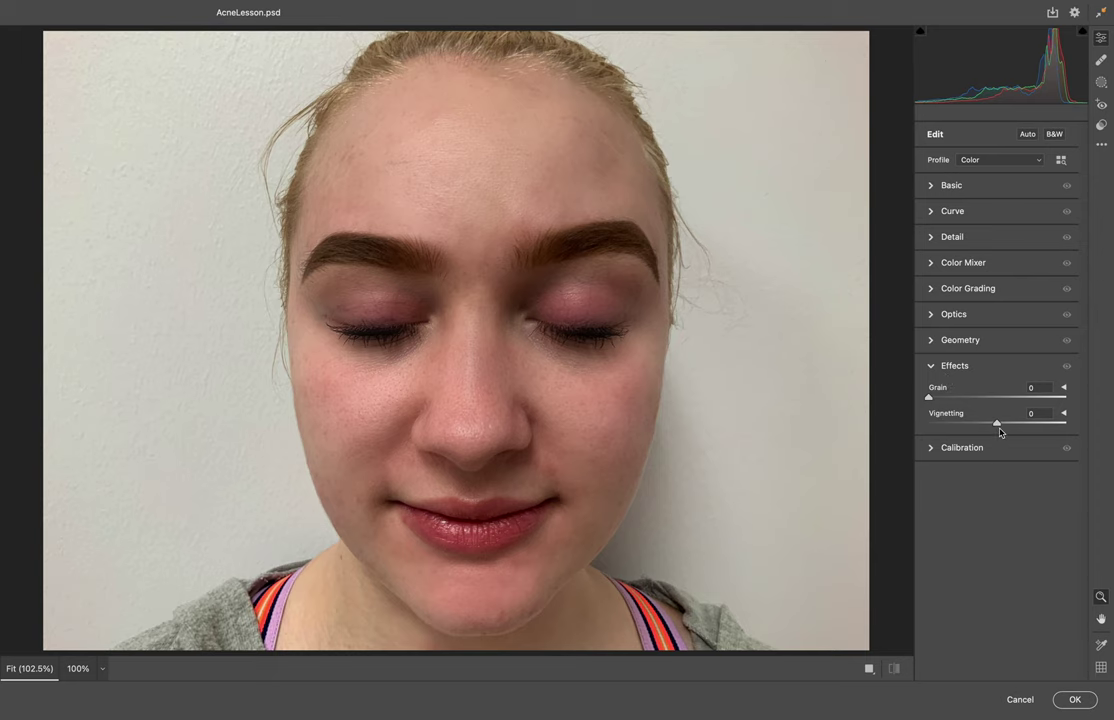
mouse_move(996, 423)
left_mouse_down()
mouse_move(933, 420)
mouse_move(1040, 420)
mouse_move(903, 405)
mouse_move(999, 430)
left_mouse_up()
- Set the Camera Raw Grain amount to 20
left_click_drag(929, 398, 1090, 411)
left_click_drag(1004, 400, 953, 401)
left_click(995, 388)
type("20")
key("Return")
- Compare the Before/After views, then apply the grain filter with OK
left_click(894, 669)
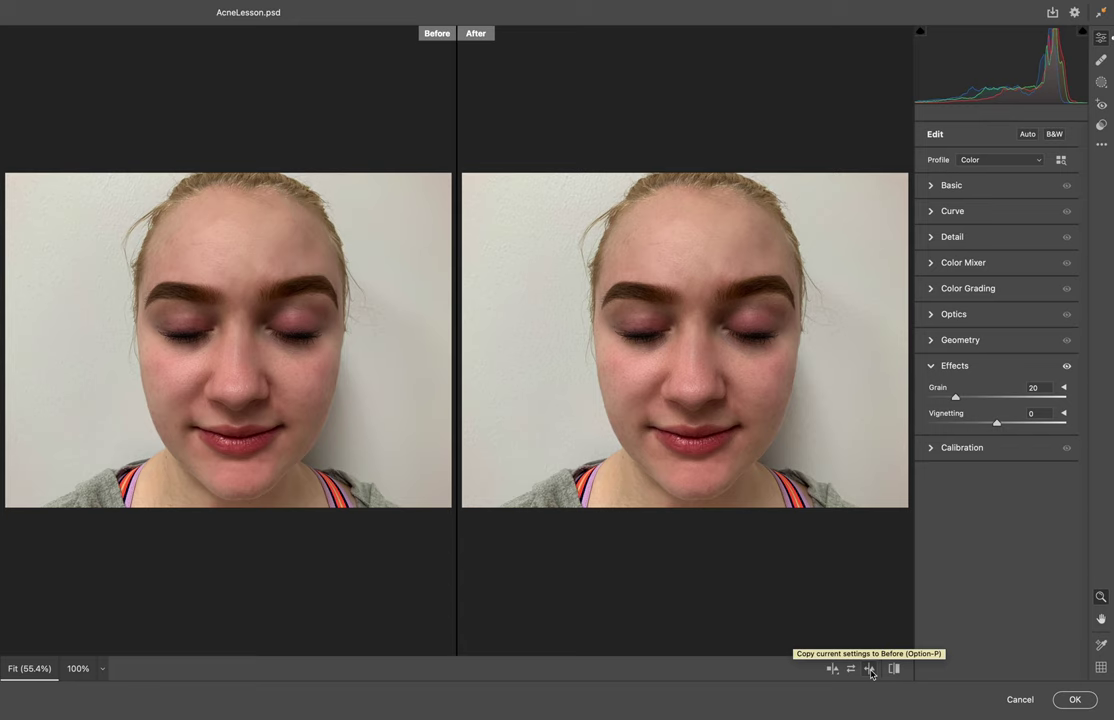
left_click(870, 671)
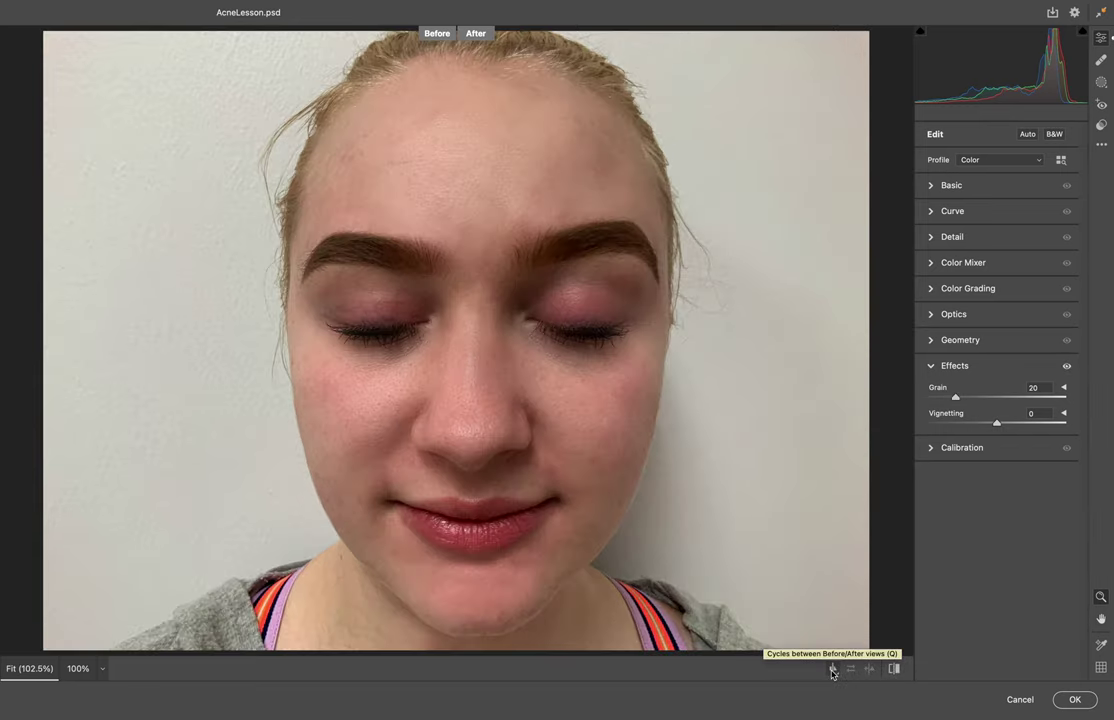
left_click(832, 669)
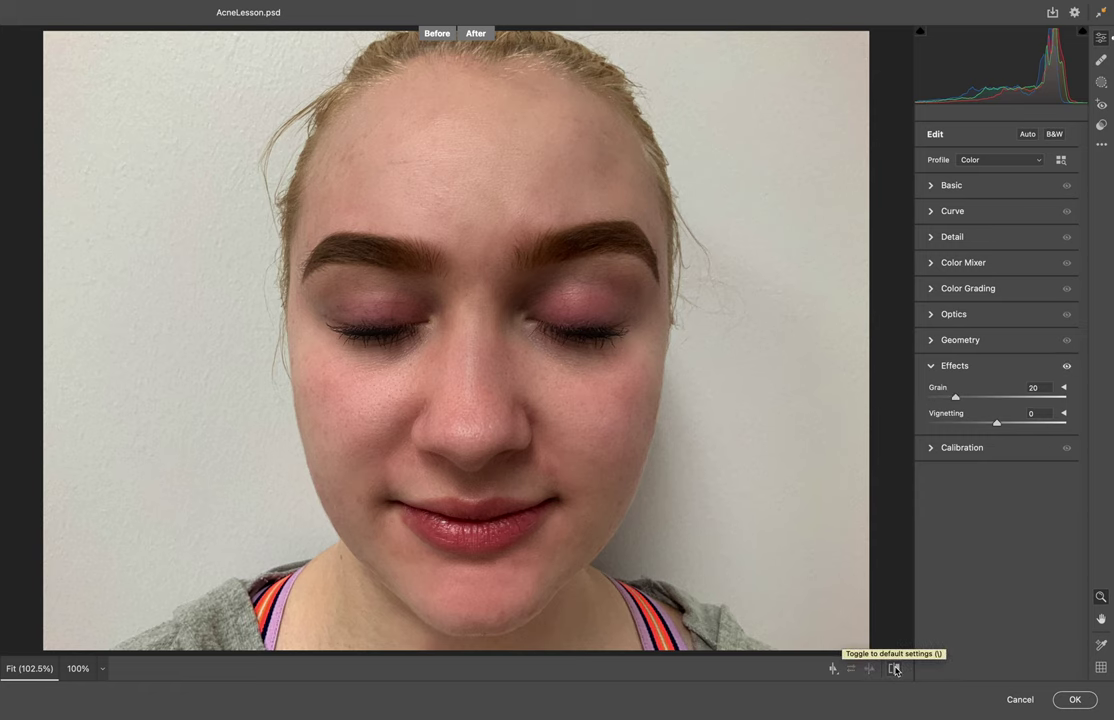
left_click(1076, 699)
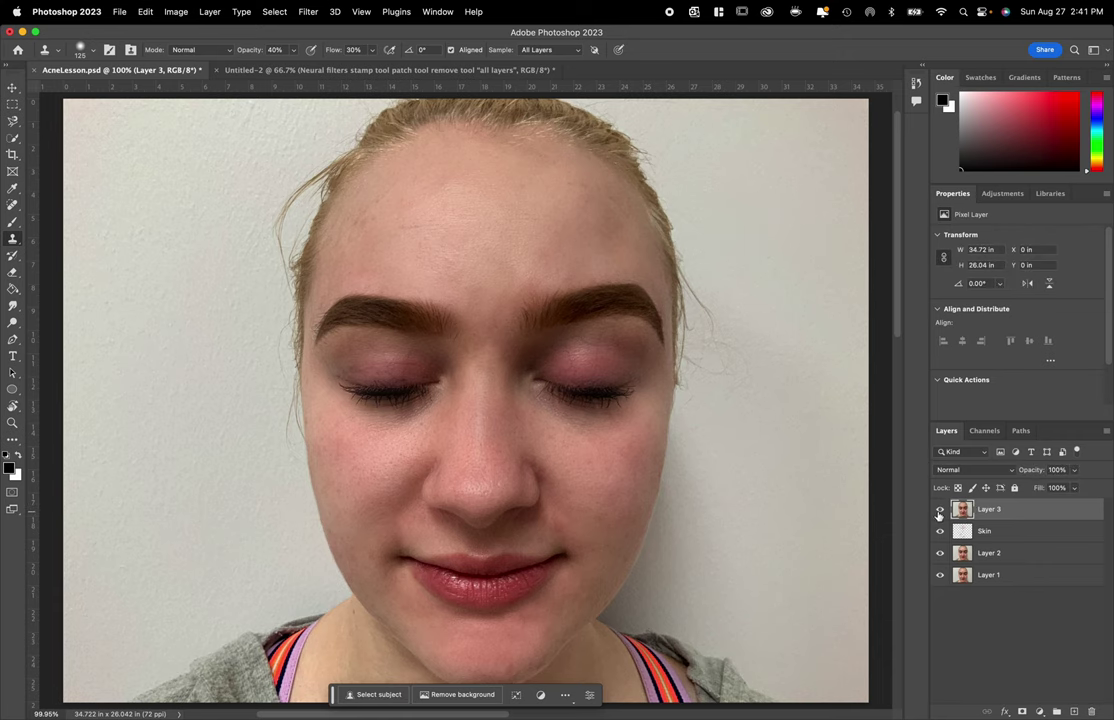
key("super+plus")
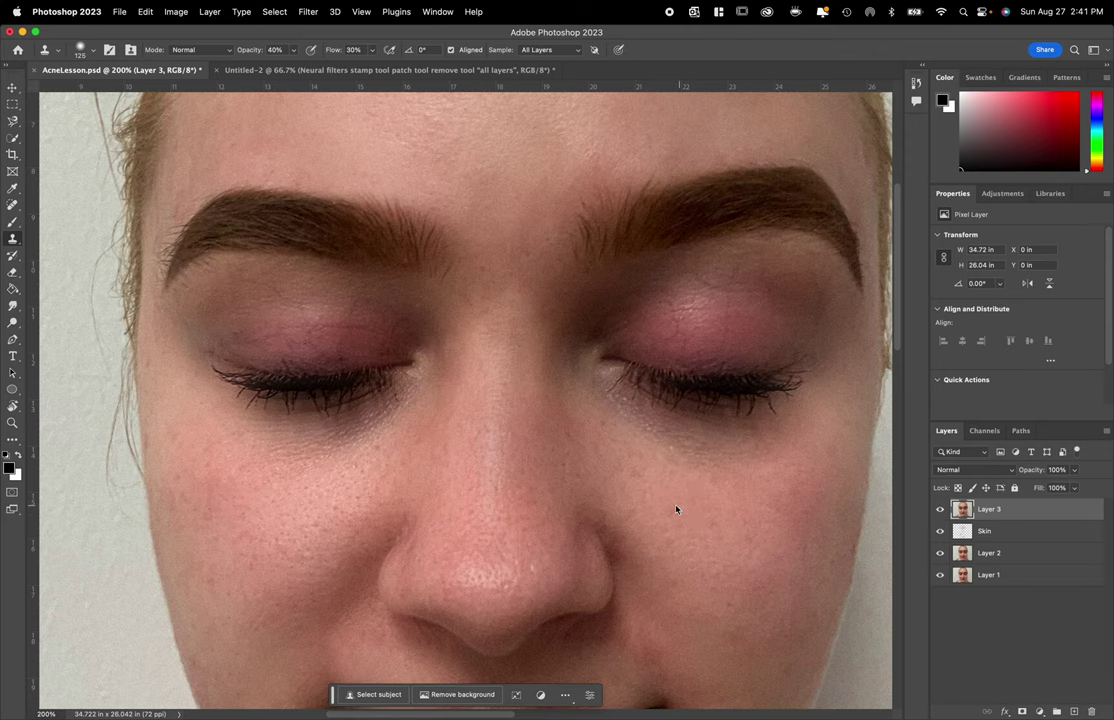
scroll(674, 507, "down", 10)
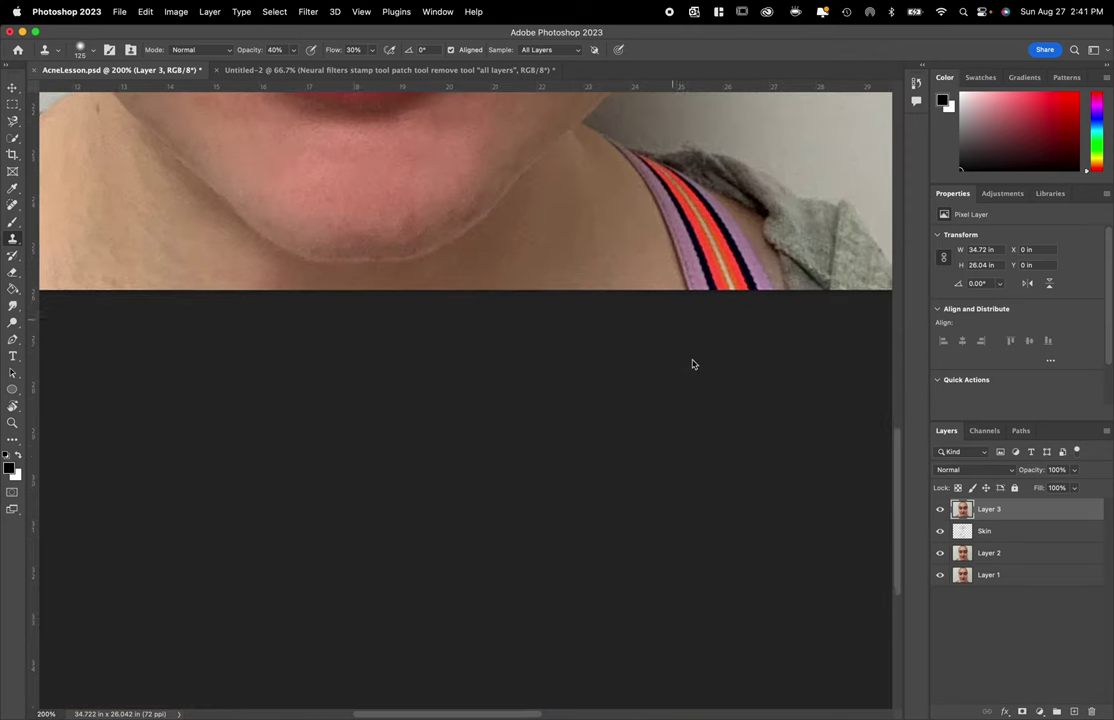
scroll(692, 364, "up", 3)
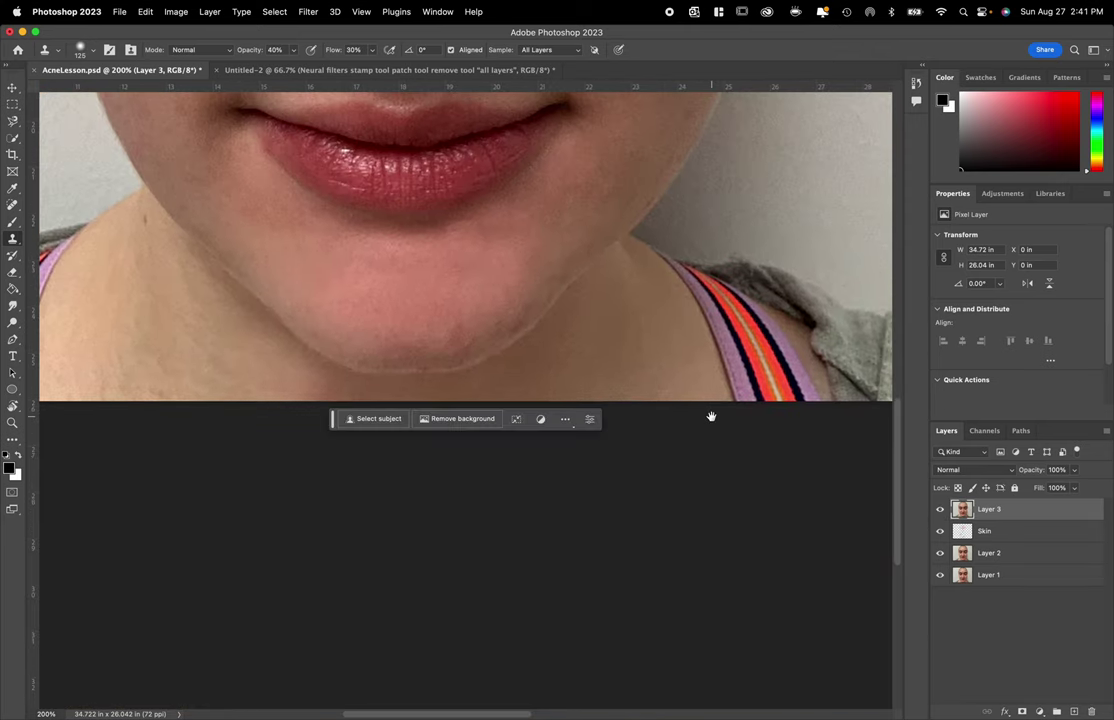
left_click(940, 513)
left_click(940, 513)
key("super+0")
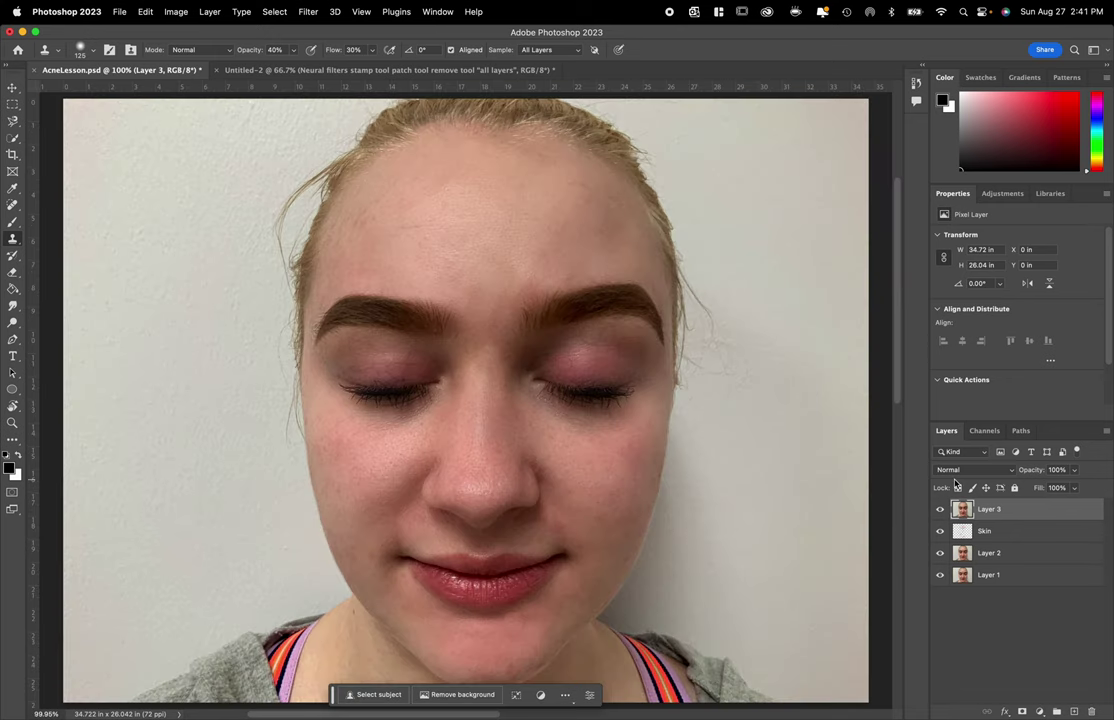
left_click(940, 577, "alt")
left_click(940, 577, "alt")
left_click(940, 577, "alt")
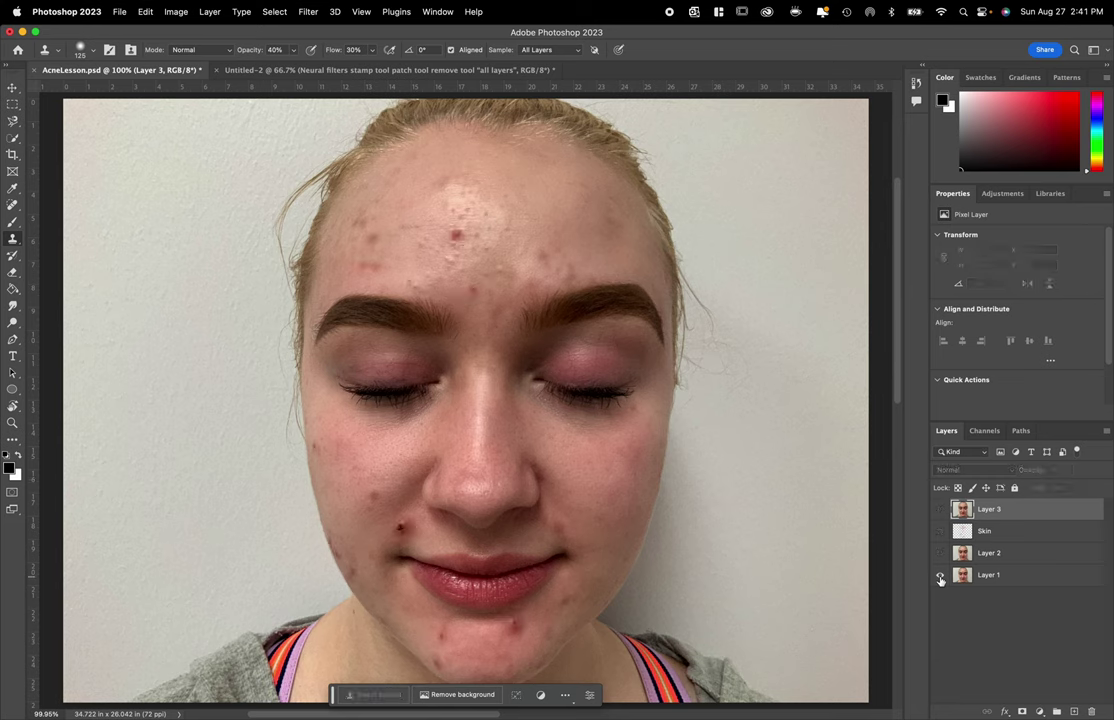
left_click(940, 577, "alt")
left_click(940, 577, "alt")
left_click(940, 577, "alt")
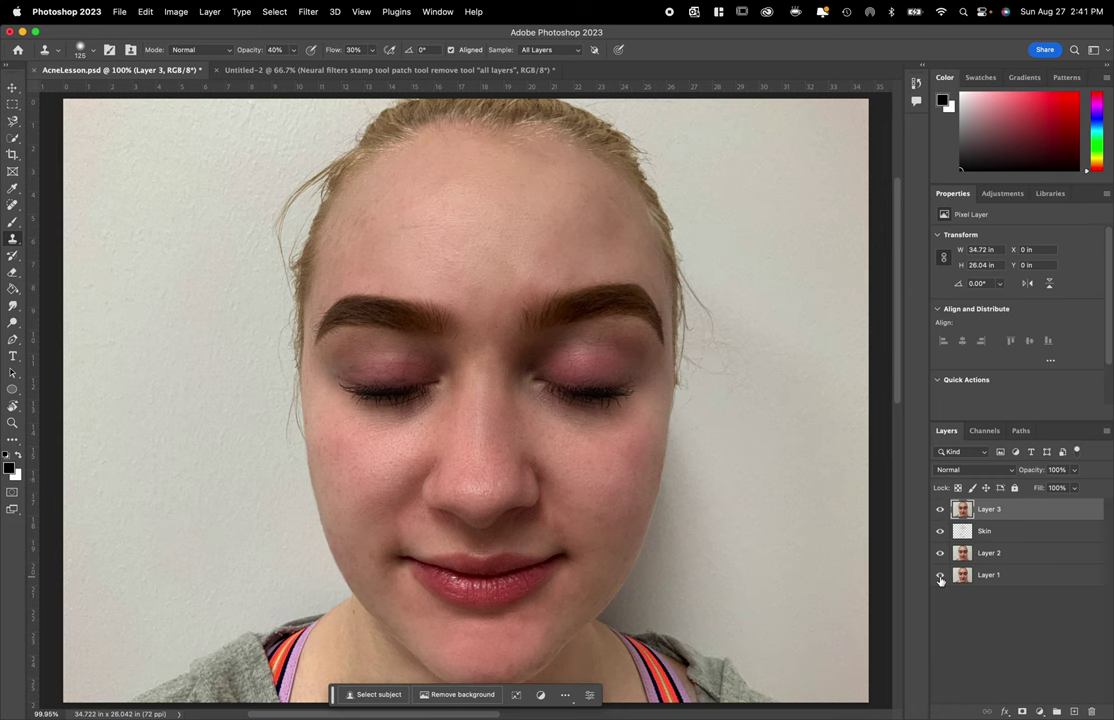